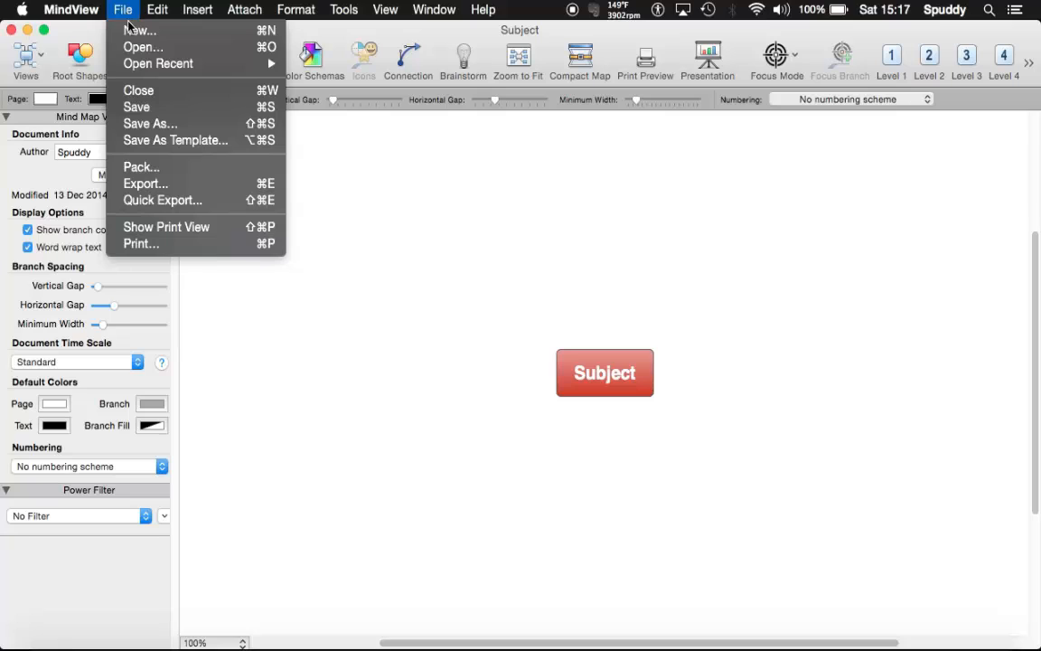
Start a new document and compare the blank templates, including Mind Map, Top Down, Top Down Vertical, Left Right, Outline and Timeline.
click(136, 29)
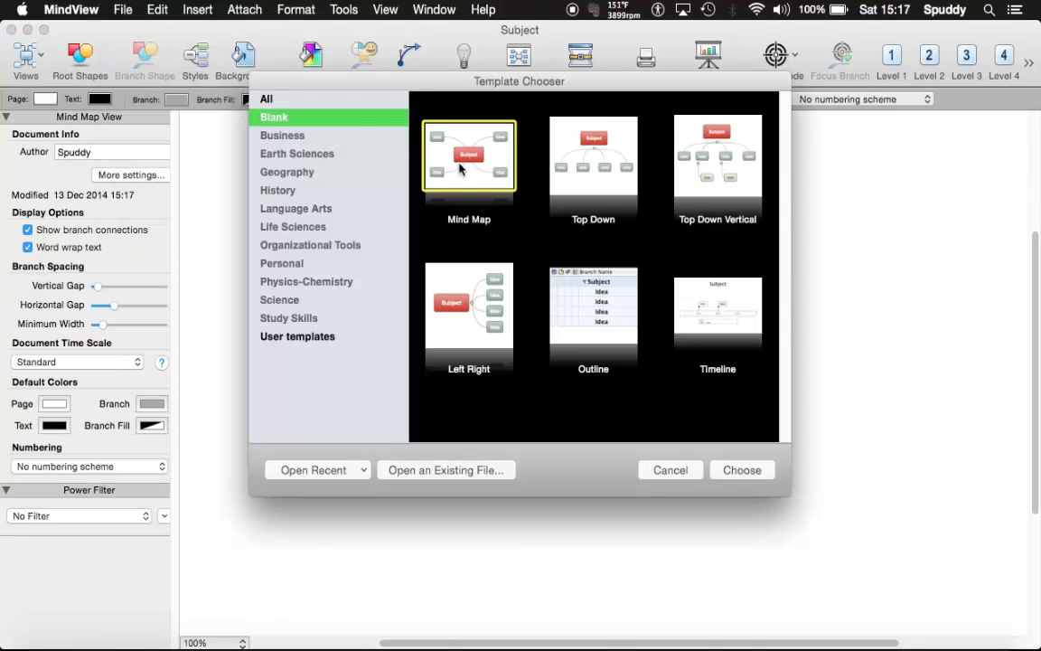
click(597, 155)
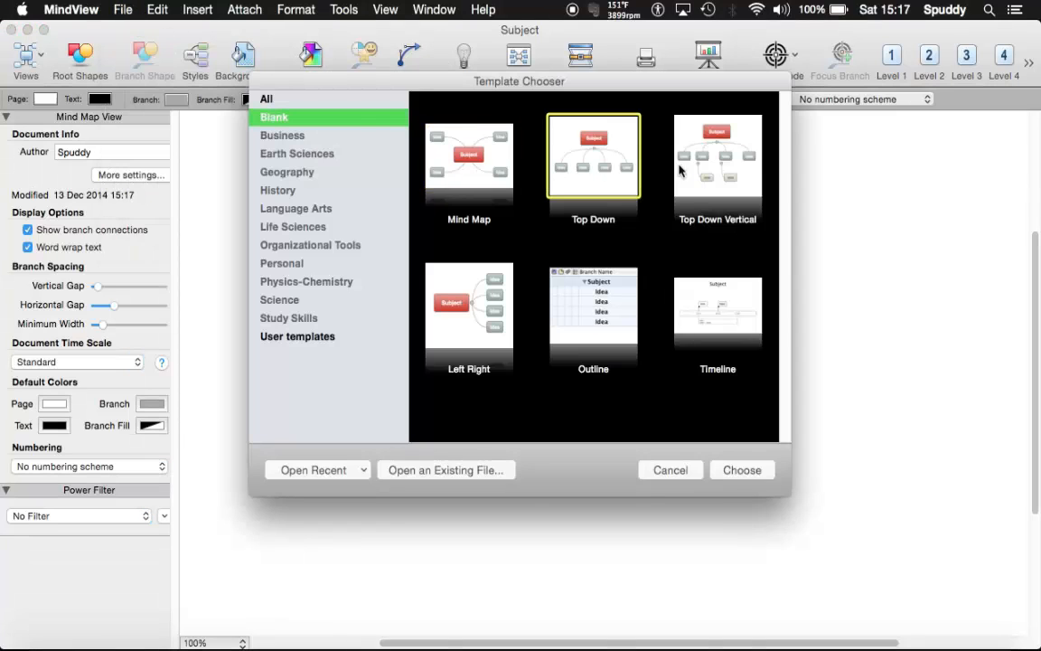
click(705, 170)
click(438, 283)
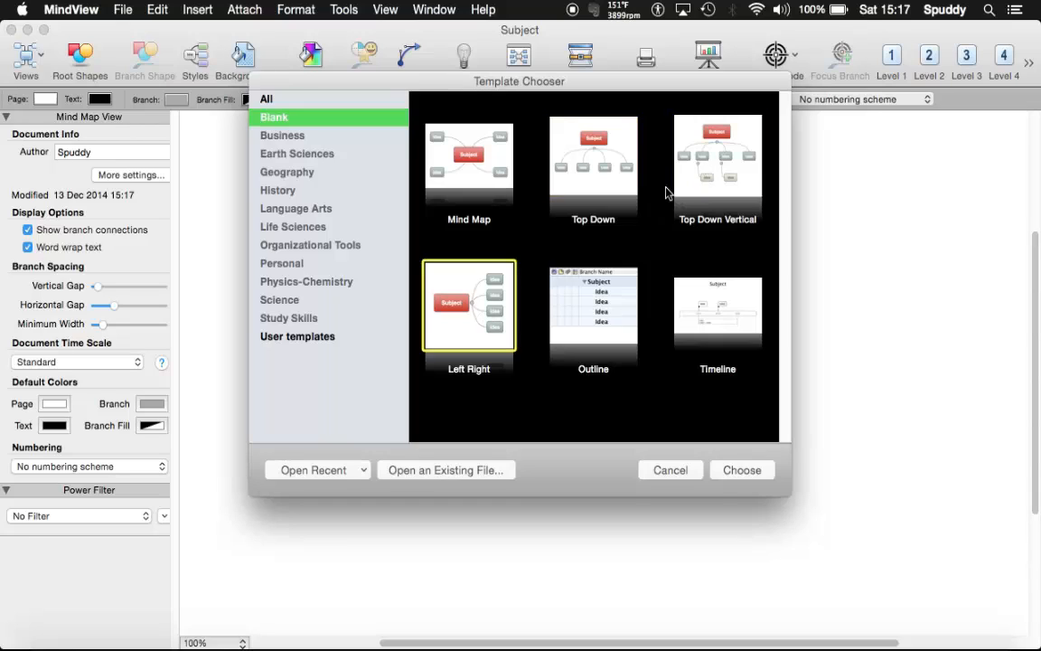
click(712, 167)
click(582, 169)
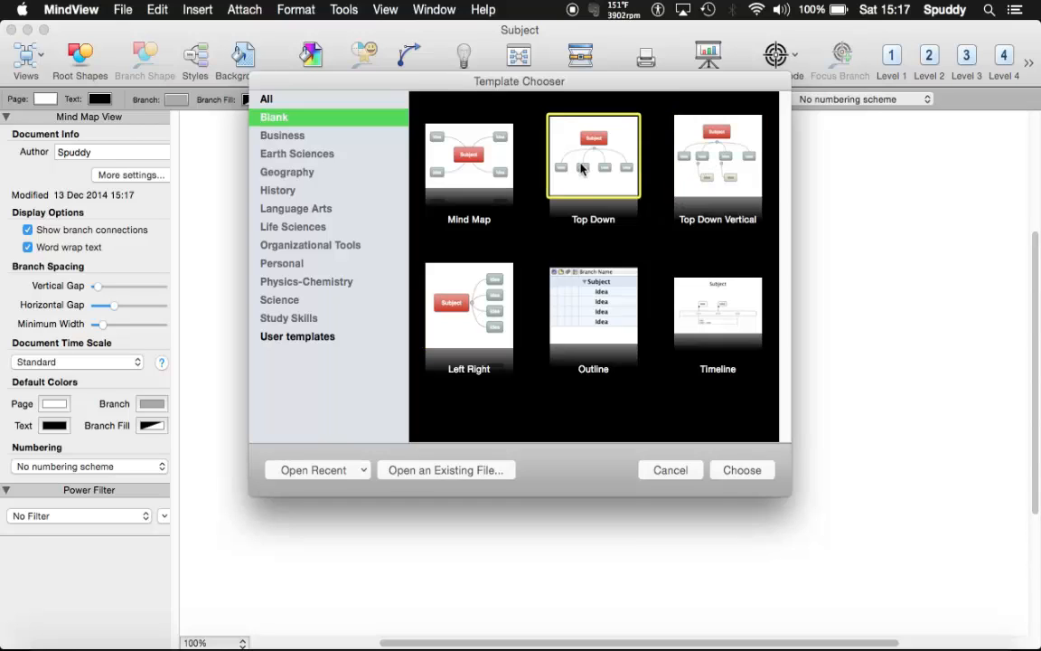
click(555, 285)
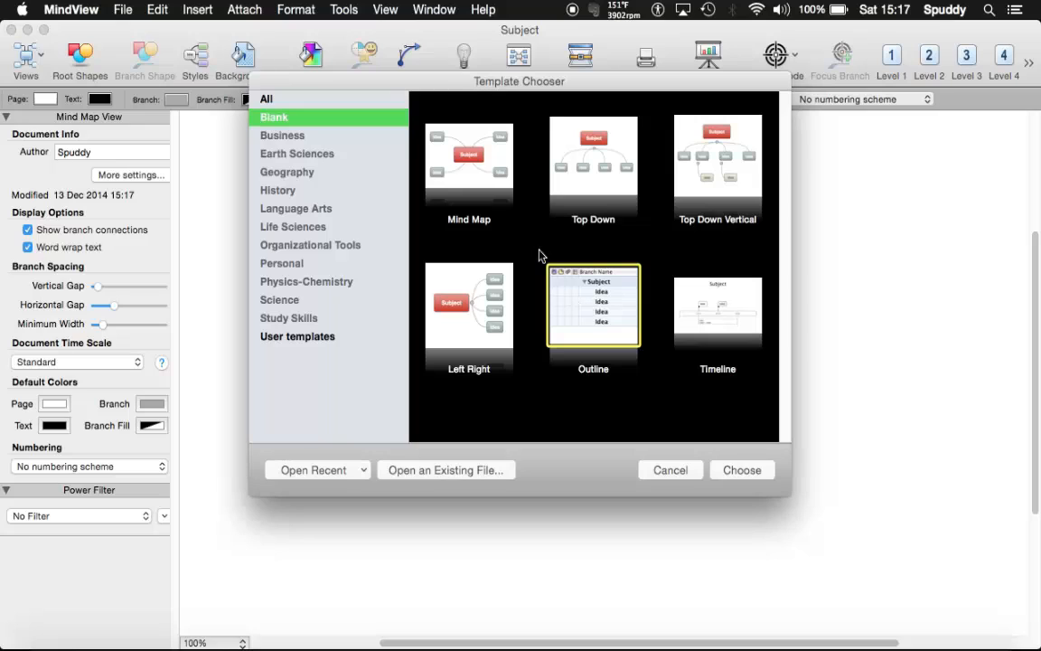
click(645, 290)
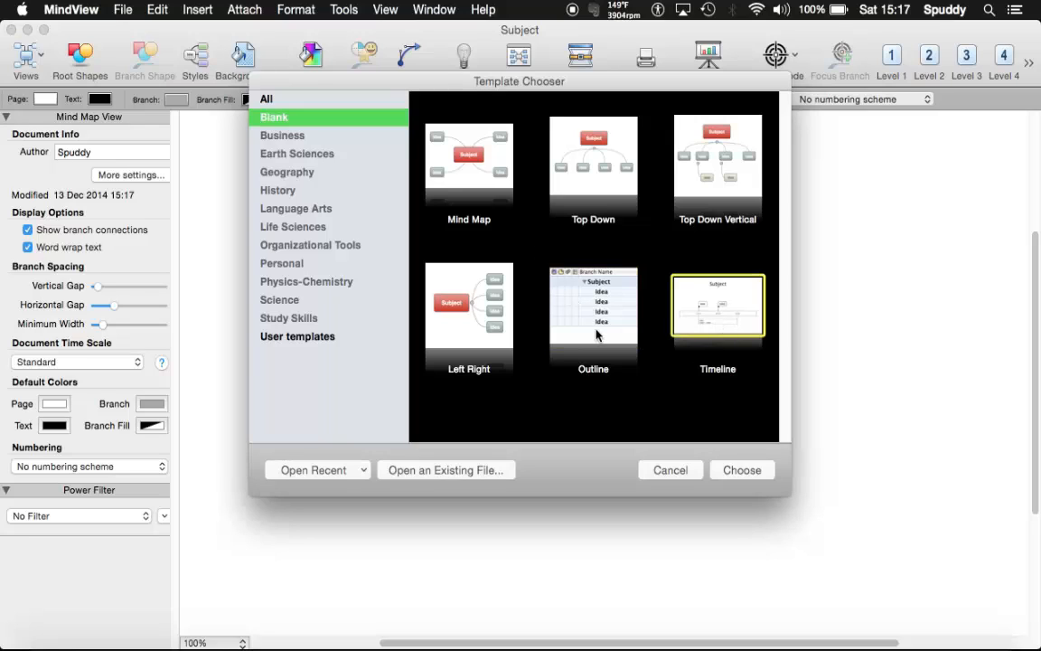
click(592, 335)
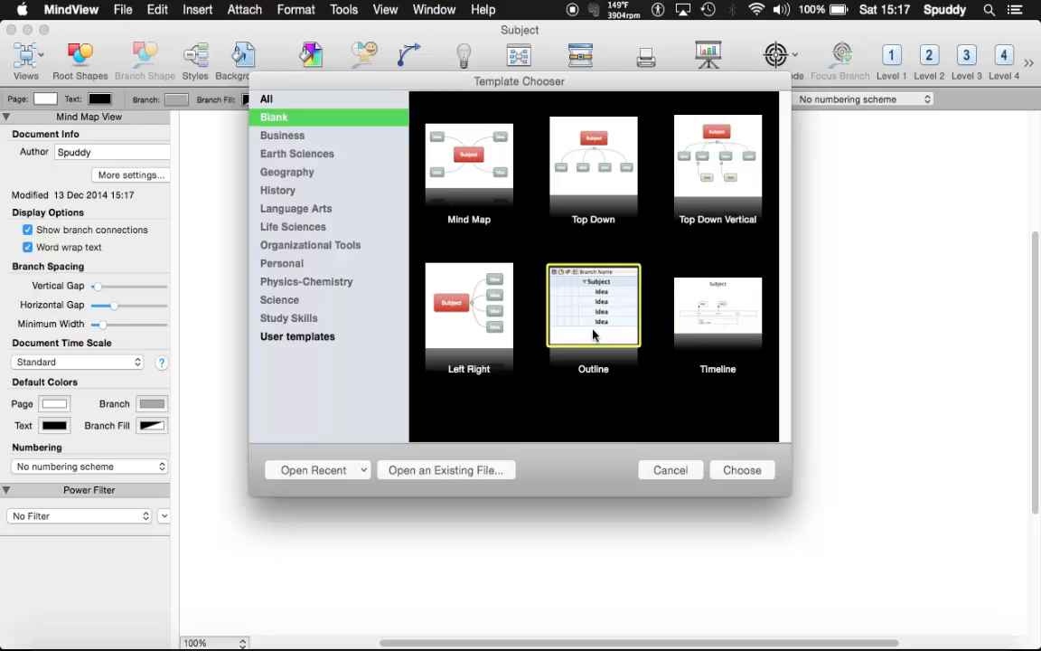
click(473, 185)
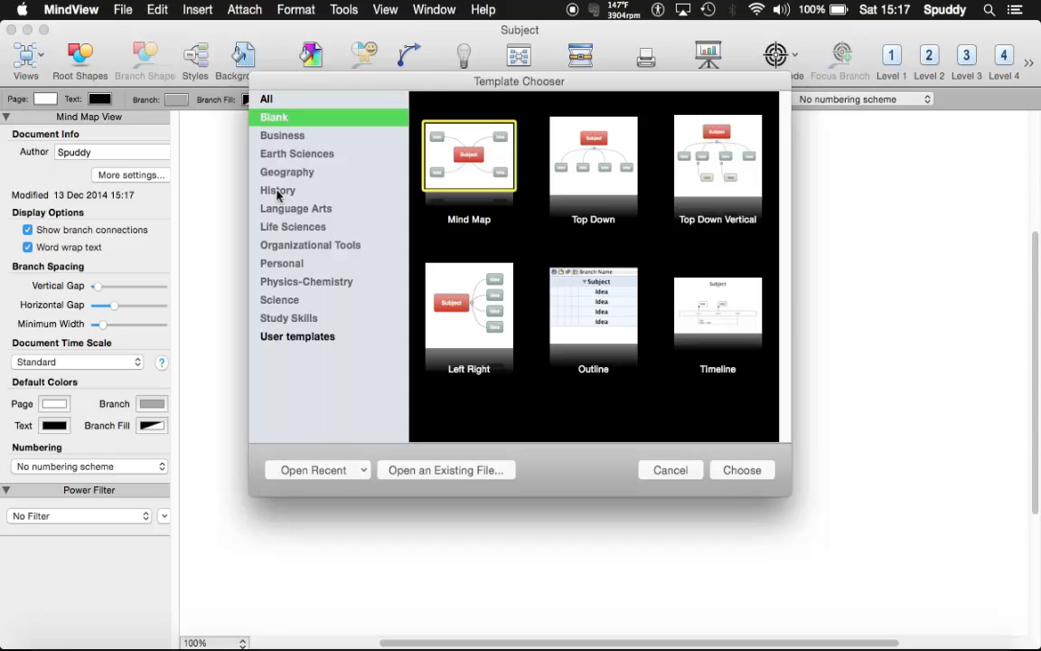
Browse the template categories from History through Language Arts, Life Sciences and Organizational Tools to Personal.
click(278, 192)
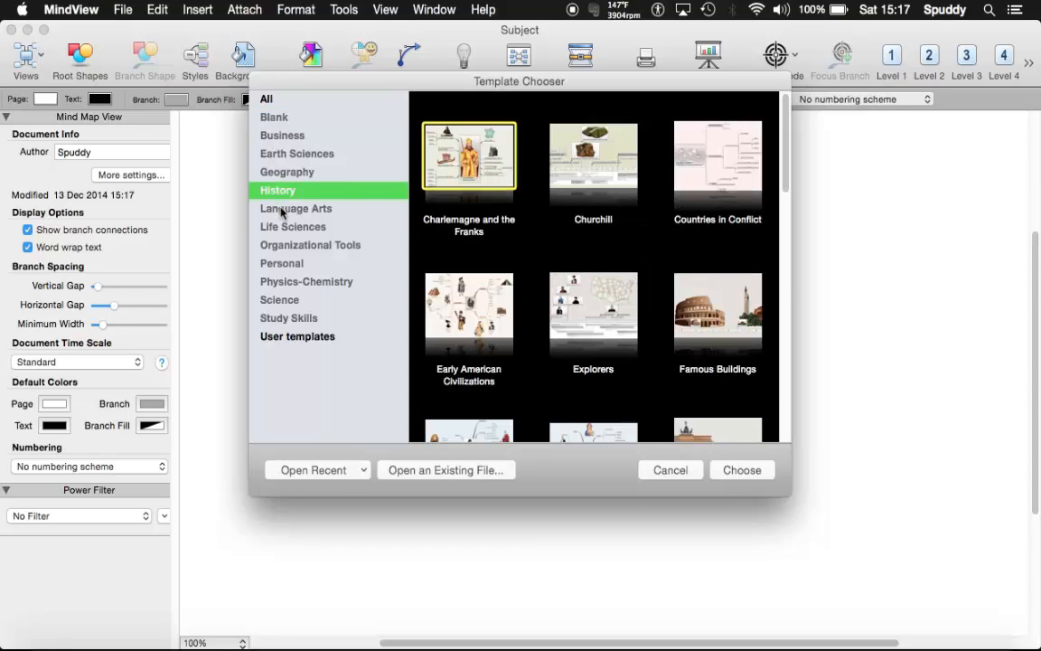
click(279, 210)
click(283, 229)
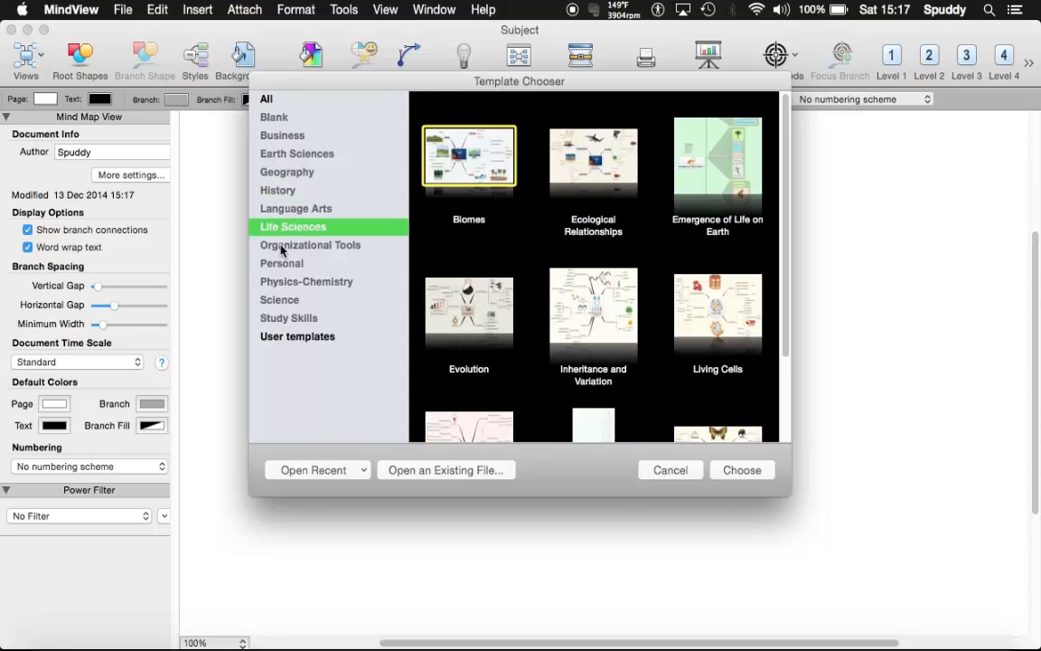
click(283, 245)
click(282, 263)
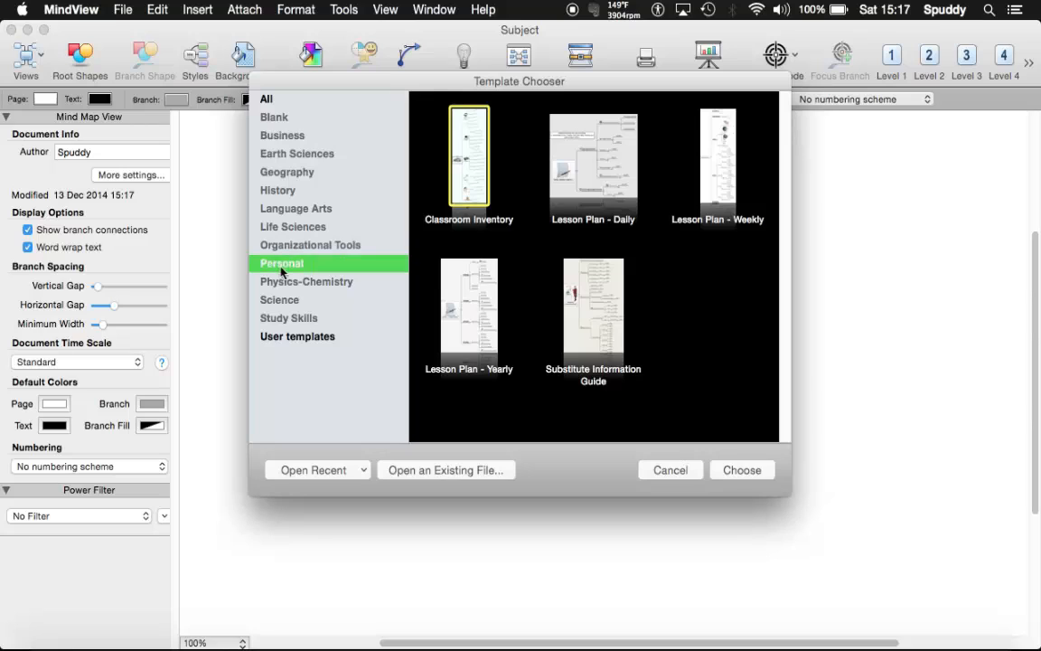
Create a document from the Mind Map template among all templates and title its root "Sigmund Freud".
click(267, 104)
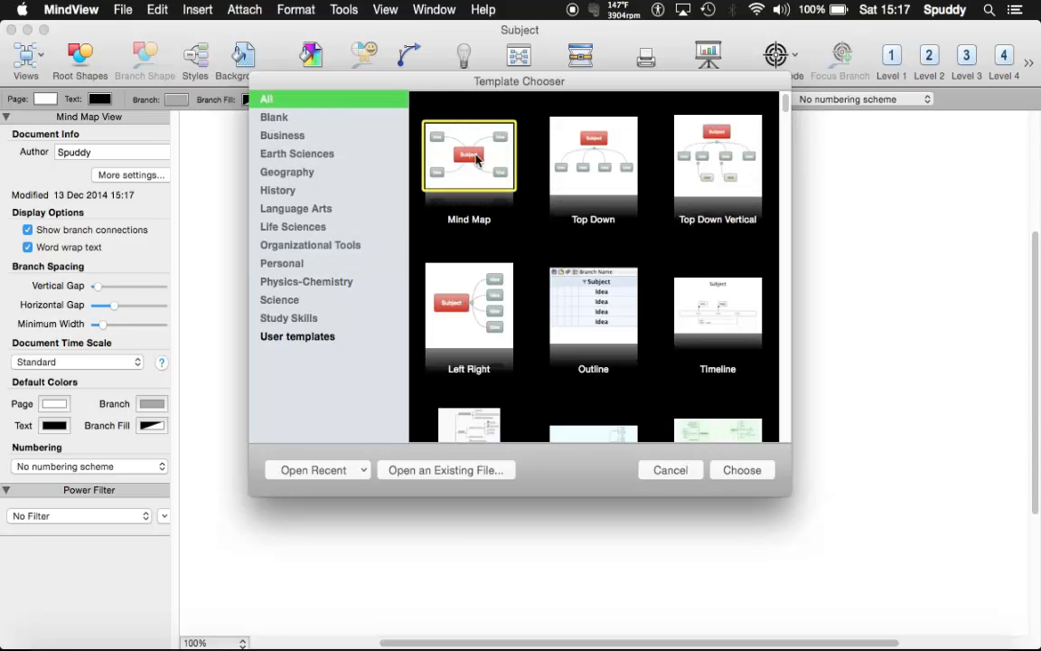
double_click(477, 159)
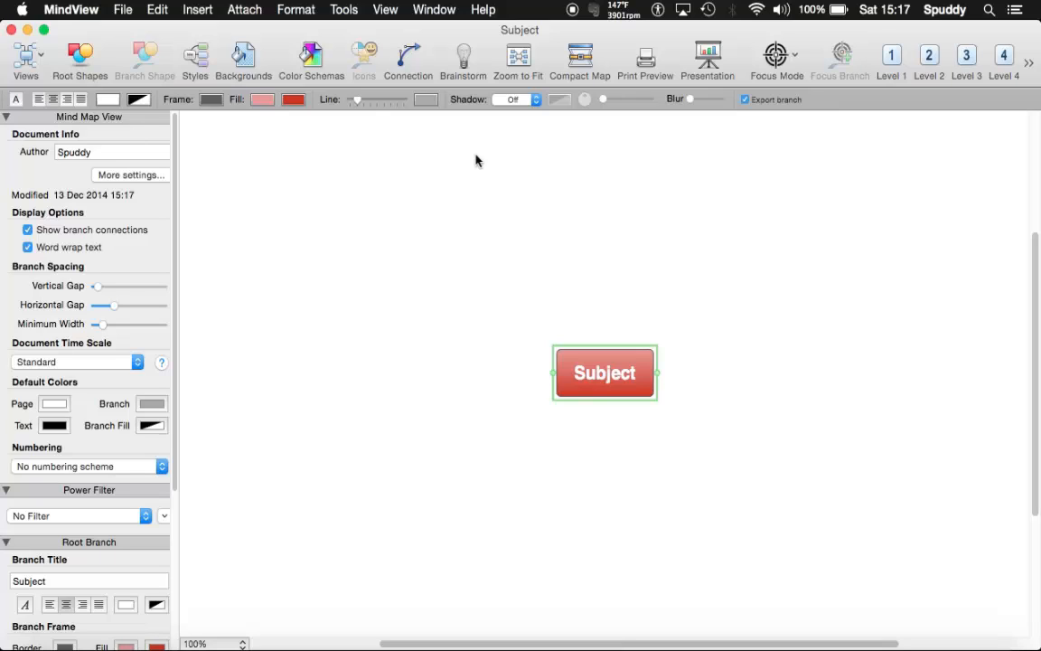
text(Sigmund)
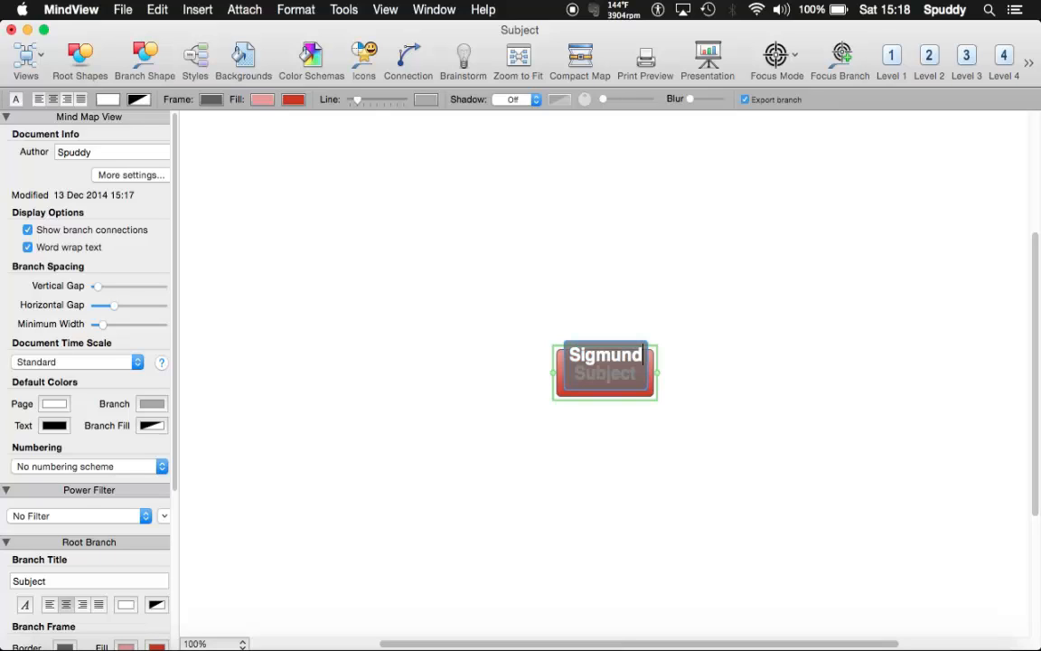
text( Freud)
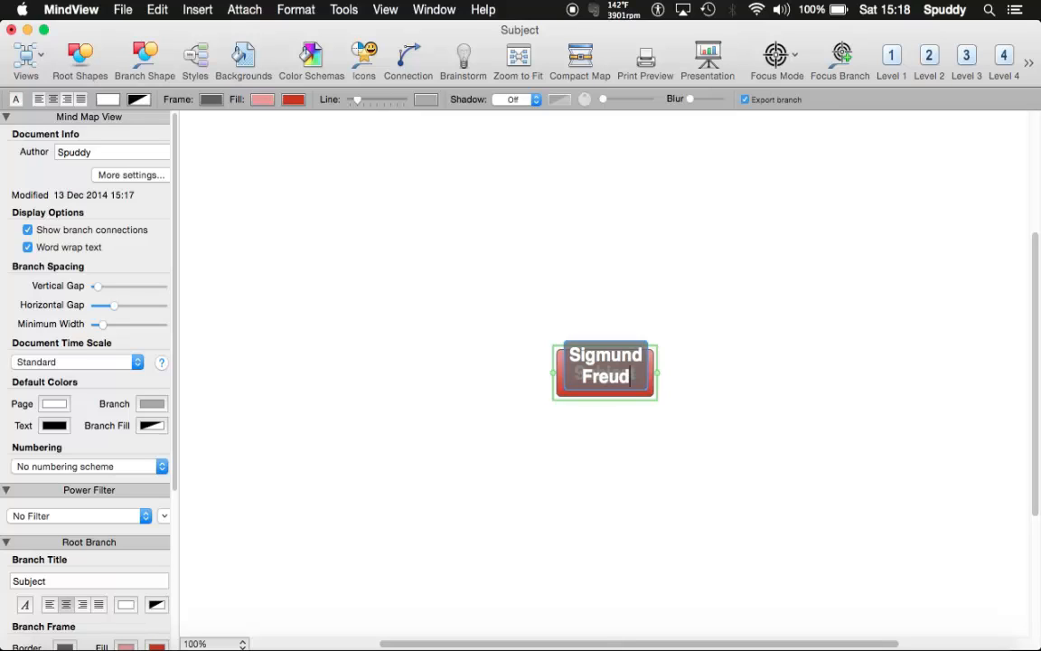
click(721, 347)
Add a branch named "Introduction" to the Sigmund Freud root.
click(669, 367)
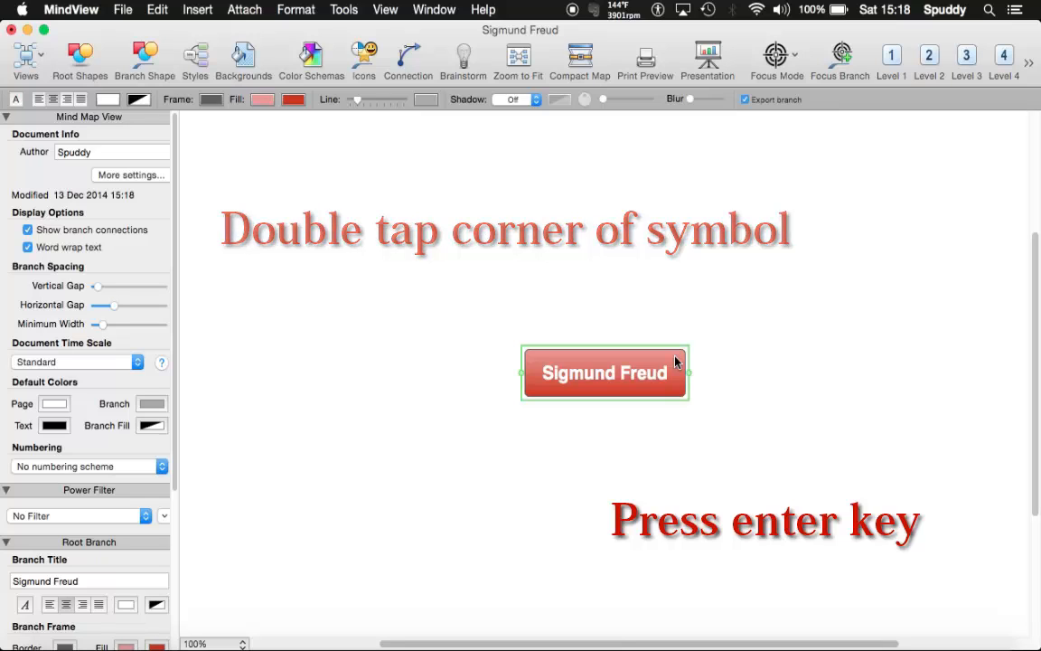
key(Return)
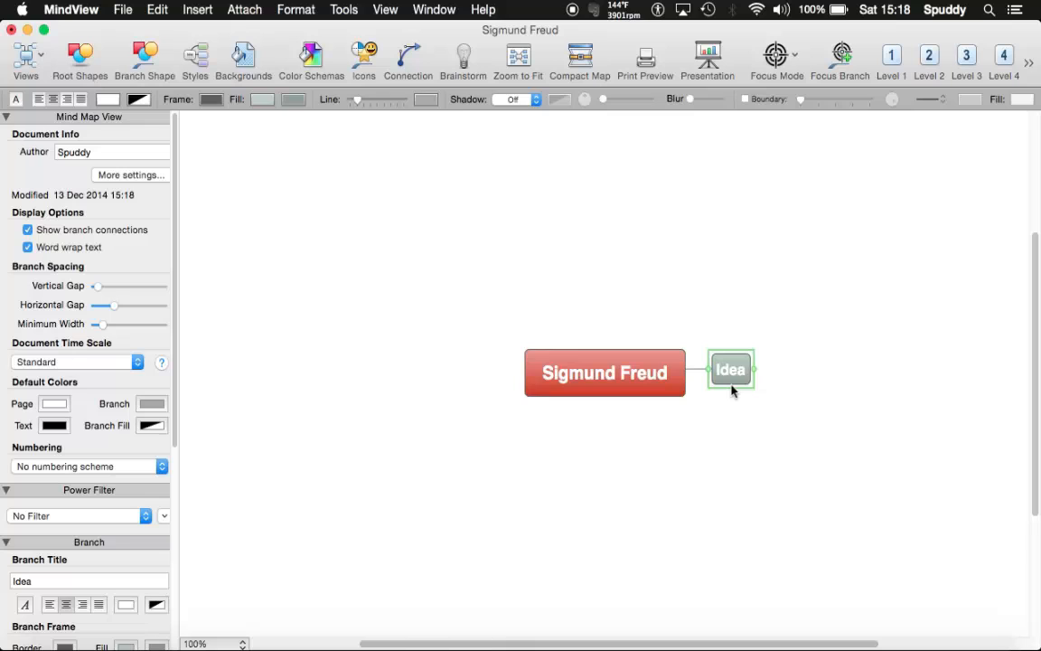
text(In)
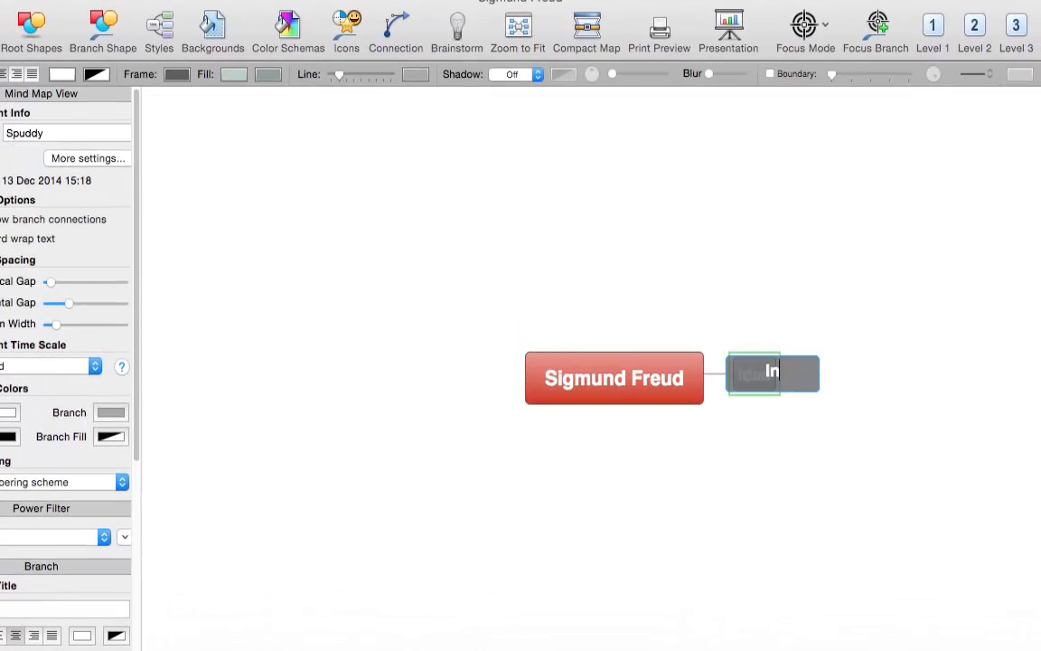
text(trodu)
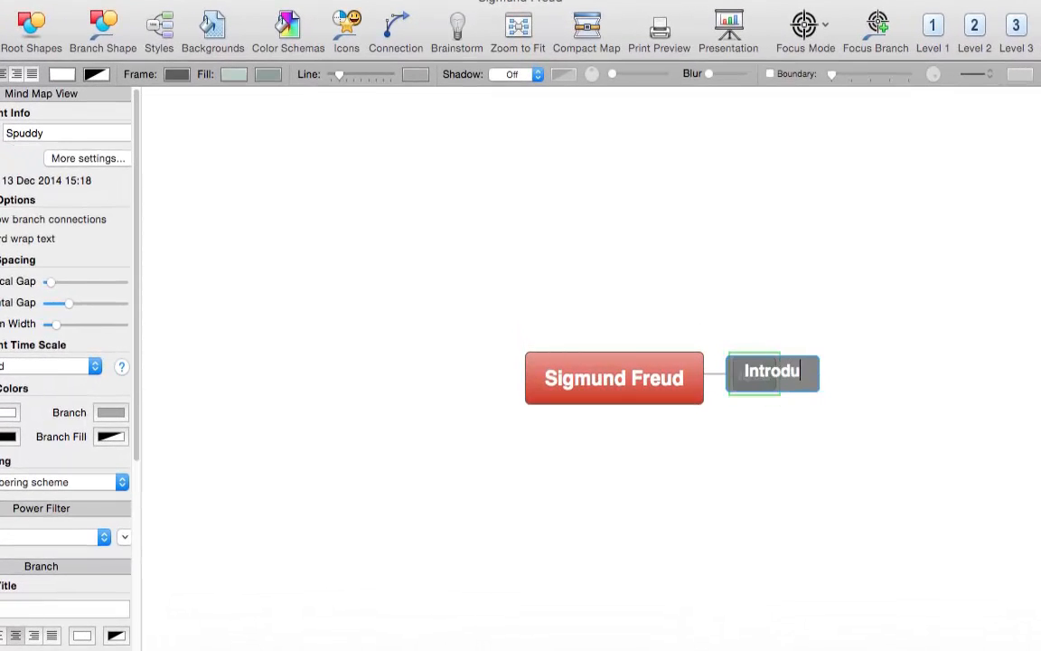
text(ction)
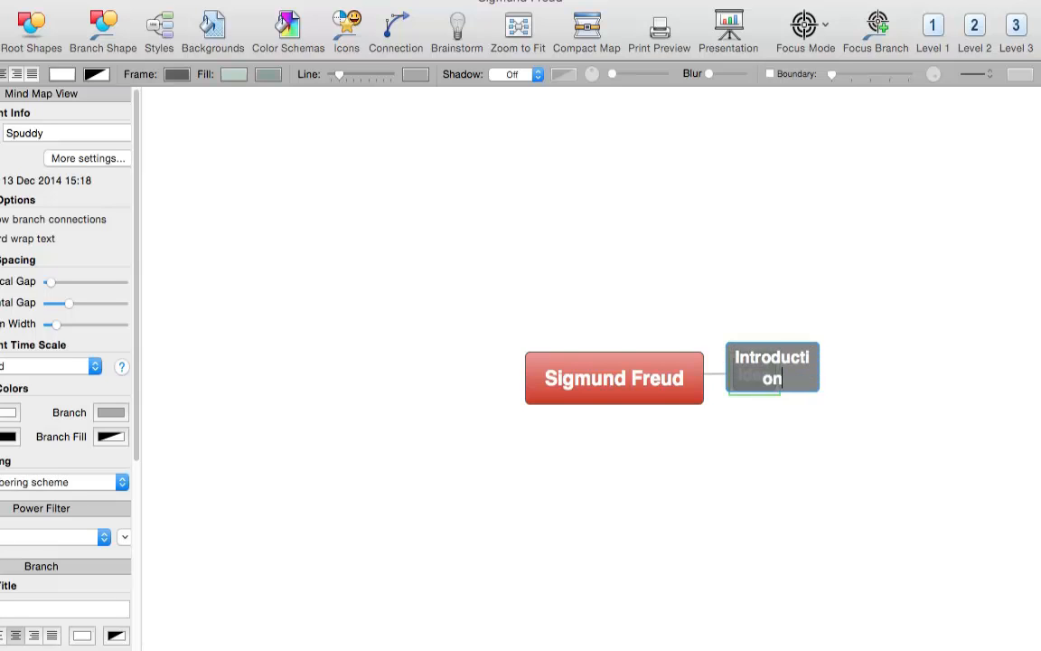
key(Return)
click(808, 456)
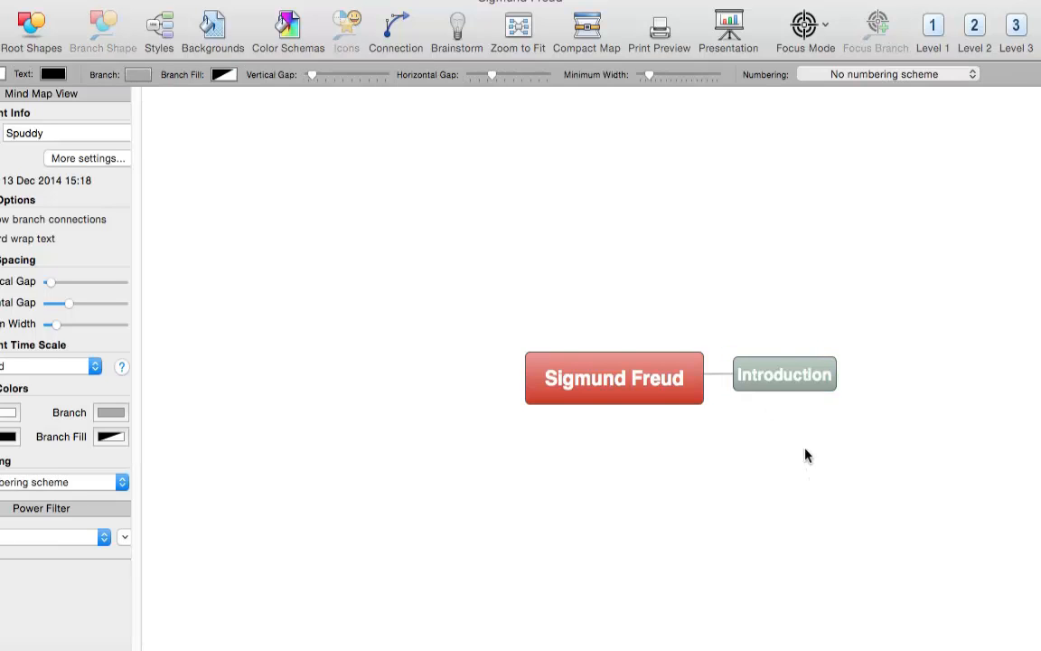
Add a second branch named "Para 2" to the Sigmund Freud root.
click(792, 387)
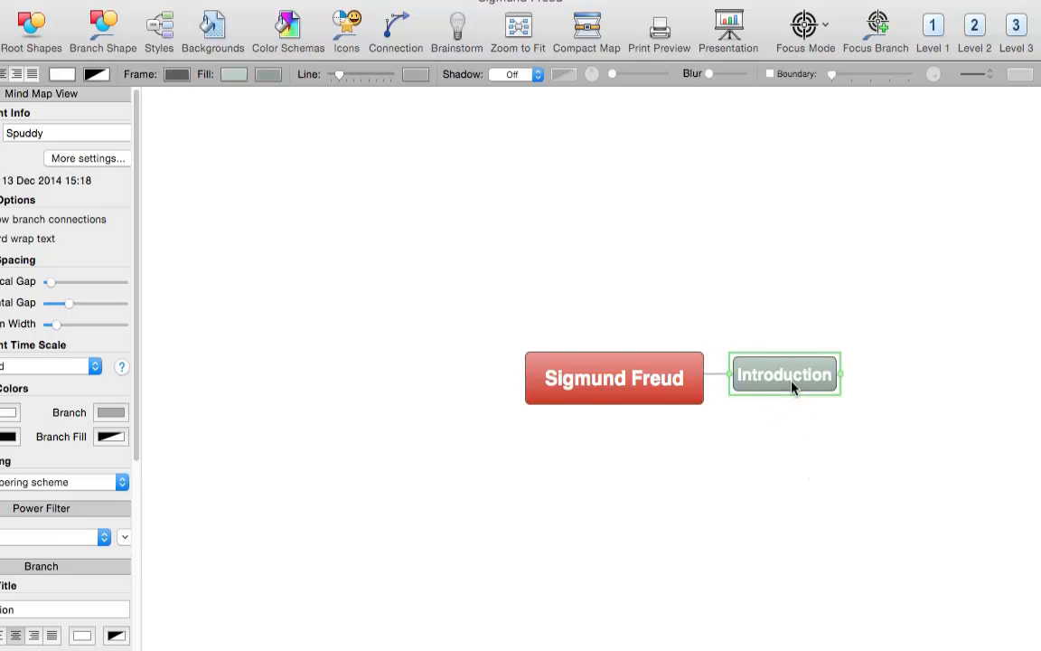
click(687, 402)
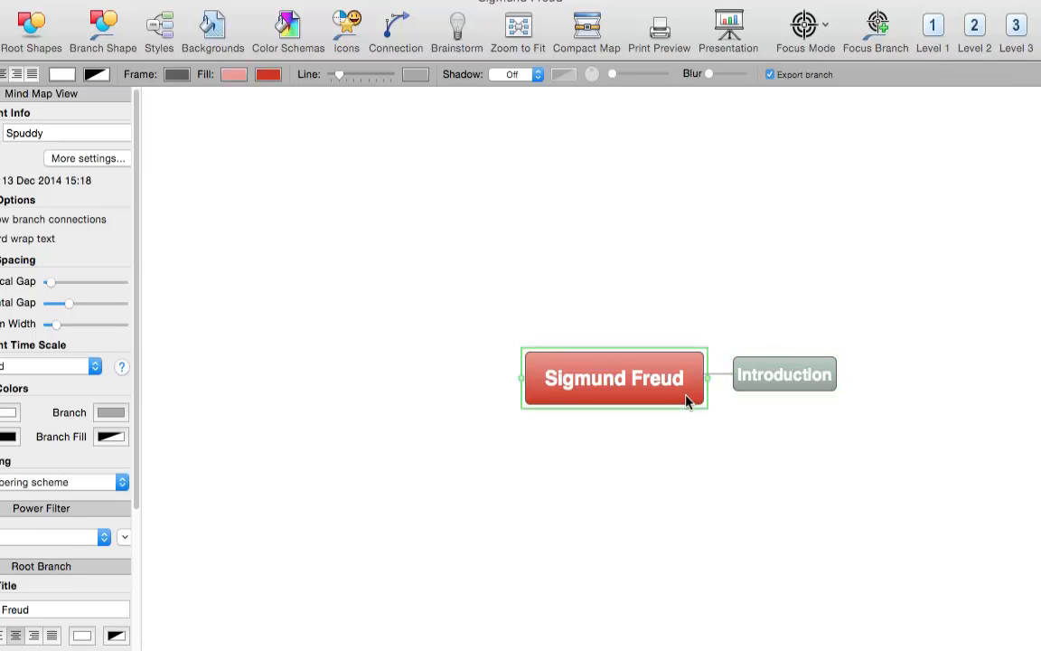
key(Tab)
text(Para 2)
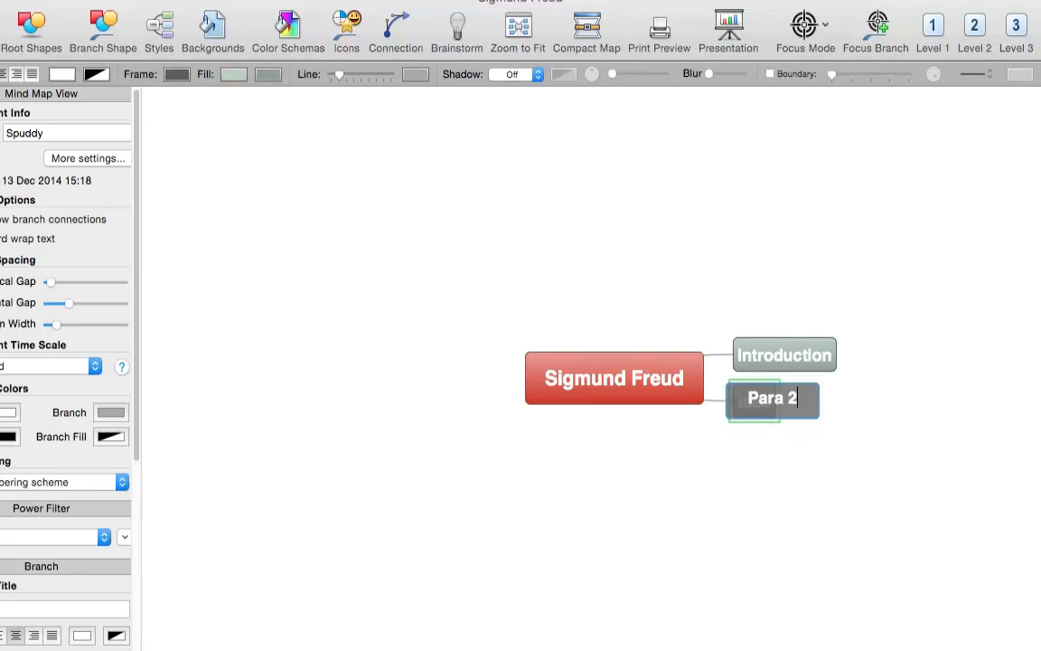
key(Return)
click(737, 464)
Examine the different places that offer a text note for the Introduction branch.
click(775, 357)
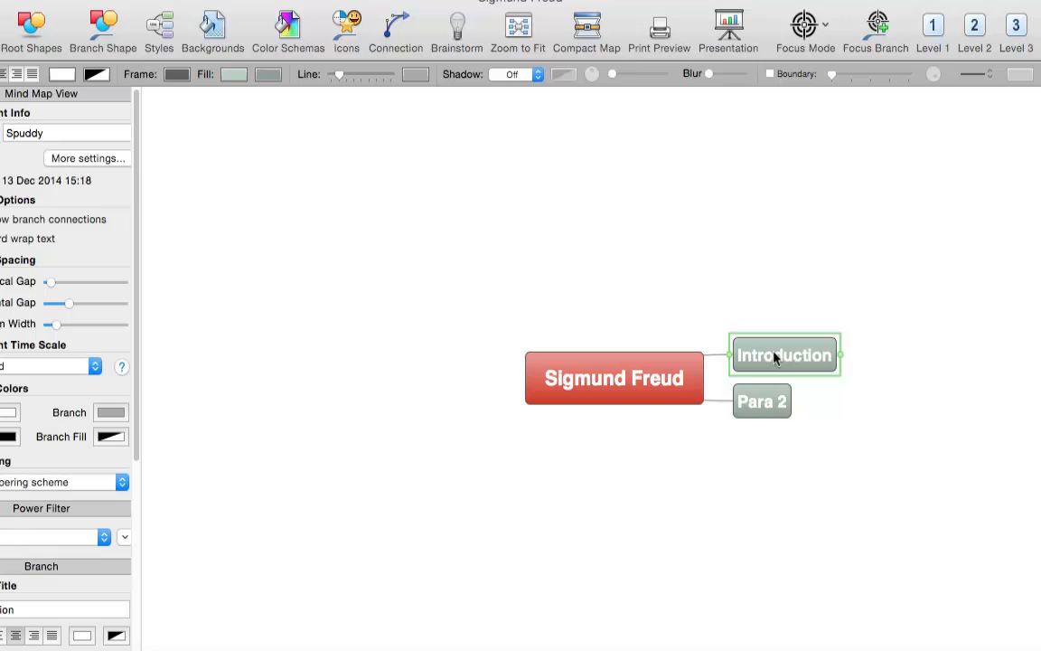
click(764, 407)
click(780, 361)
right_click(780, 361)
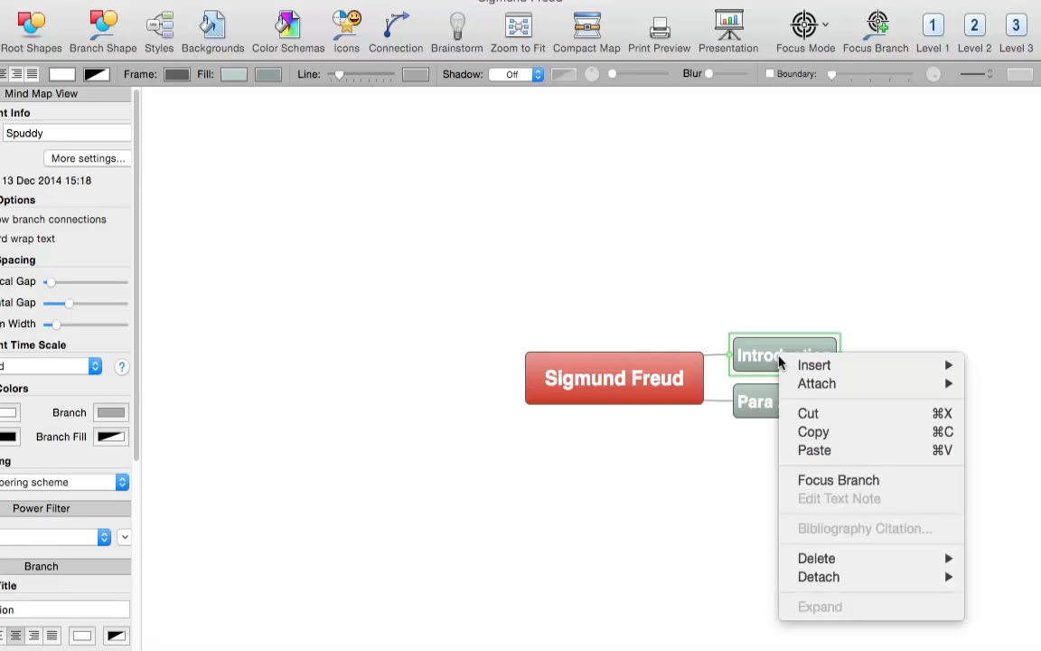
mouse_move(788, 365)
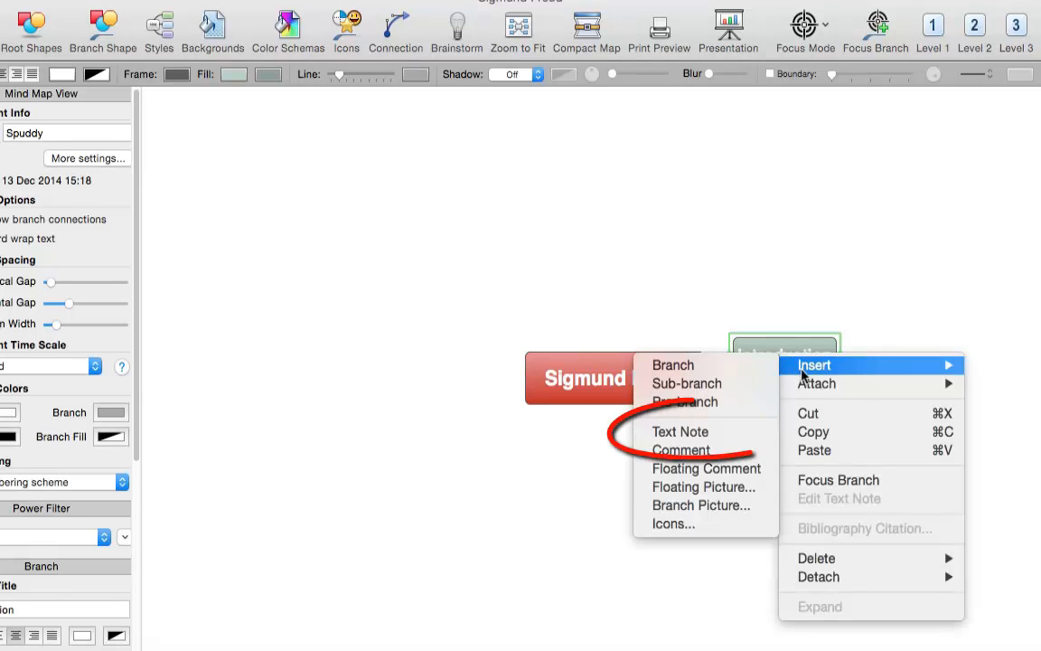
click(714, 434)
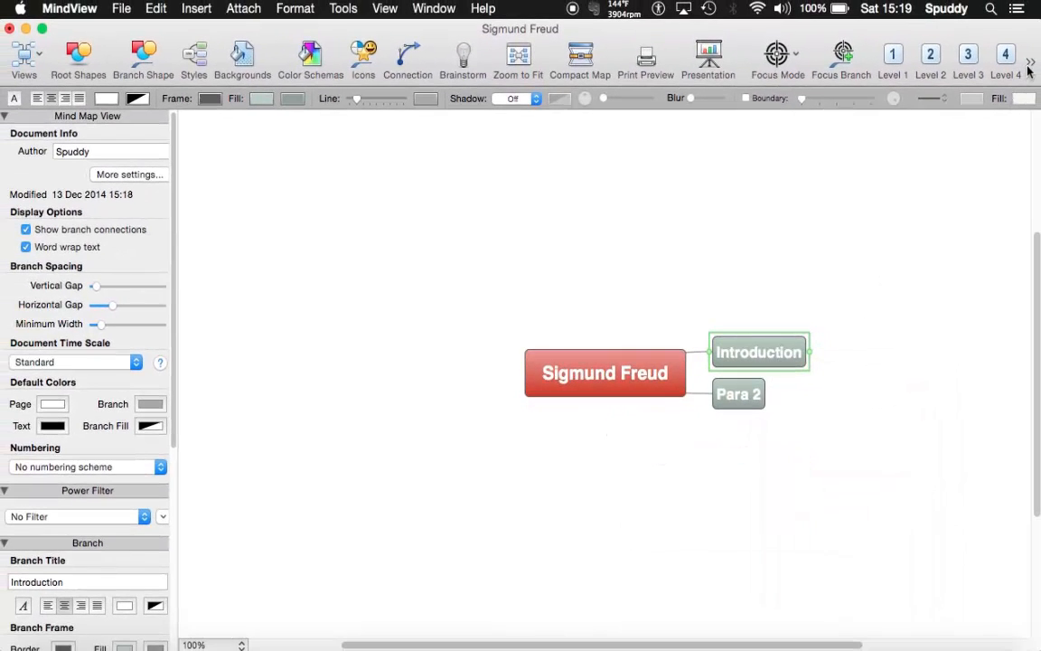
click(1032, 63)
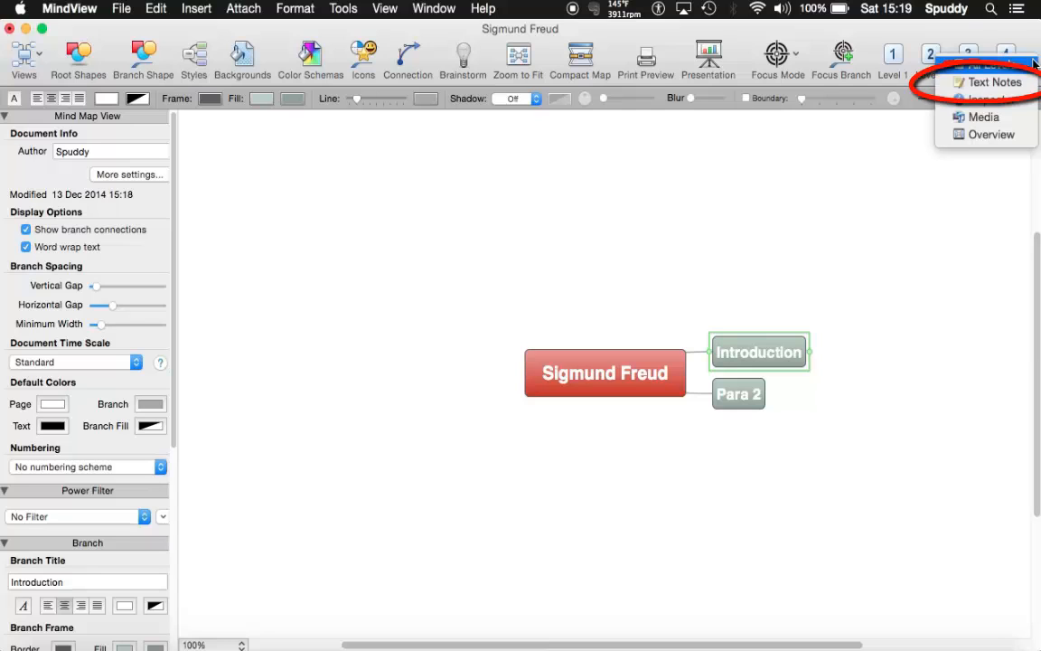
click(604, 144)
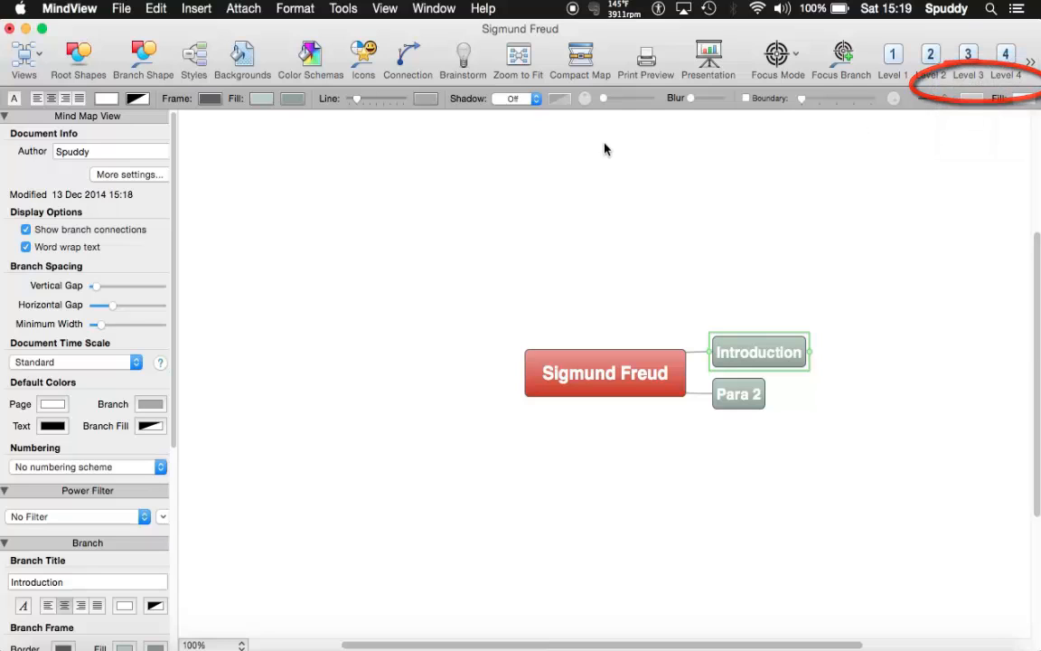
click(200, 9)
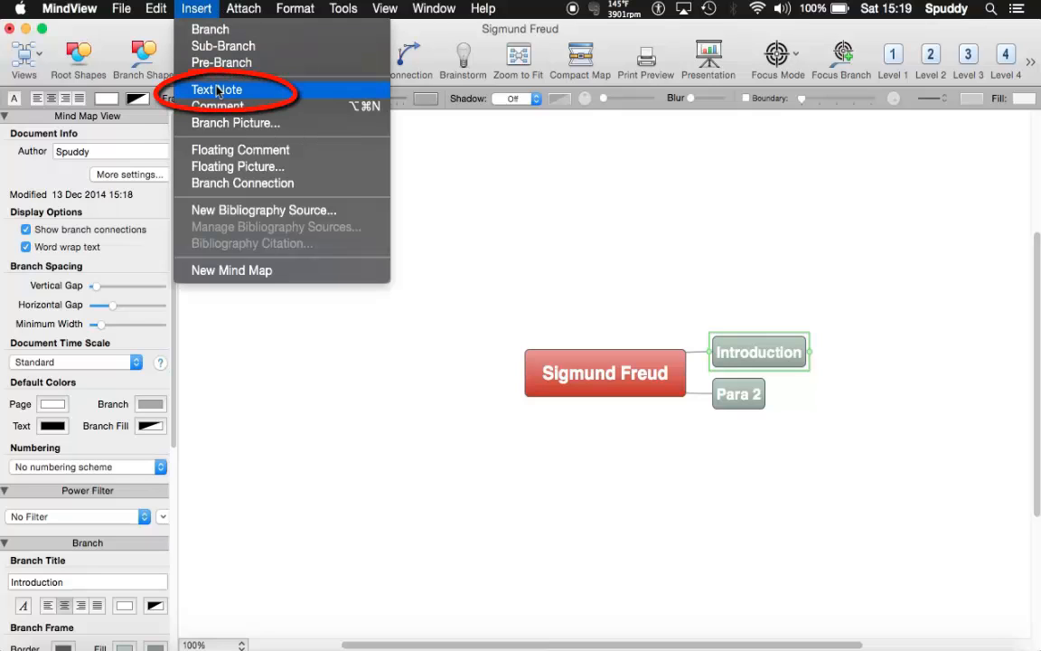
click(604, 261)
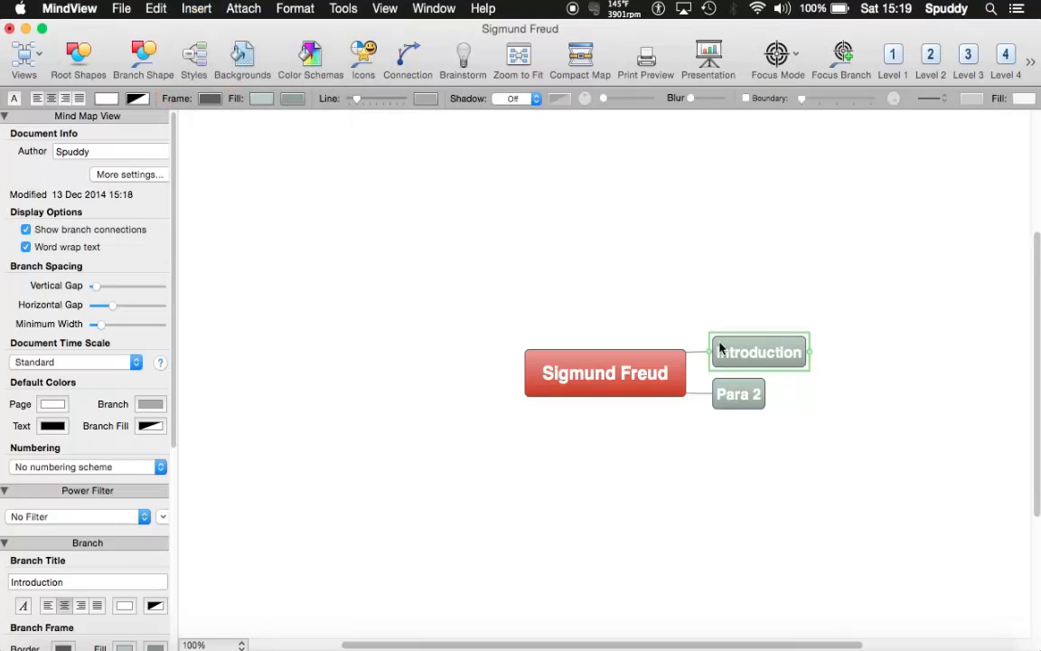
Insert a blank text note on the Introduction branch.
right_click(761, 359)
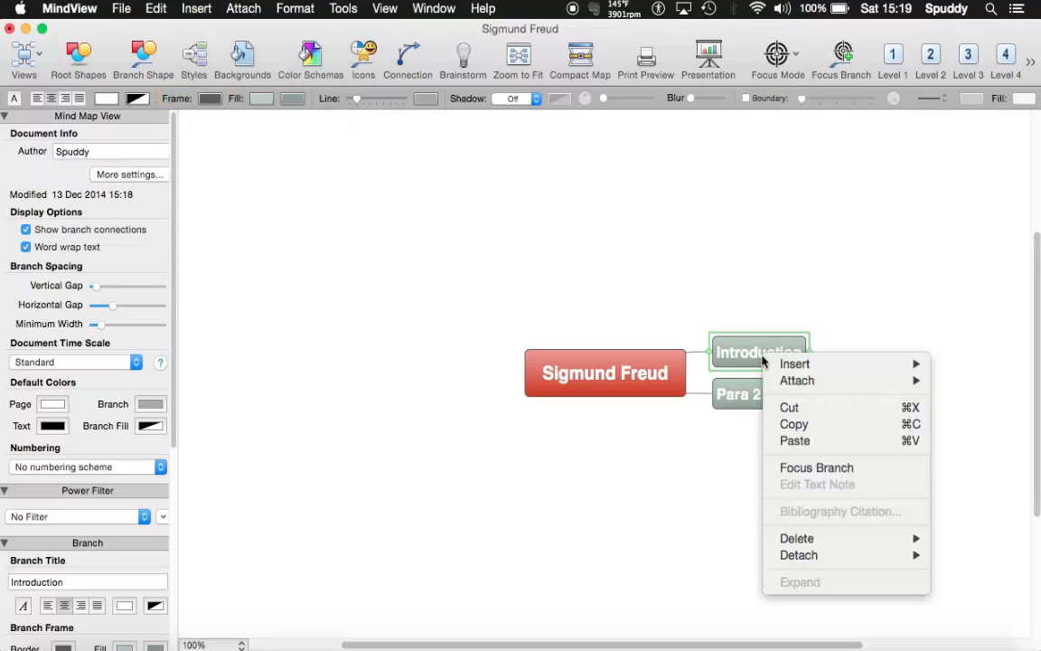
mouse_move(792, 363)
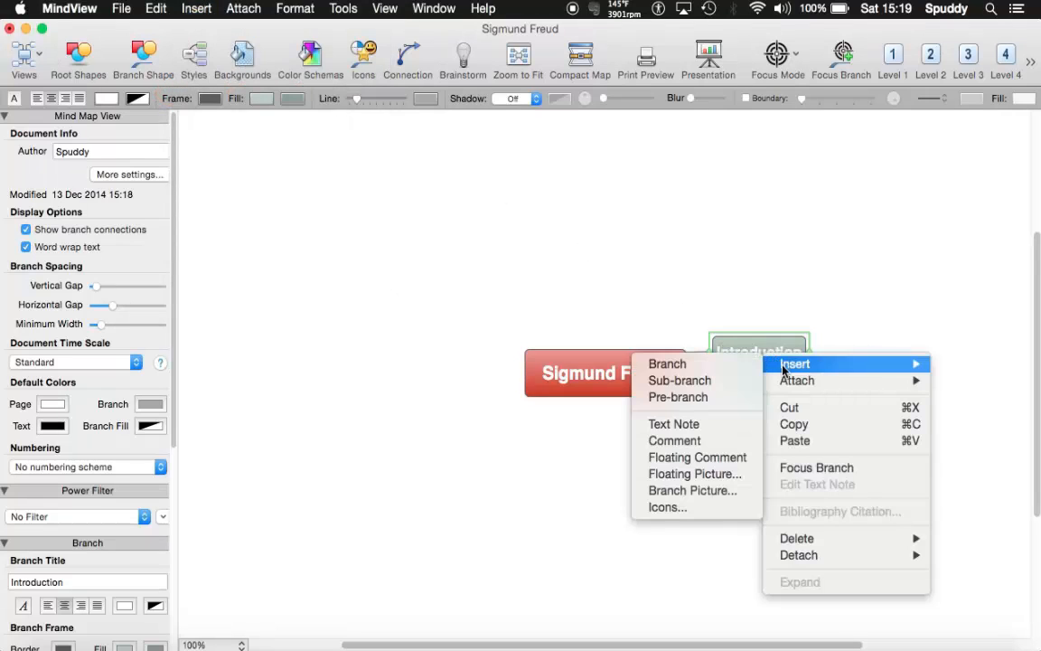
click(674, 424)
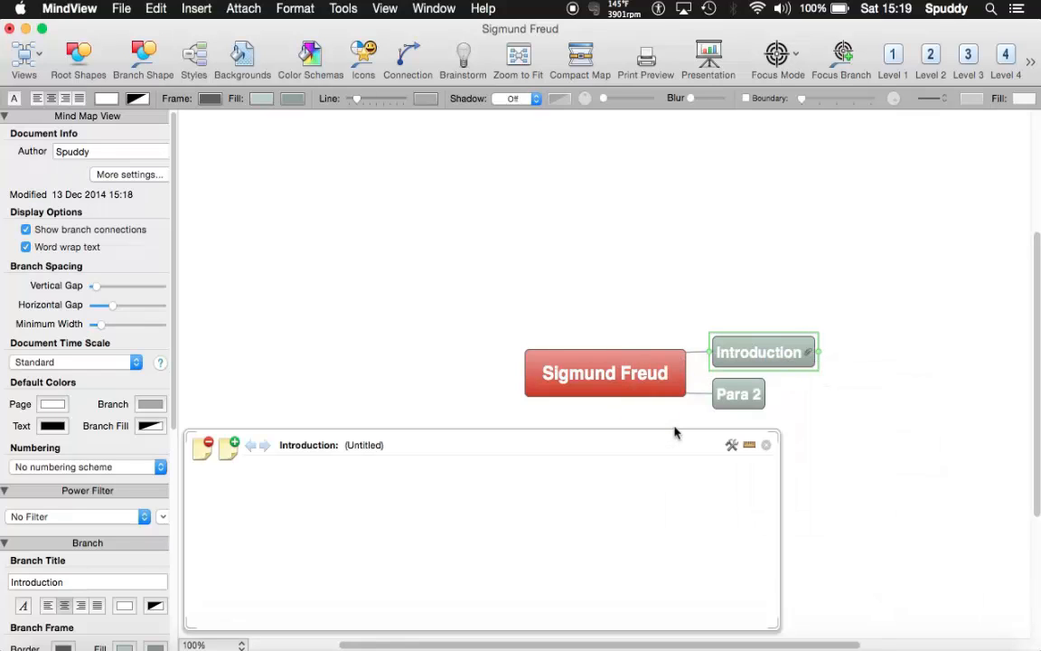
Show the text formatting tools in the Introduction branch's note, and close the note.
click(289, 492)
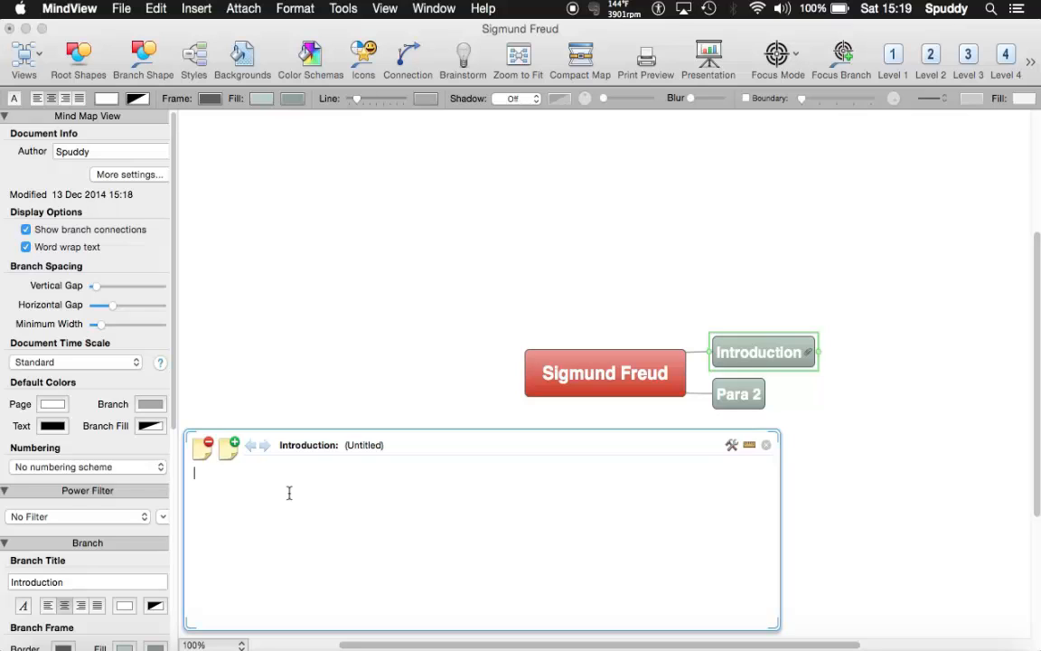
click(732, 444)
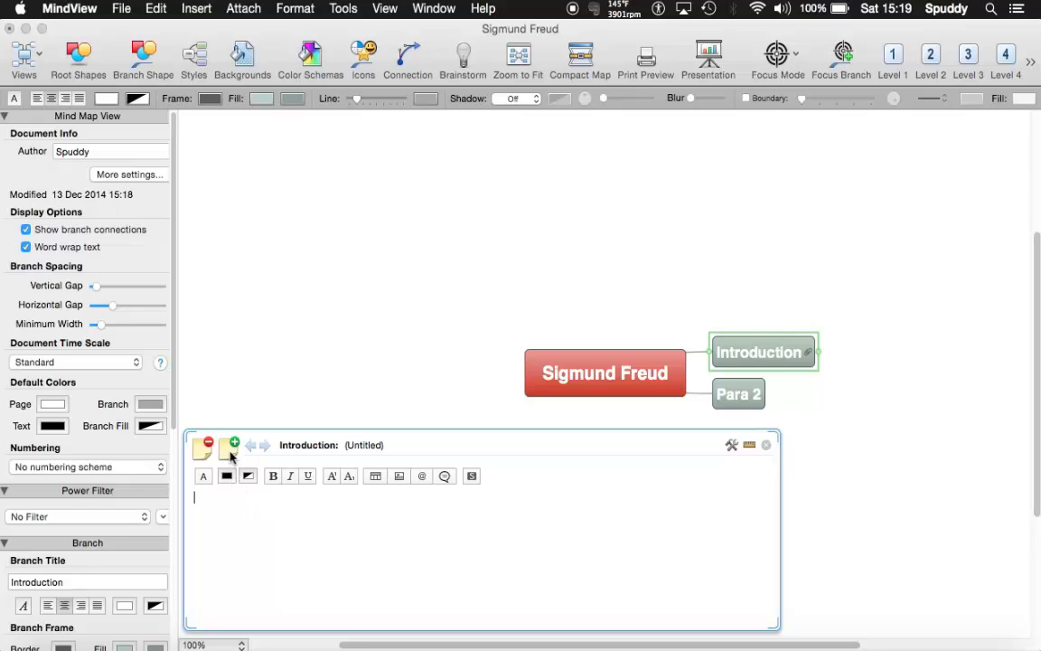
click(766, 446)
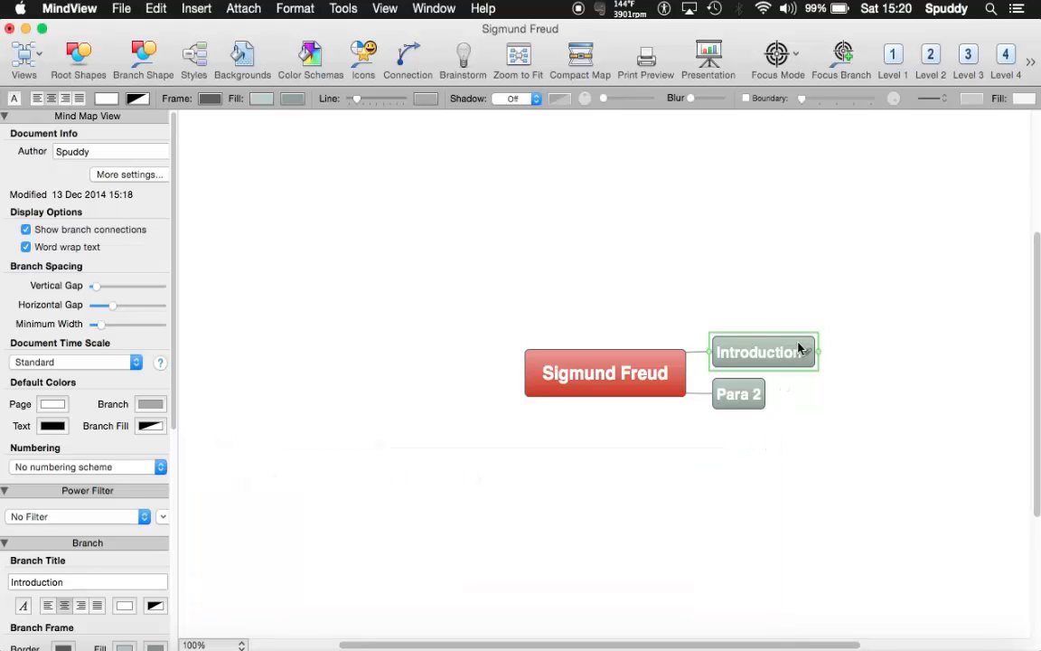
Add a sub-branch named "Sigmund Early years" to the Introduction branch.
key(Return)
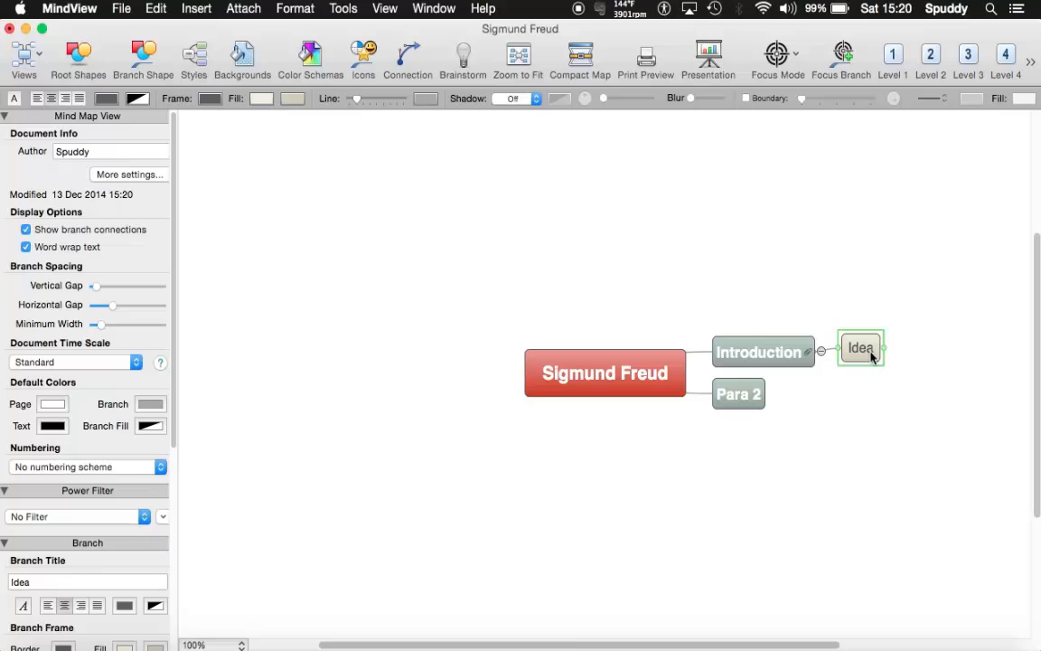
text(Si)
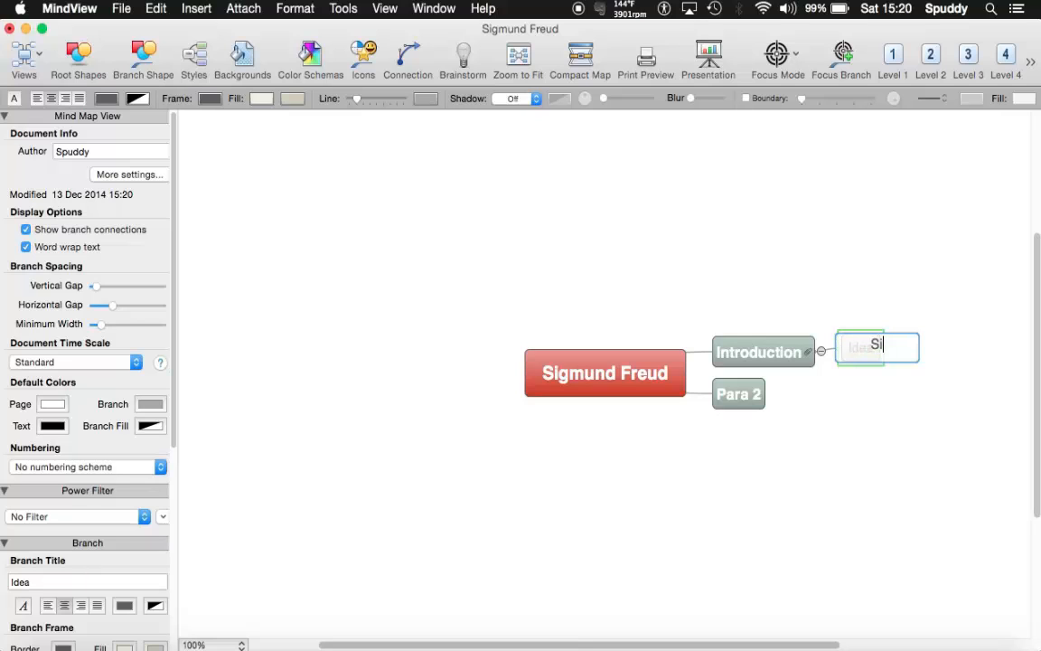
text(gmund Early )
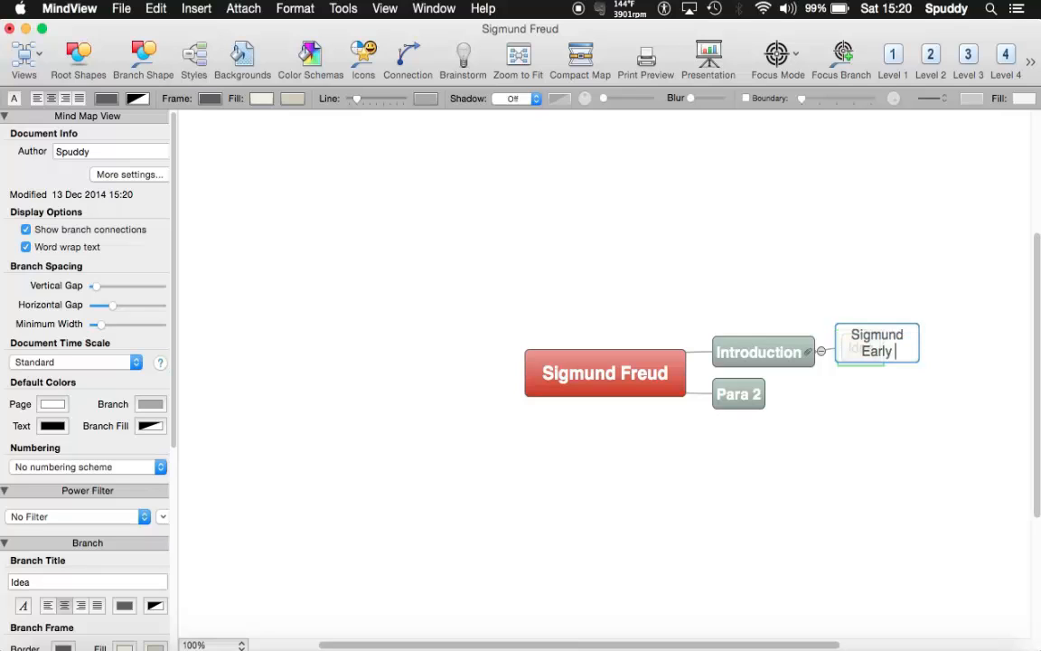
text(years)
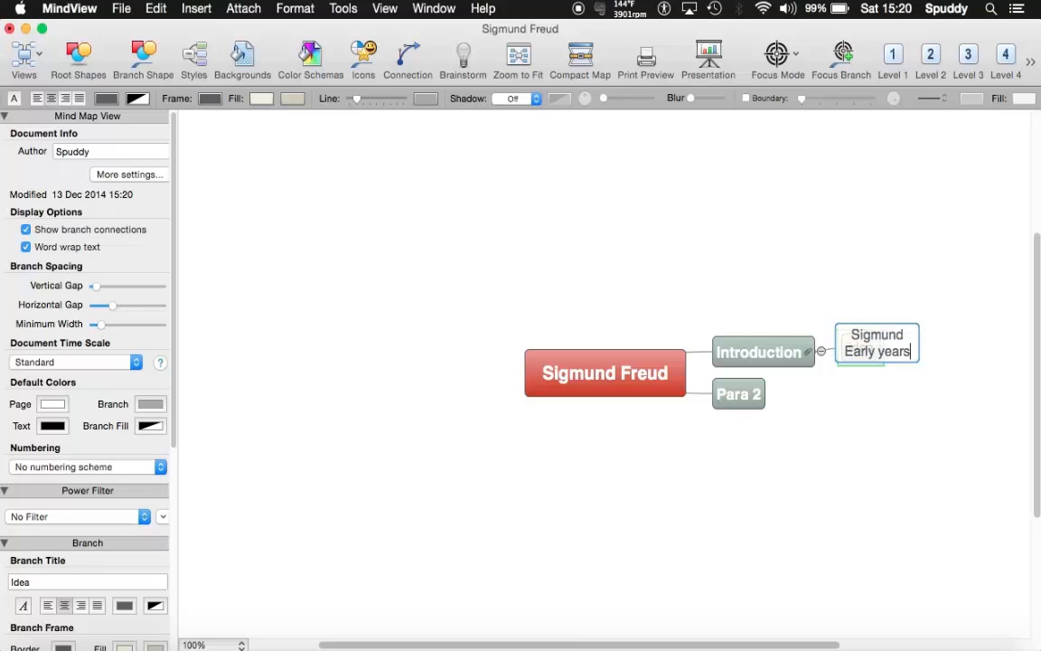
click(930, 391)
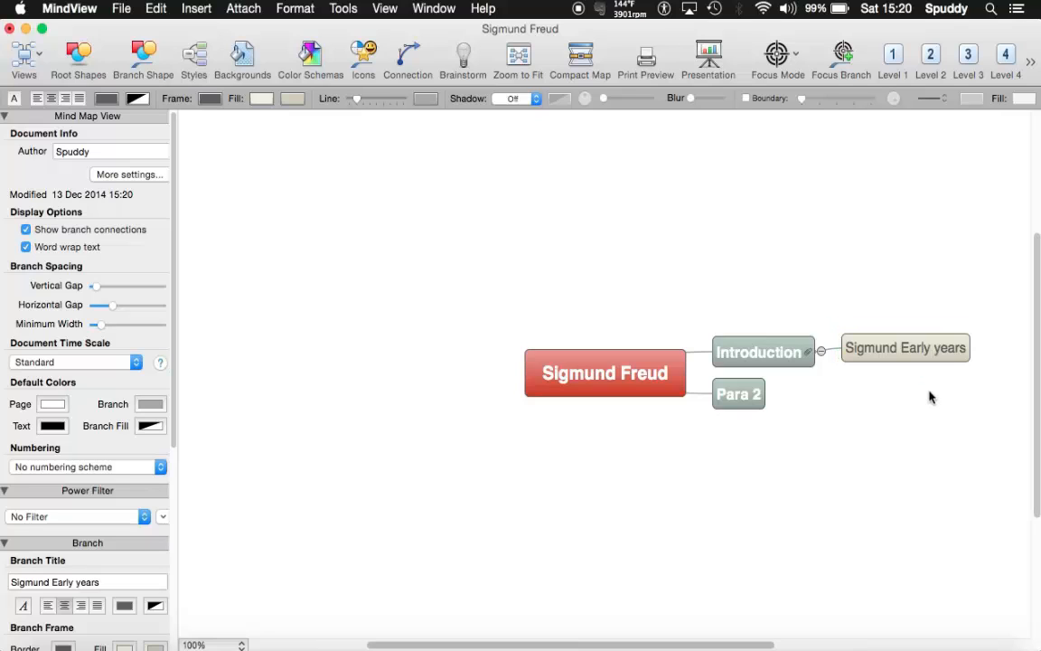
Add a second sub-branch to Introduction, titled "Acievements through the years".
click(807, 360)
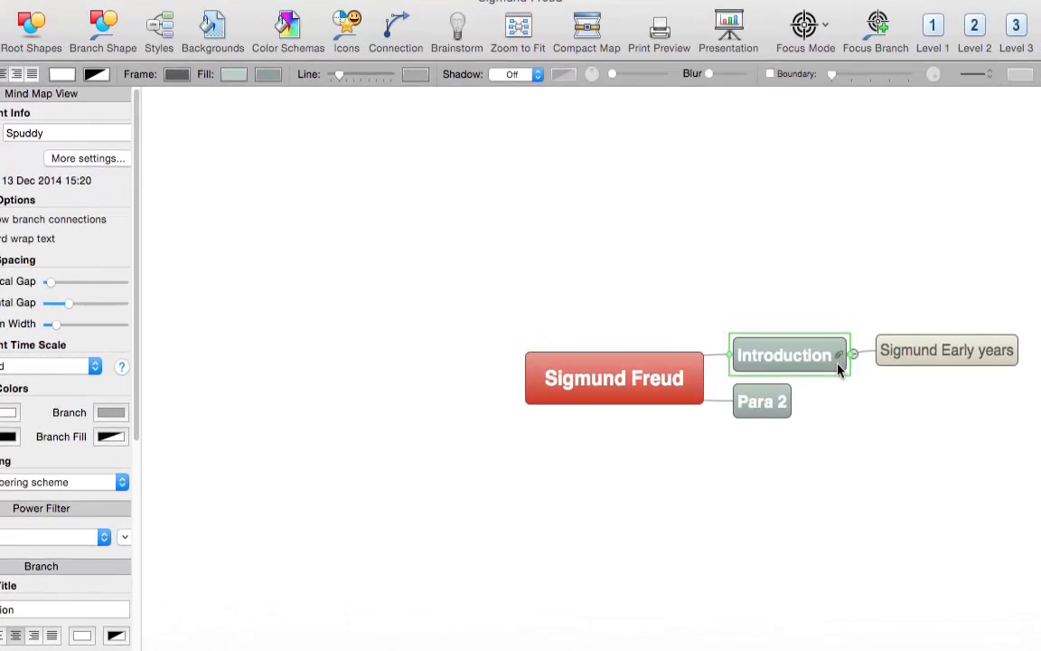
key(Tab)
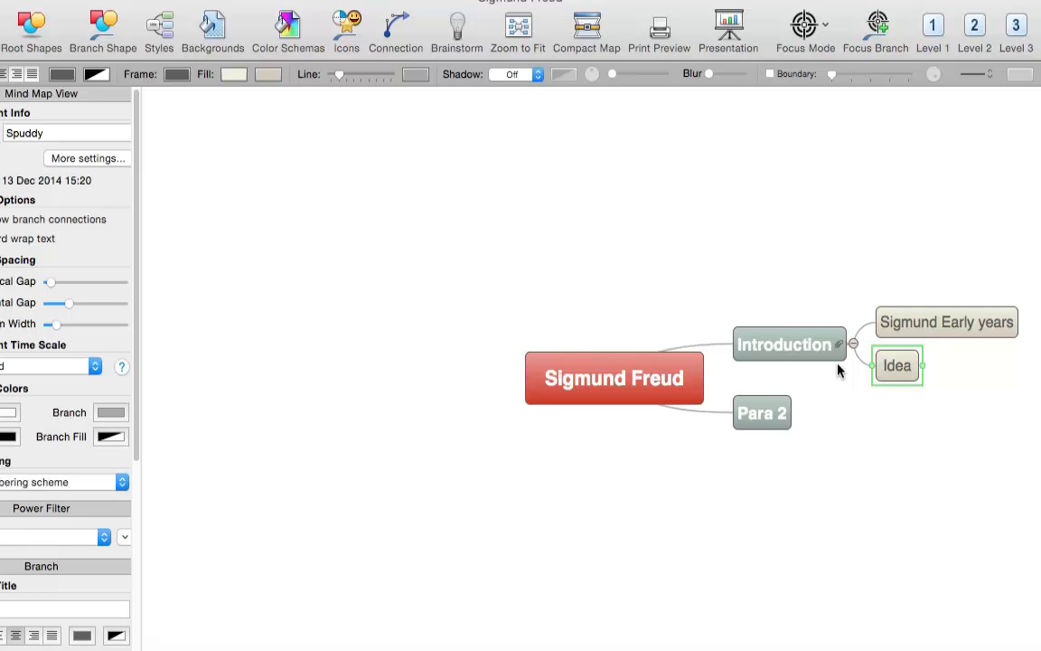
text(Acievemen)
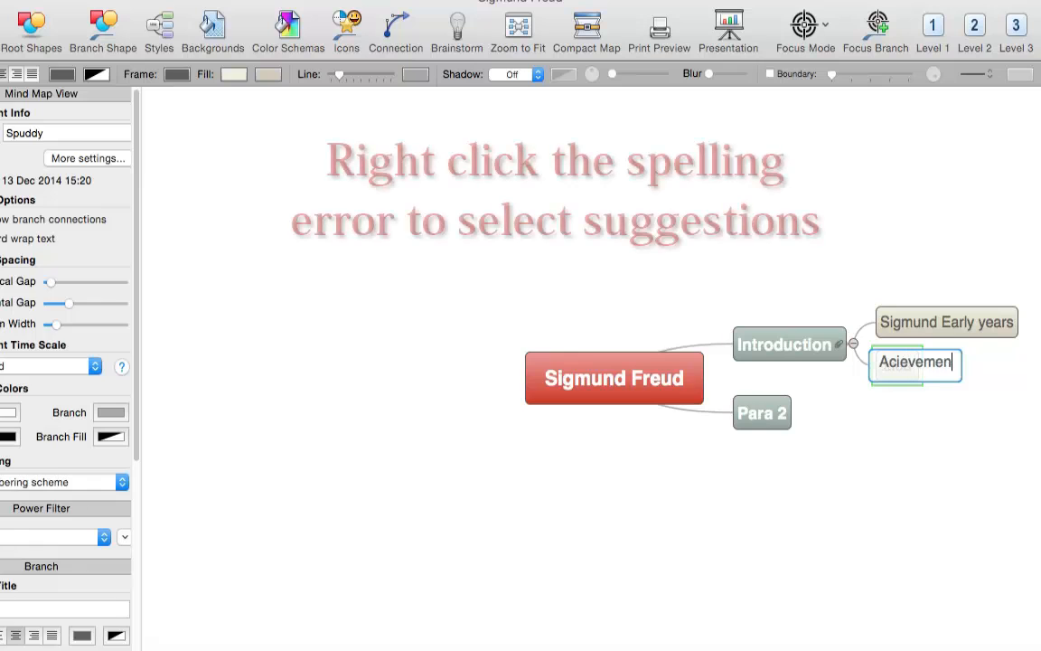
text(ts th)
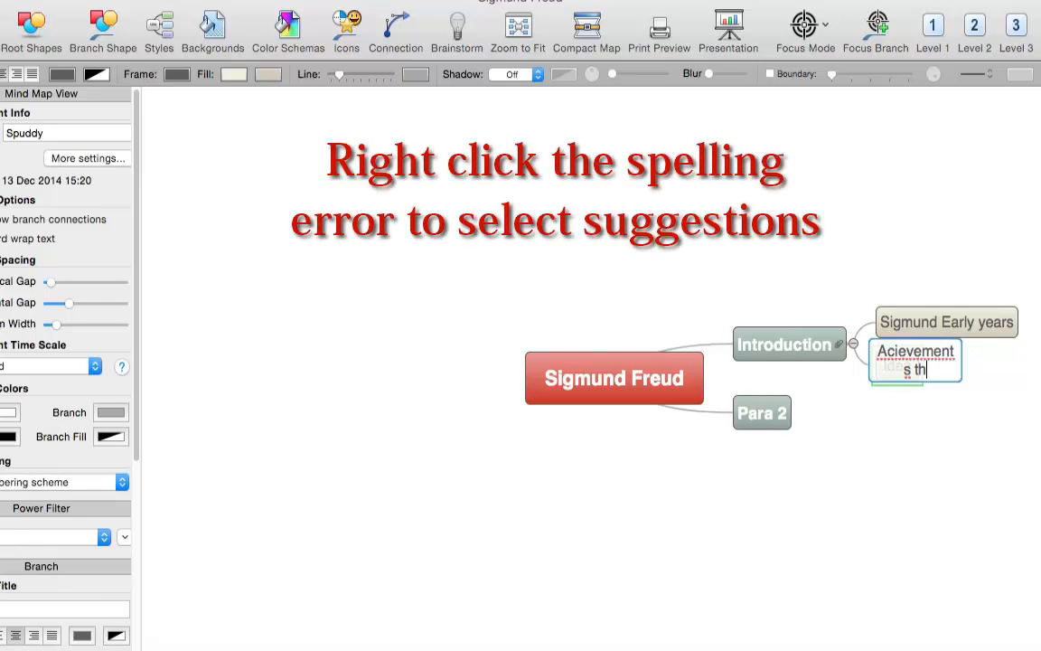
text(rough the years)
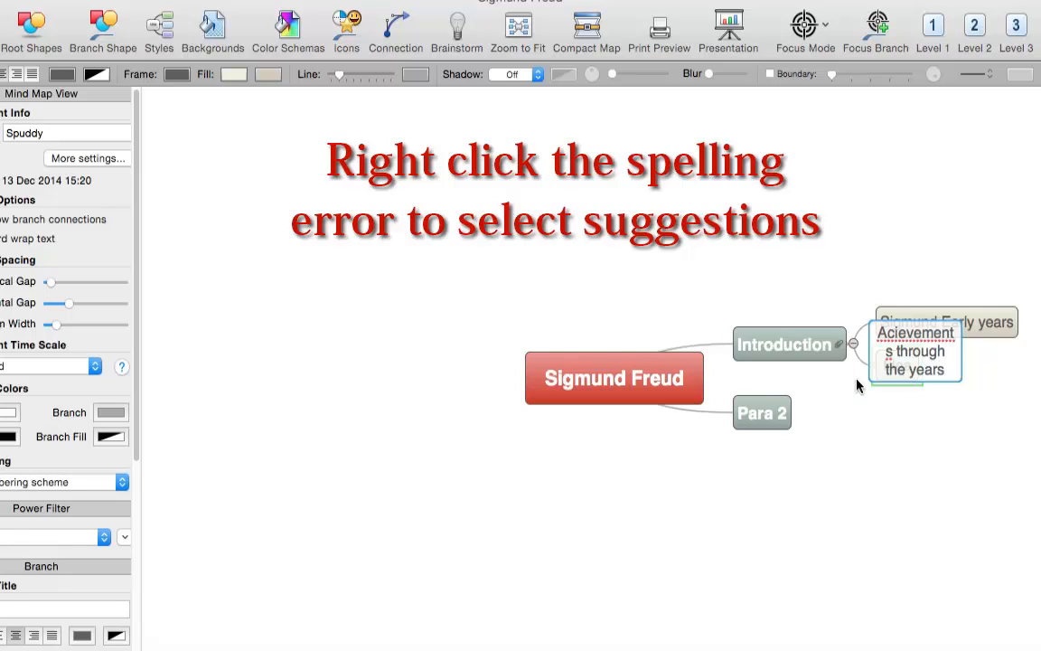
key(Return)
Correct the misspelled first word of the second Introduction sub-branch with the spelling suggestion "Achievements".
click(925, 369)
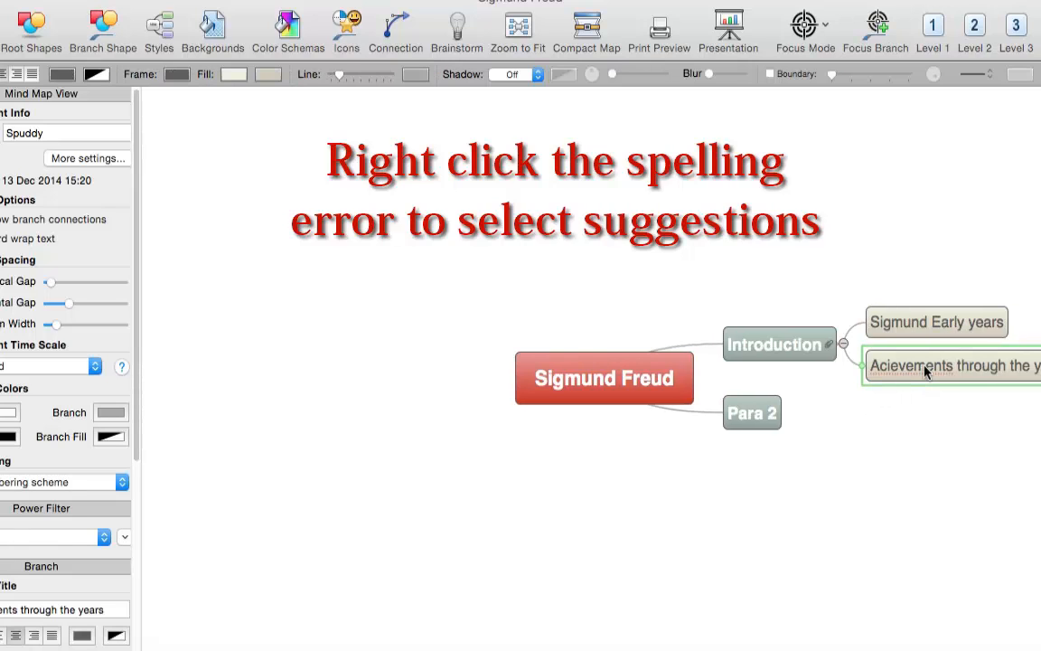
right_click(924, 371)
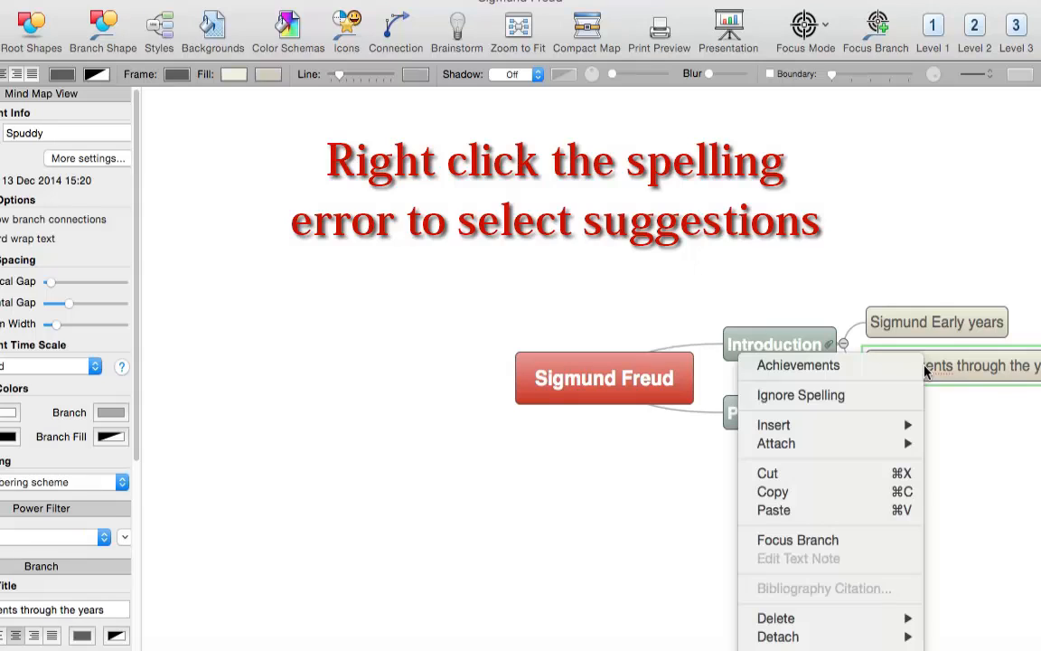
click(875, 366)
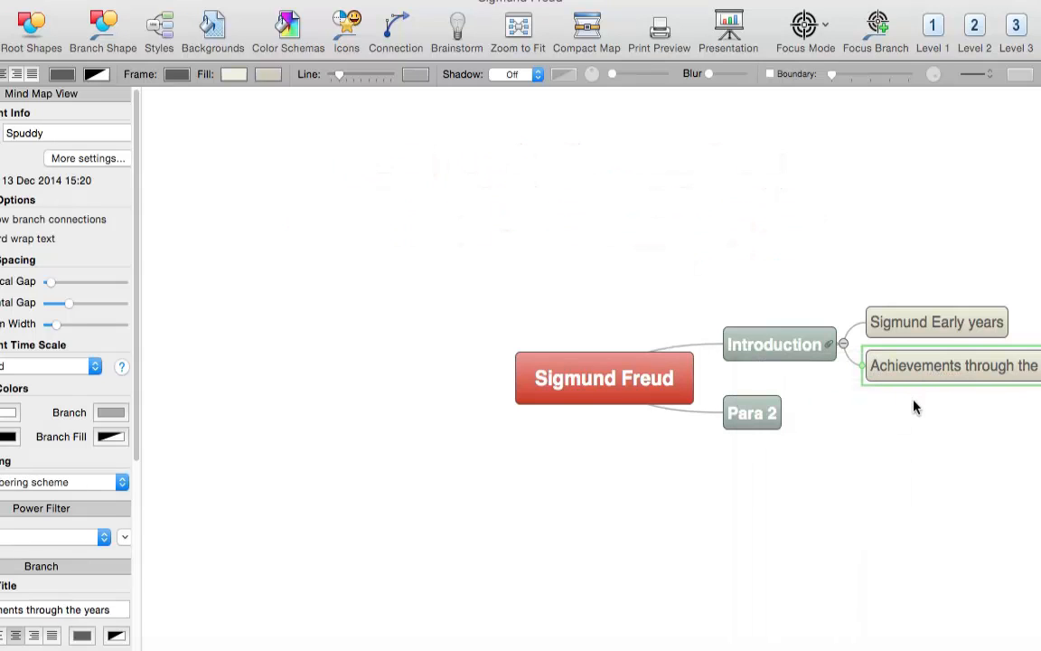
click(783, 353)
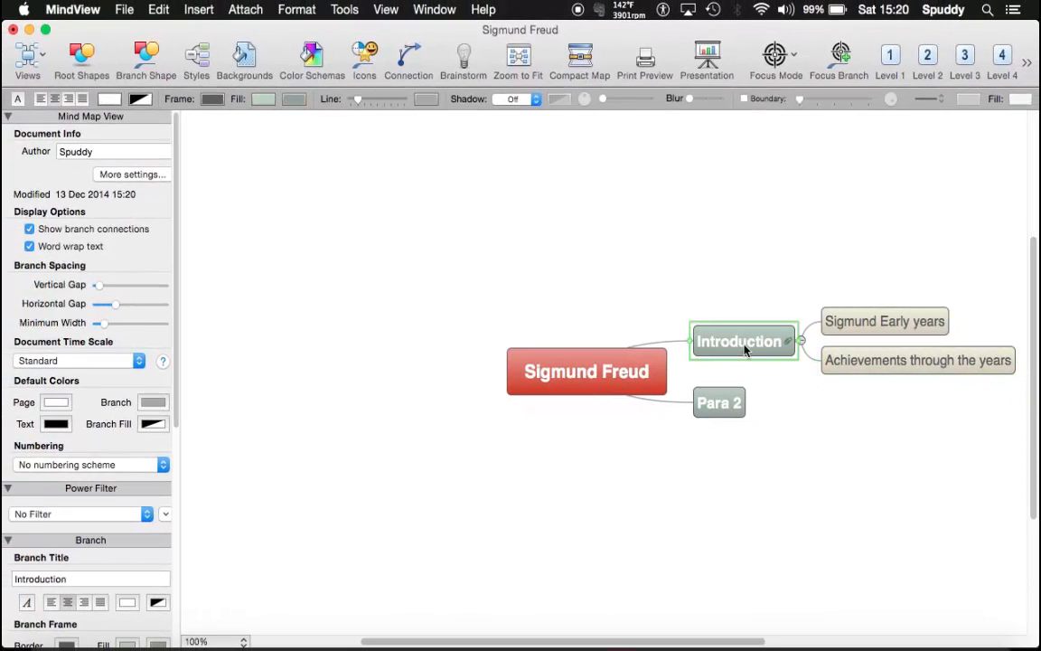
click(860, 330)
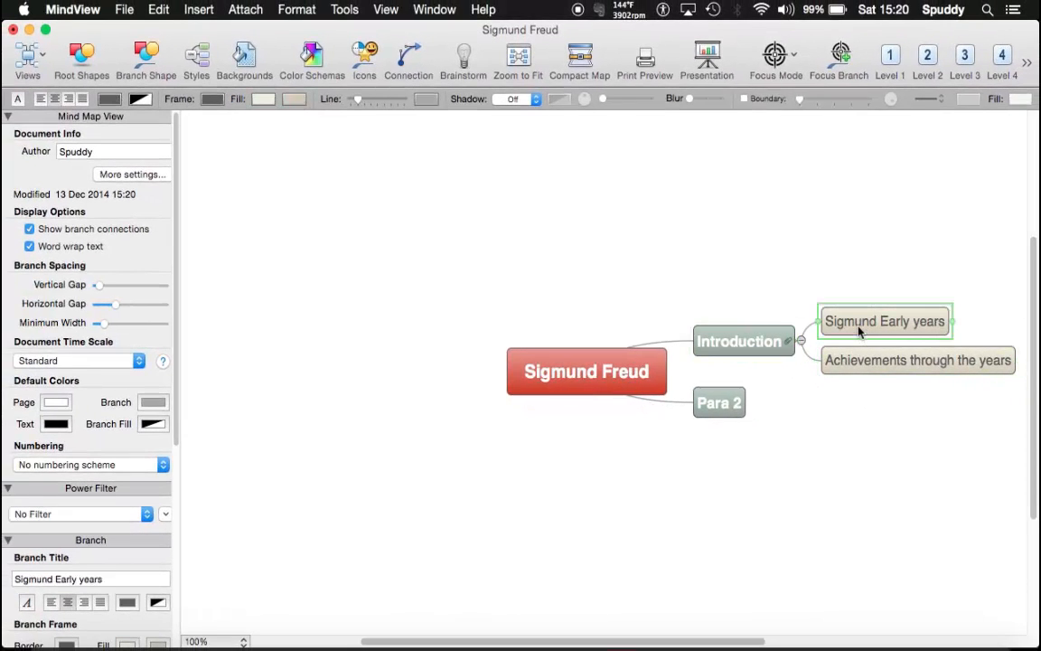
click(863, 367)
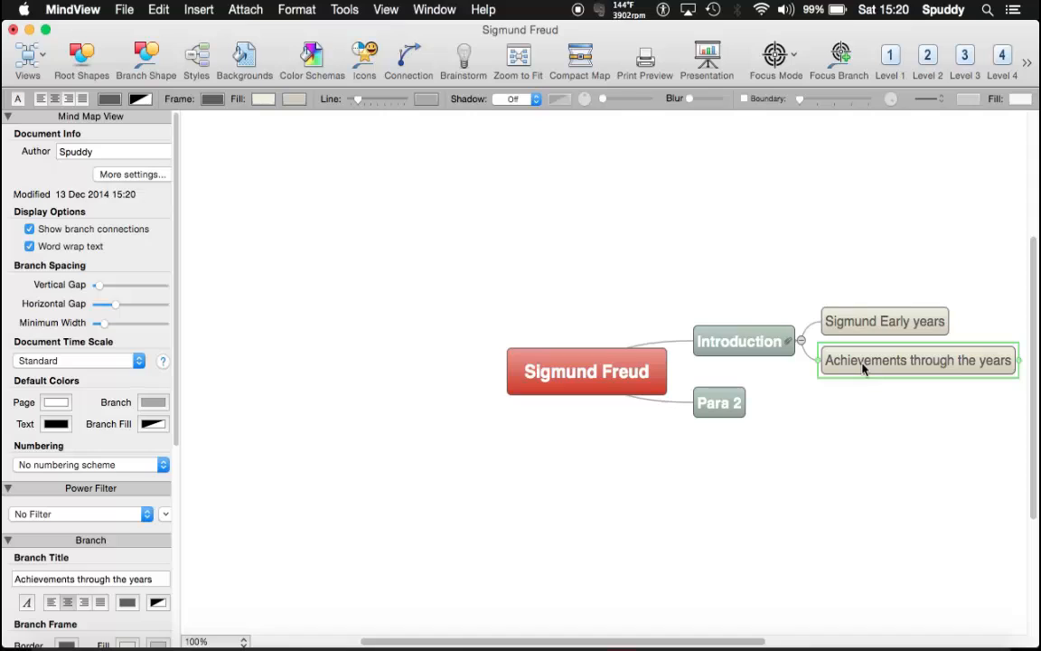
Add a third sub-branch named "Ideas" to the Introduction branch.
click(785, 353)
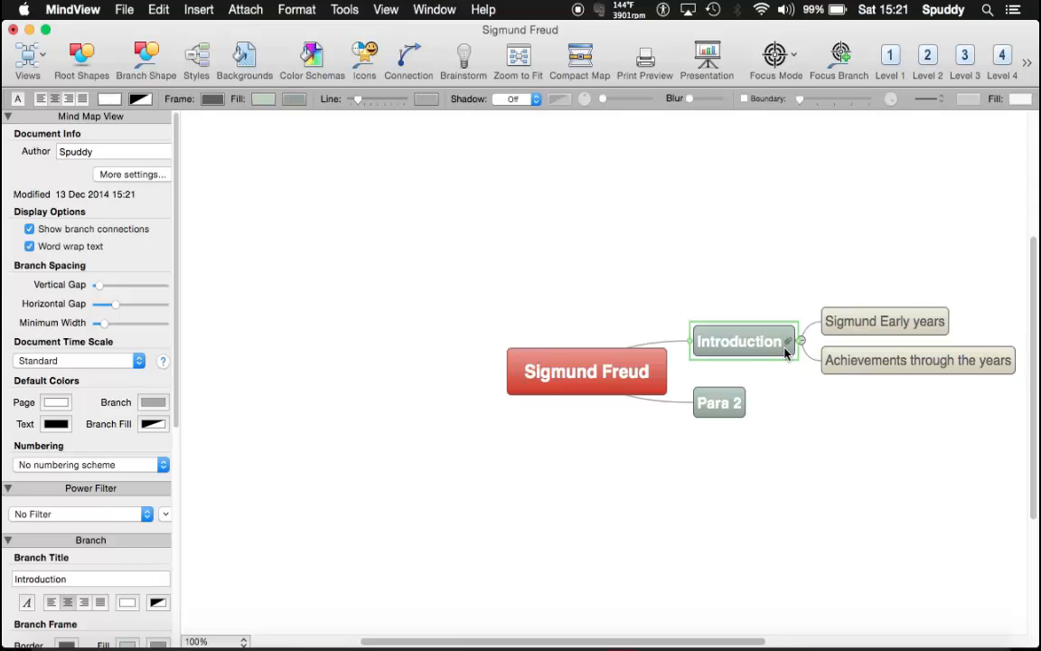
key(Return)
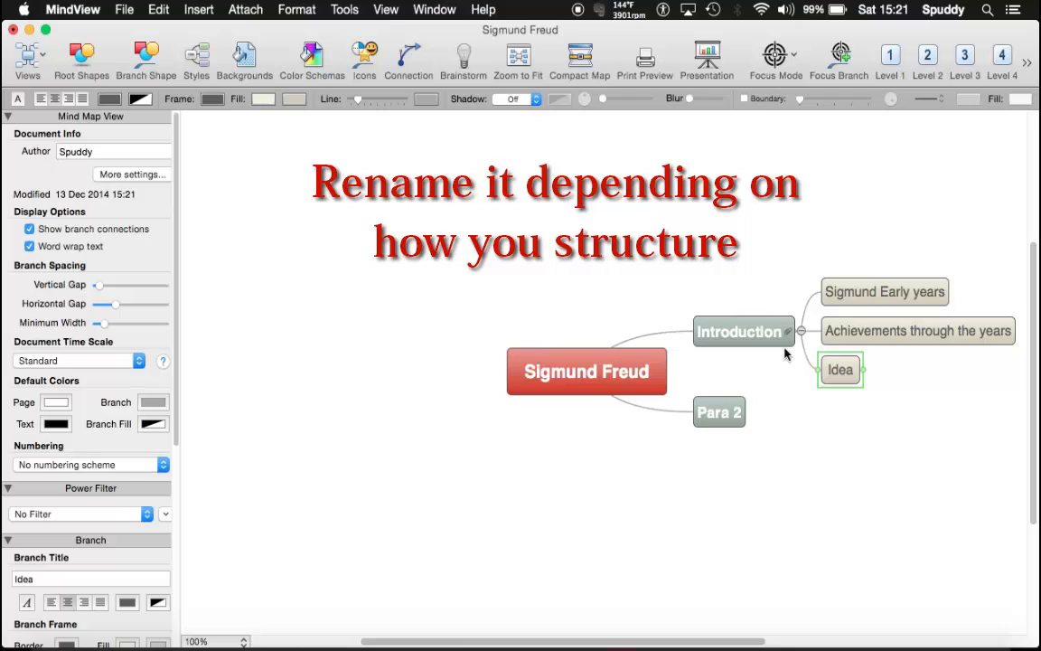
text(Ideas)
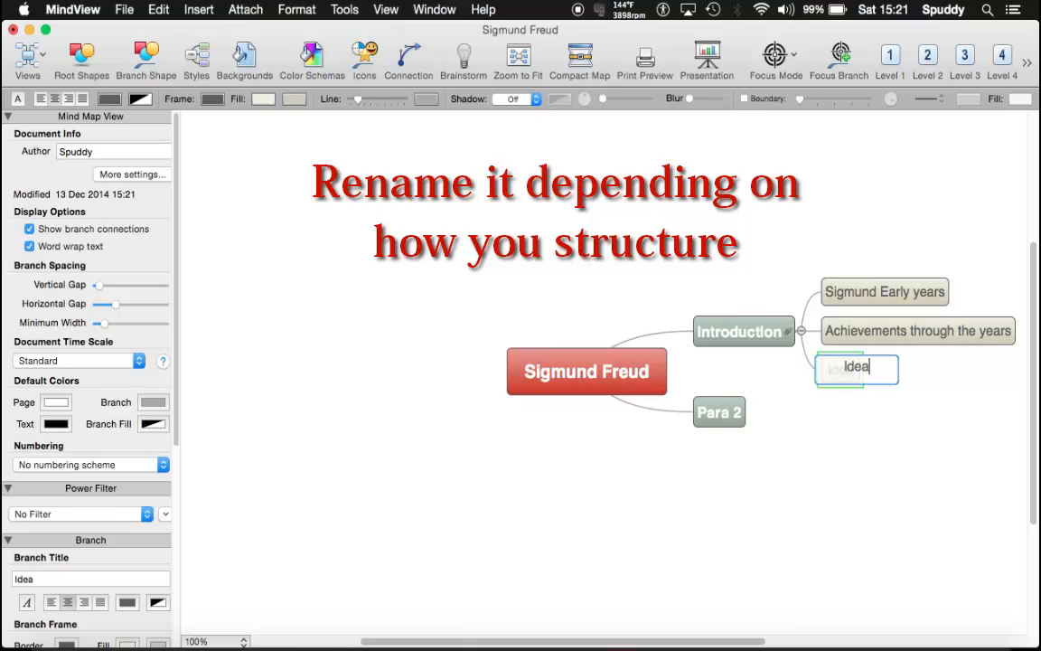
key(Return)
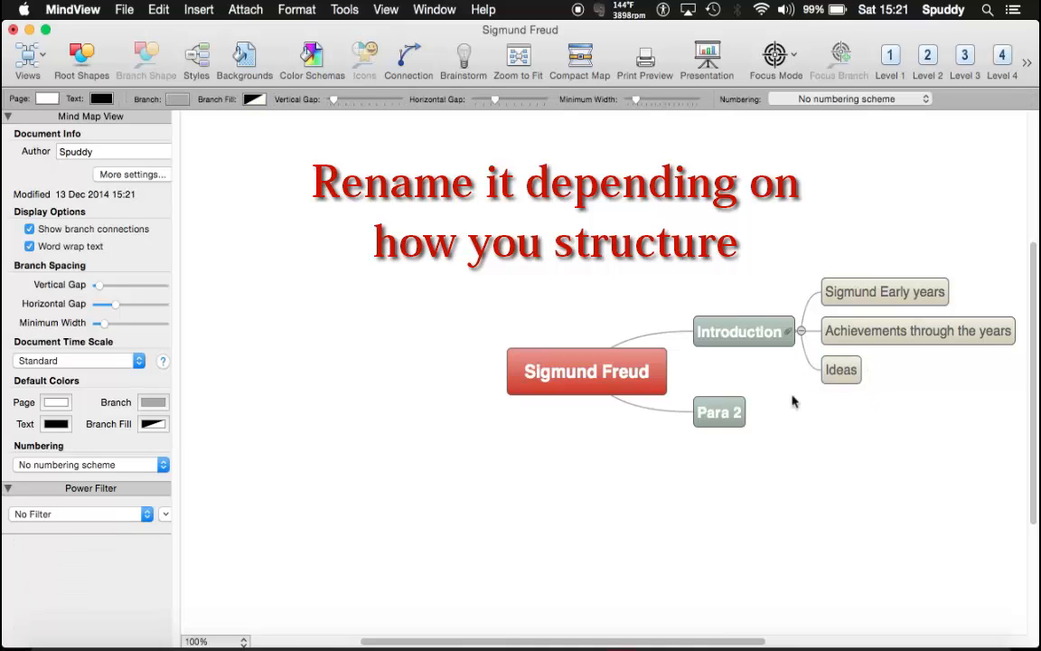
click(741, 333)
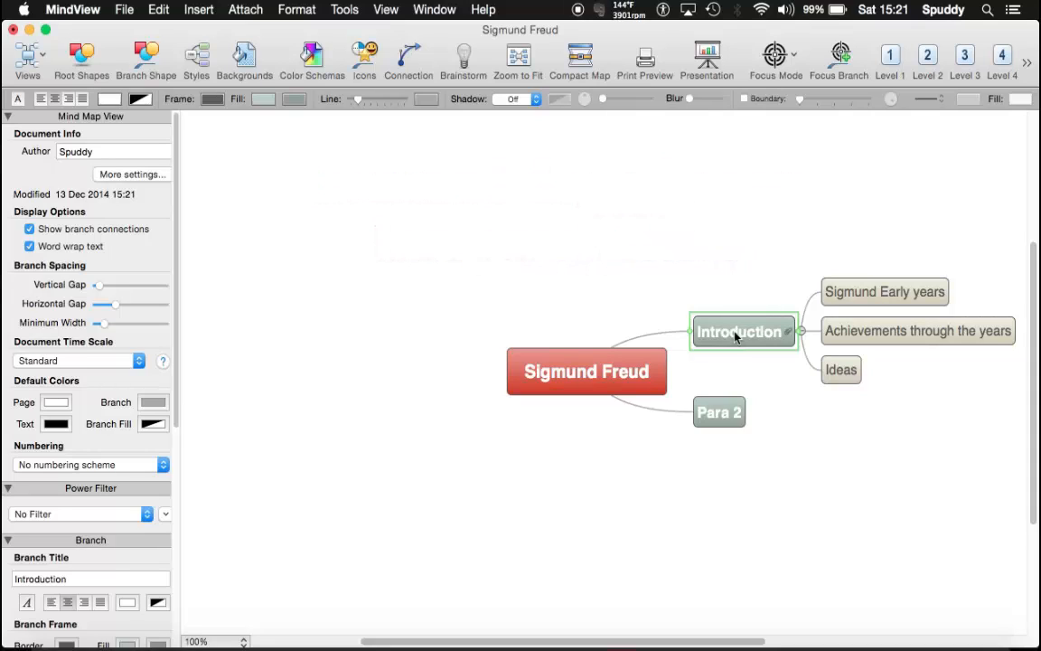
click(830, 293)
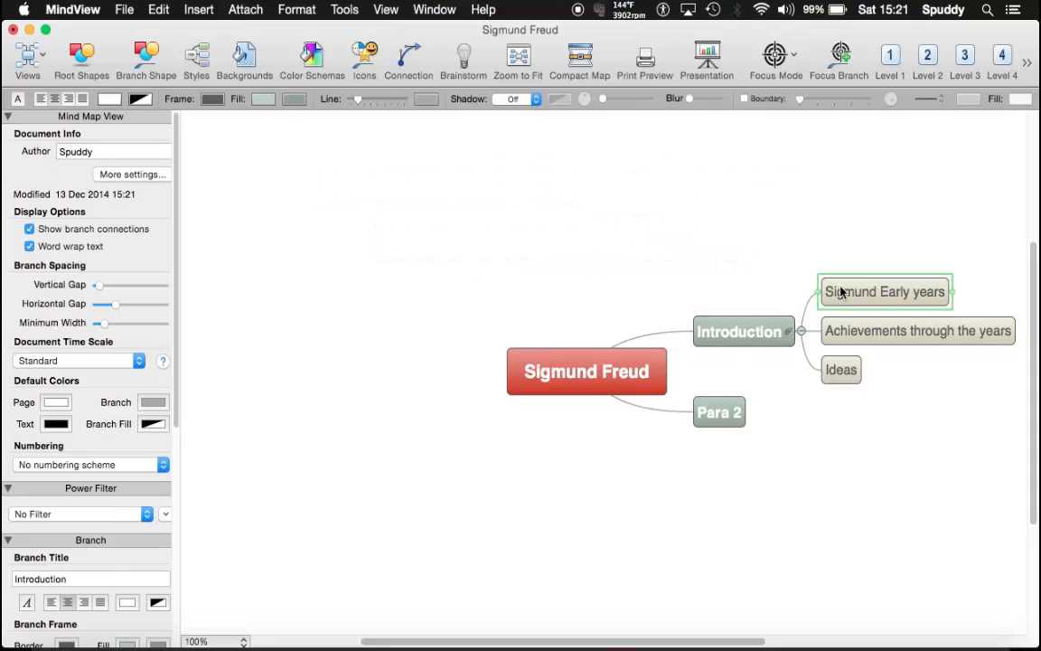
click(845, 330)
click(831, 368)
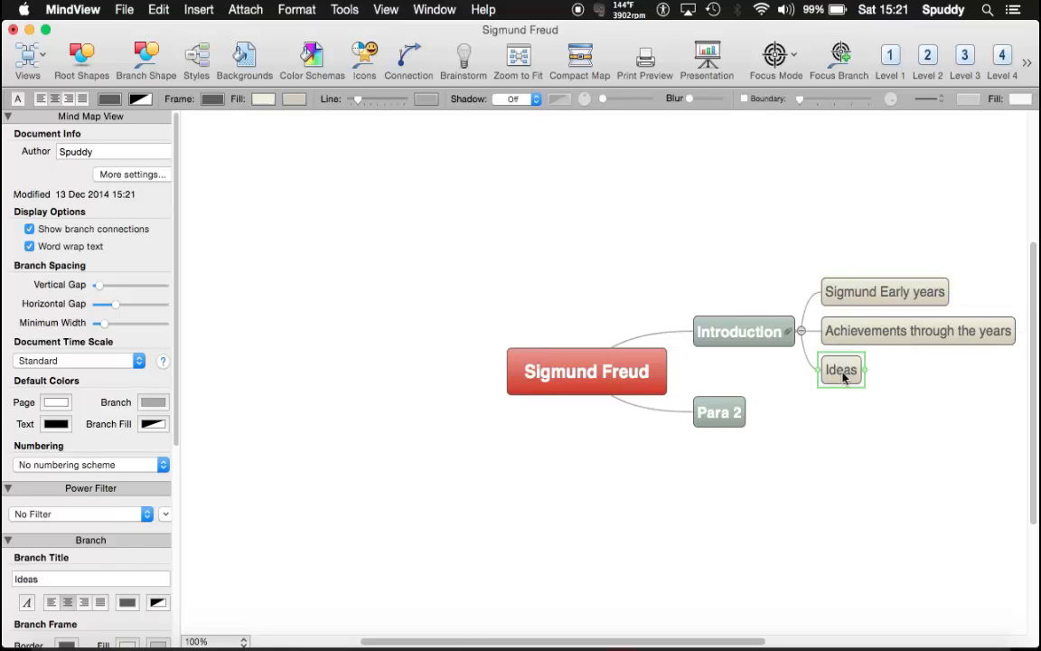
Insert a text note reading "first part" on the Sigmund Early years sub-branch, and close the note.
click(848, 296)
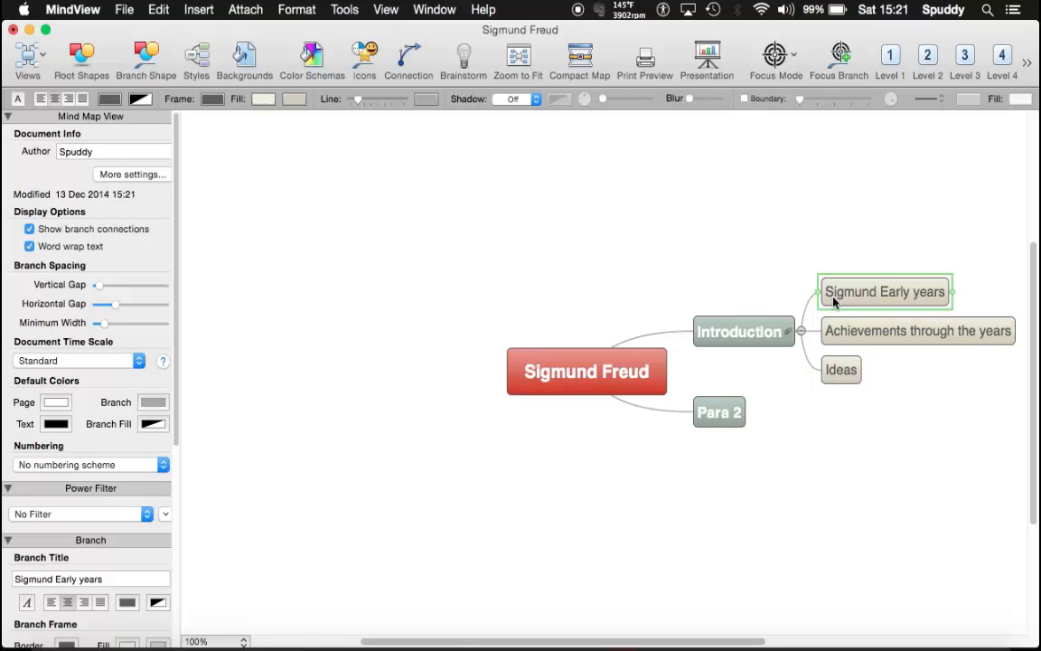
right_click(833, 302)
mouse_move(843, 311)
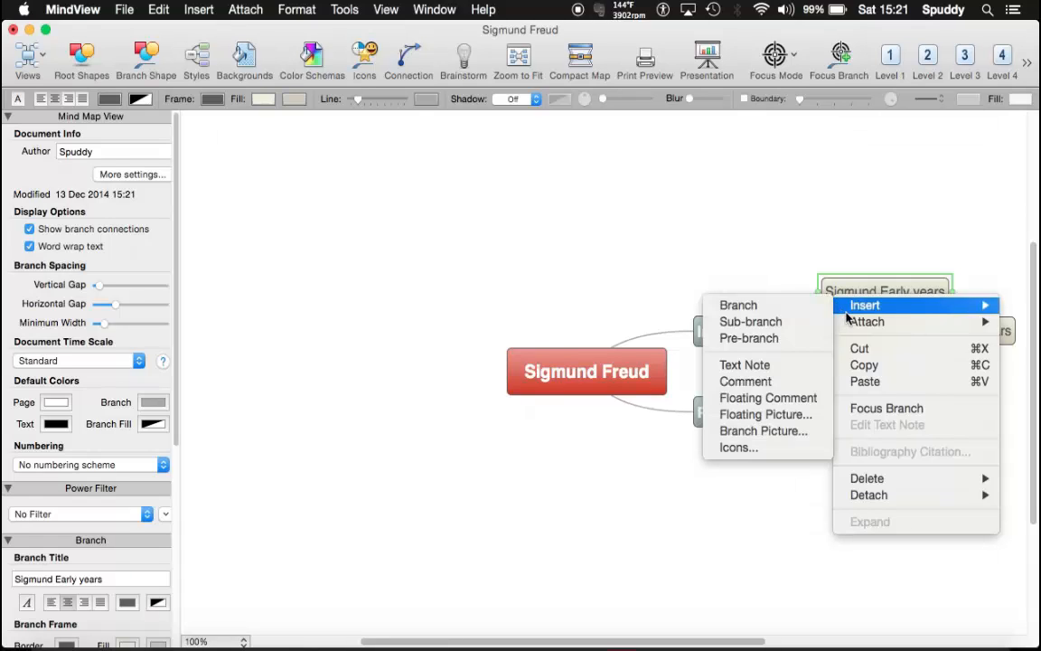
click(787, 365)
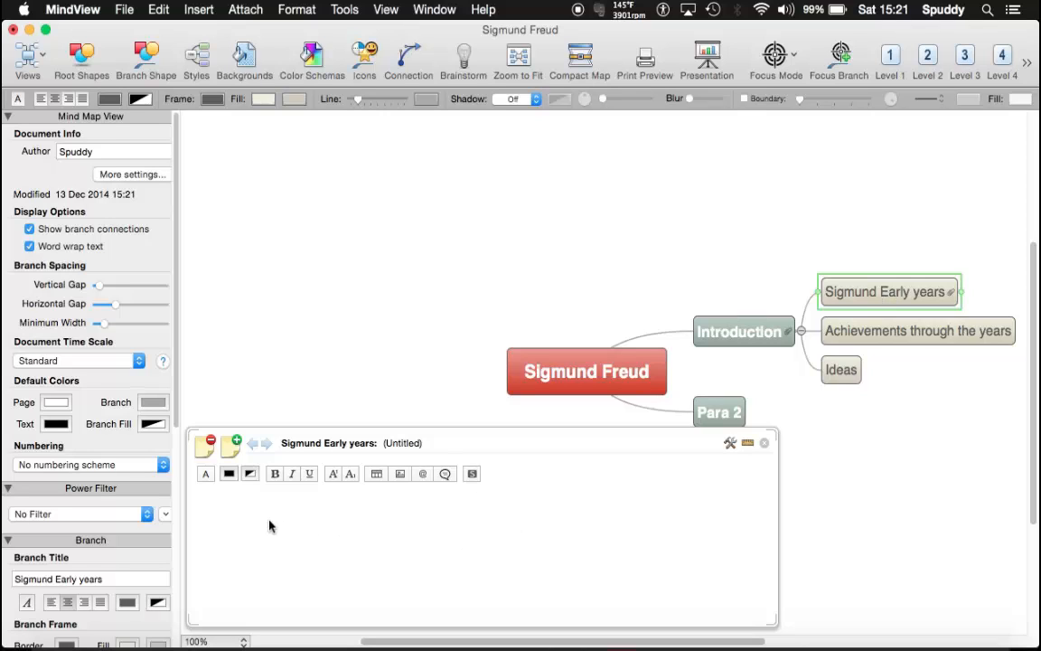
click(244, 524)
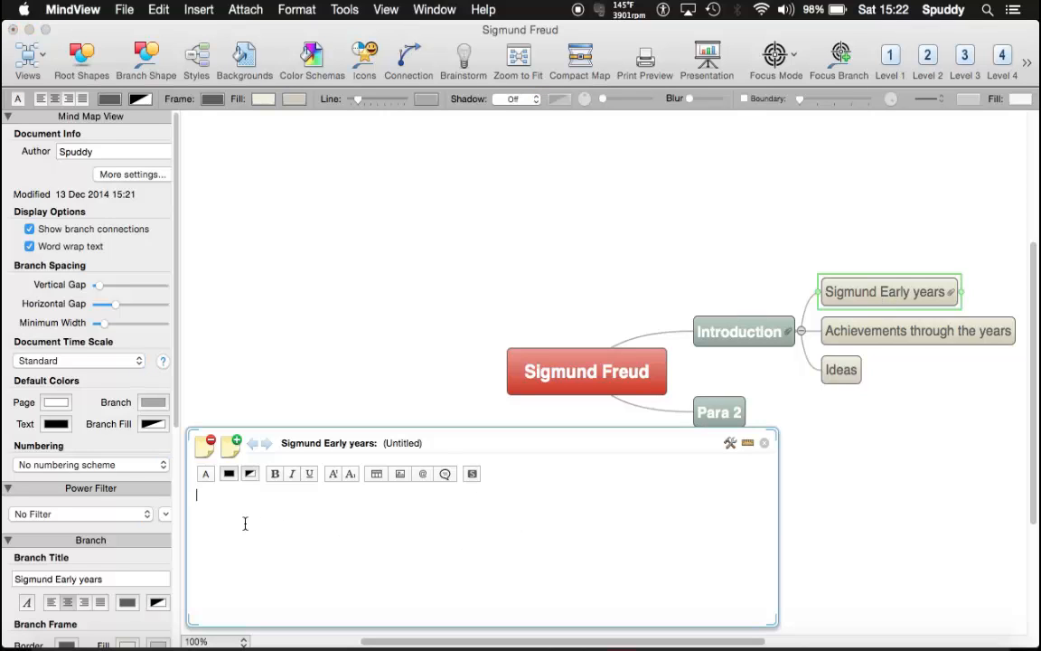
text(first part)
click(765, 444)
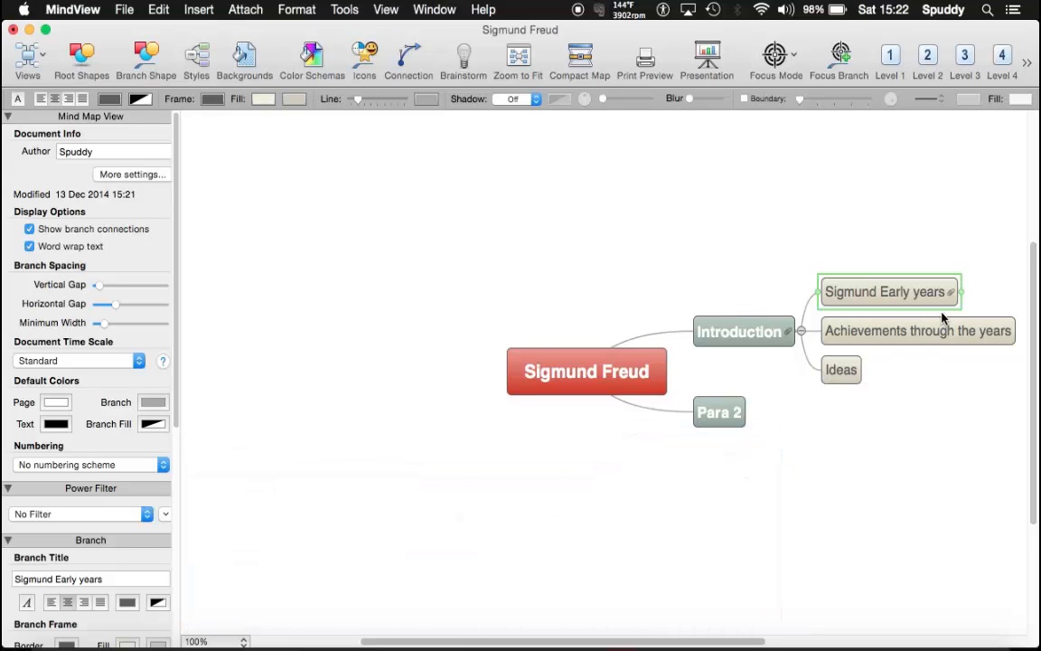
Reopen the Sigmund Early years note from its branch to review it, and select the Achievements through the years branch.
mouse_move(954, 295)
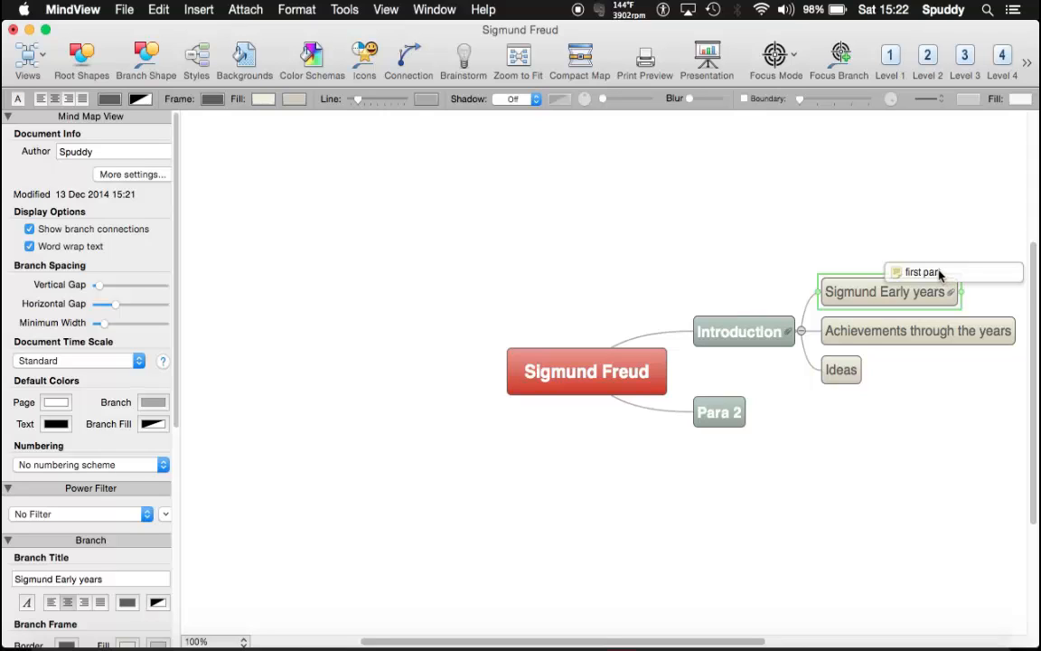
click(940, 273)
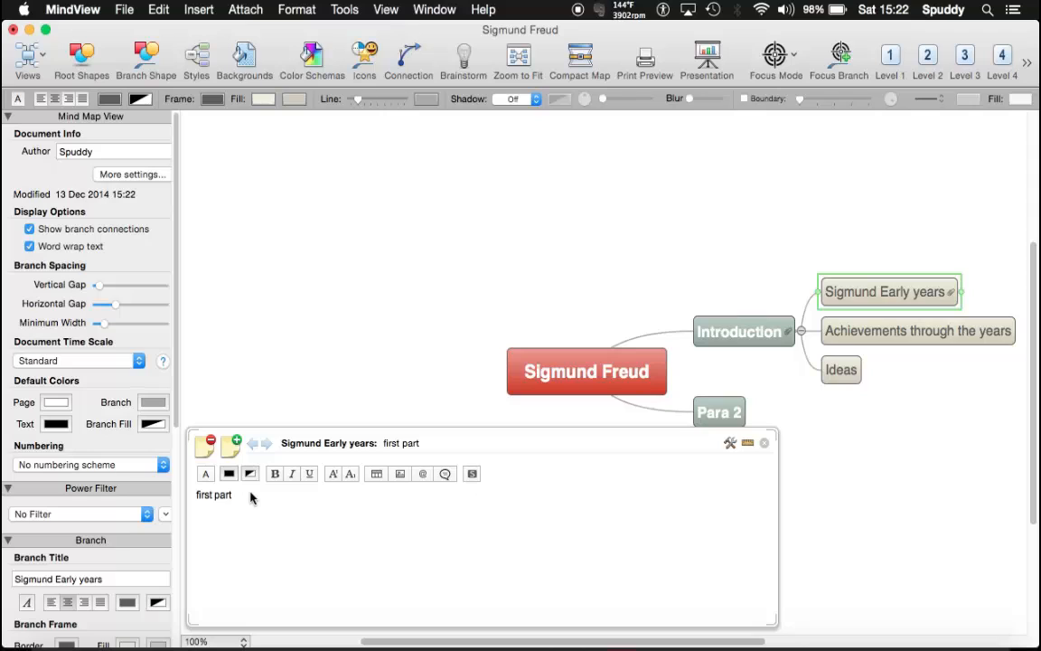
click(764, 444)
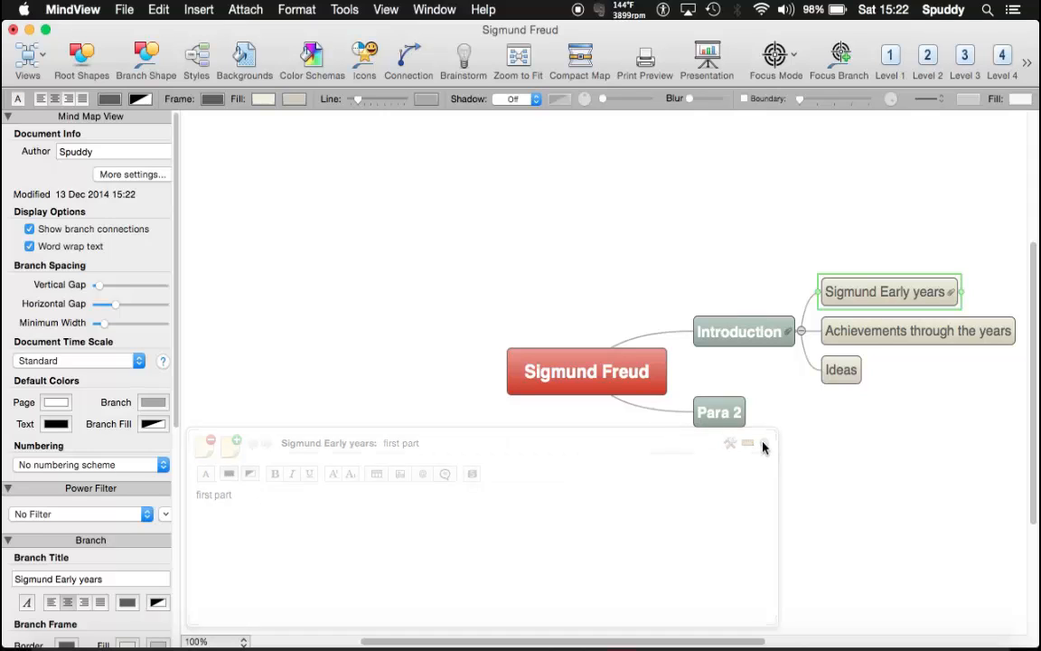
click(902, 336)
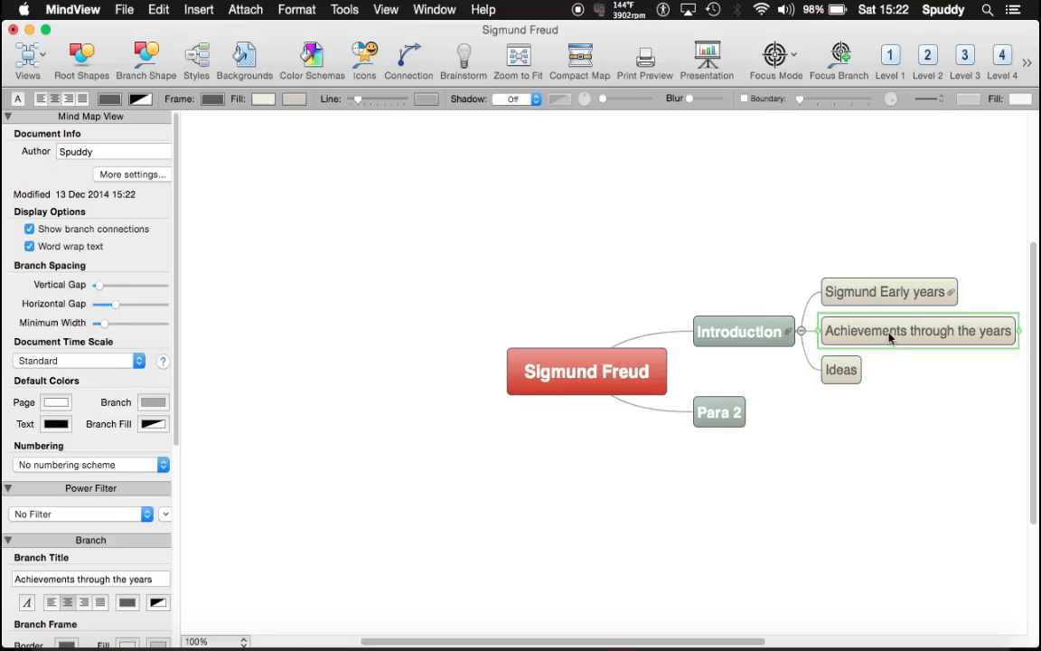
Add a text note to the Achievements through the years branch containing the Vienna medical School quotation copied from Word's Document1.
click(1029, 64)
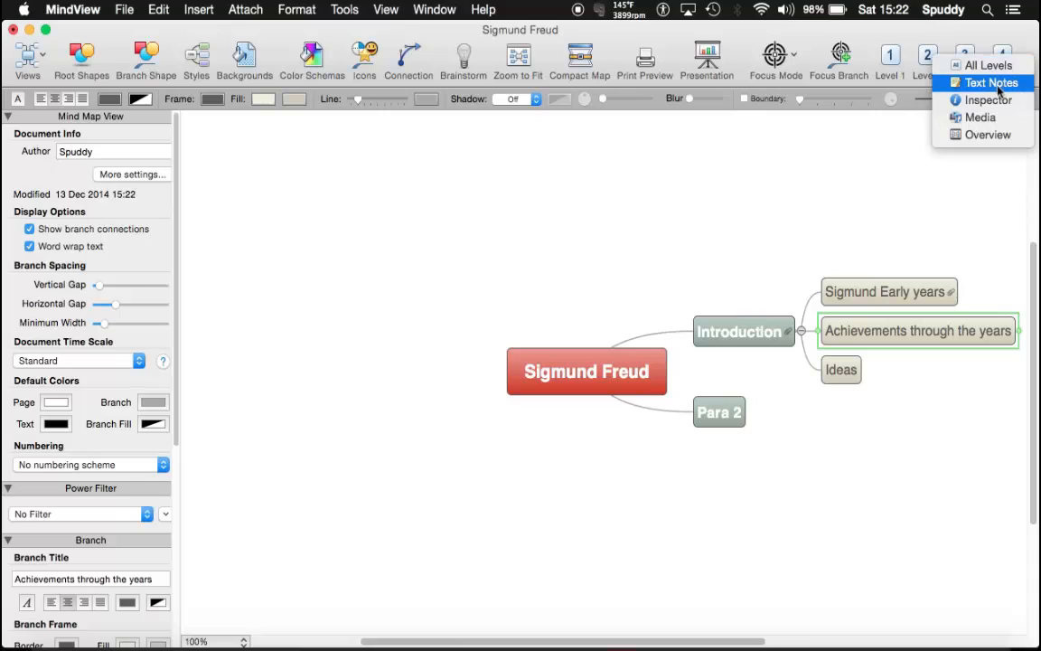
click(940, 84)
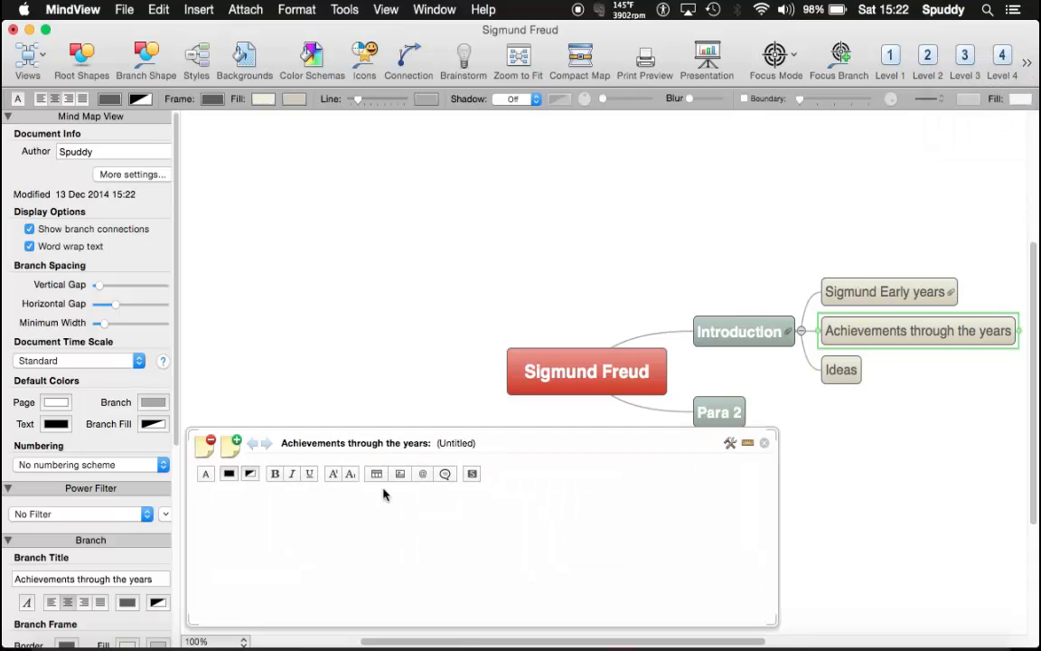
click(237, 515)
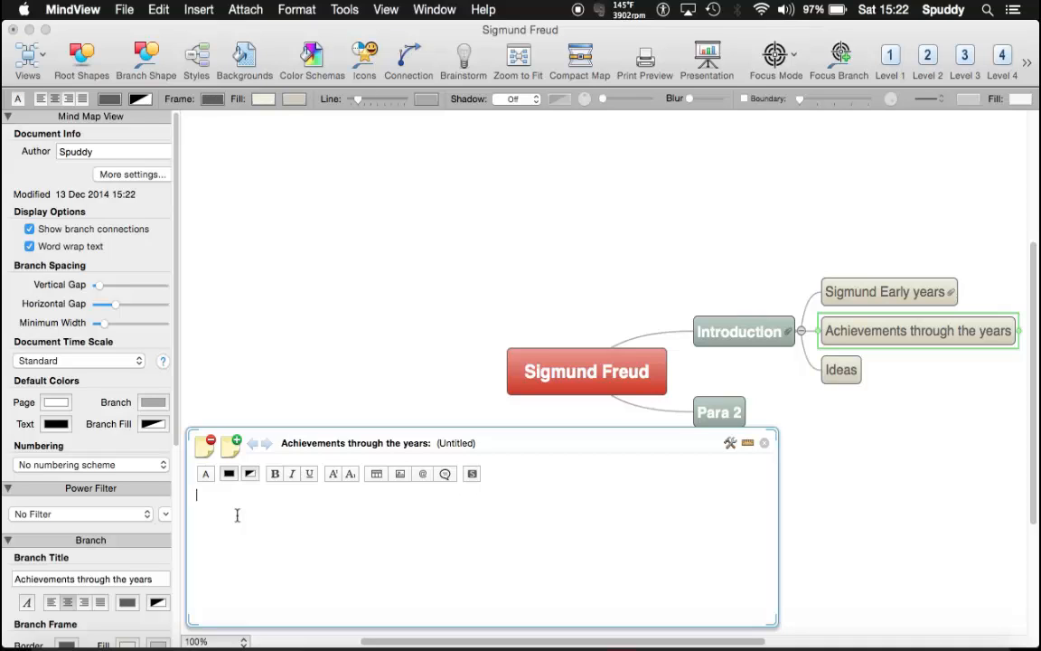
click(949, 623)
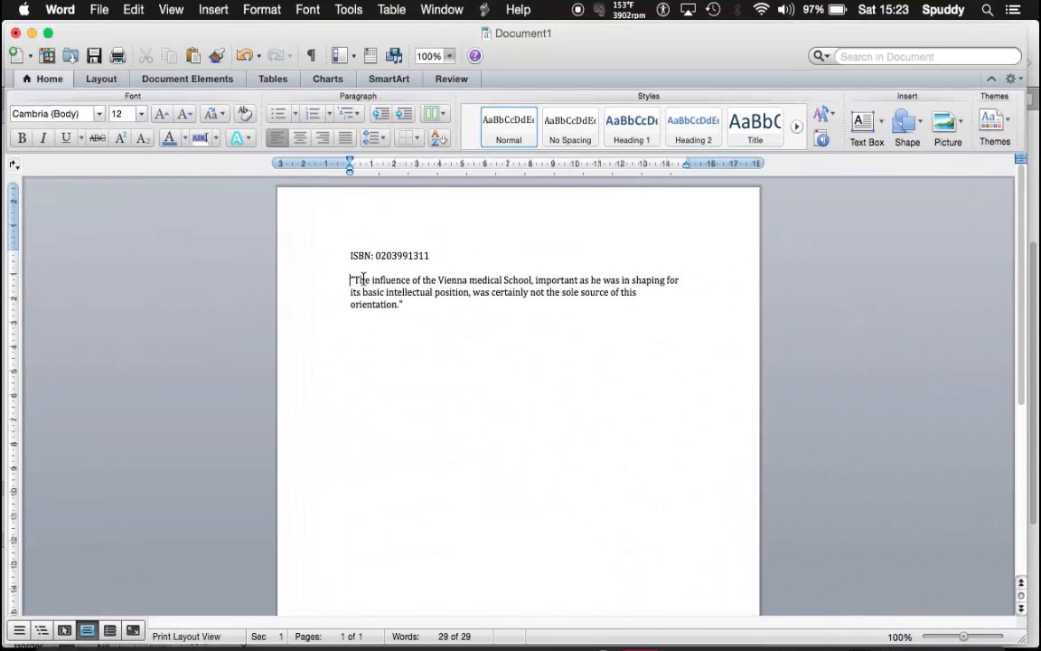
triple_click(362, 280)
key(super+c)
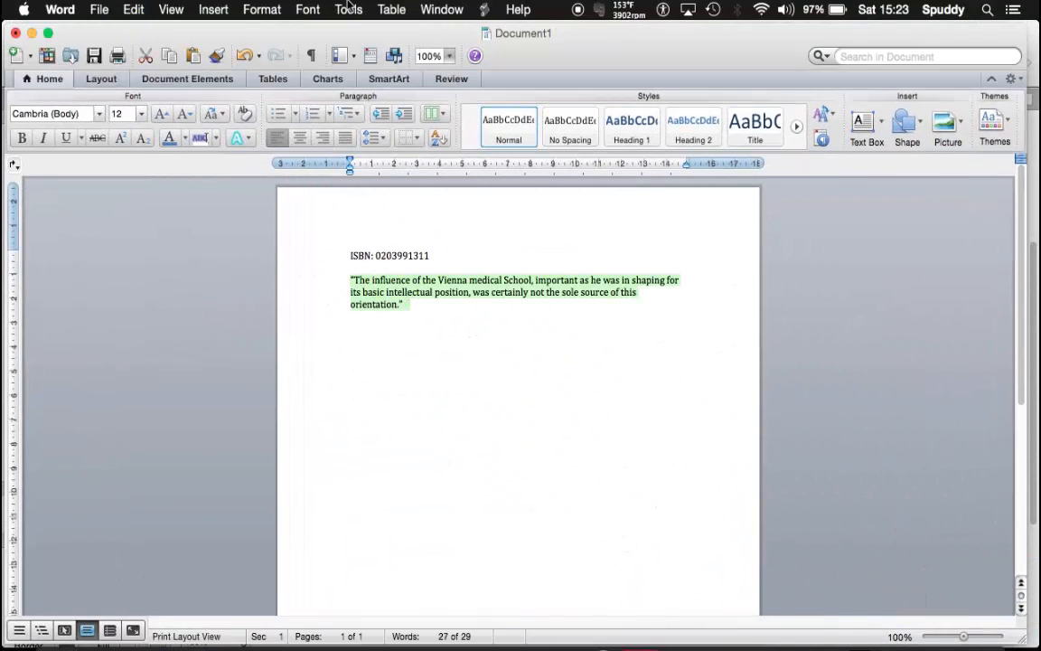
click(32, 32)
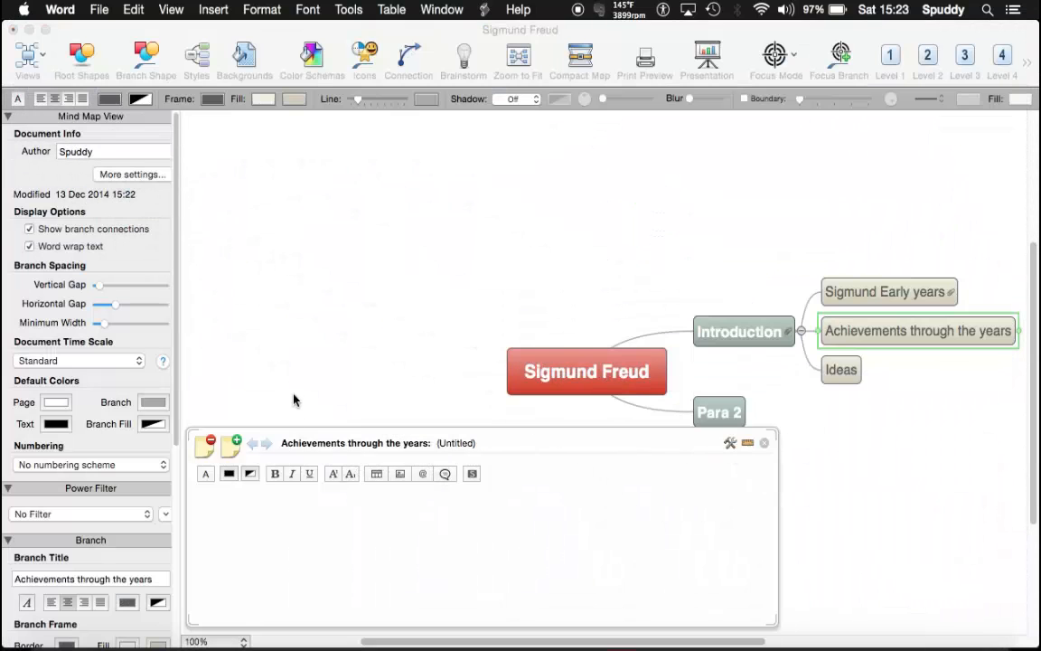
click(238, 516)
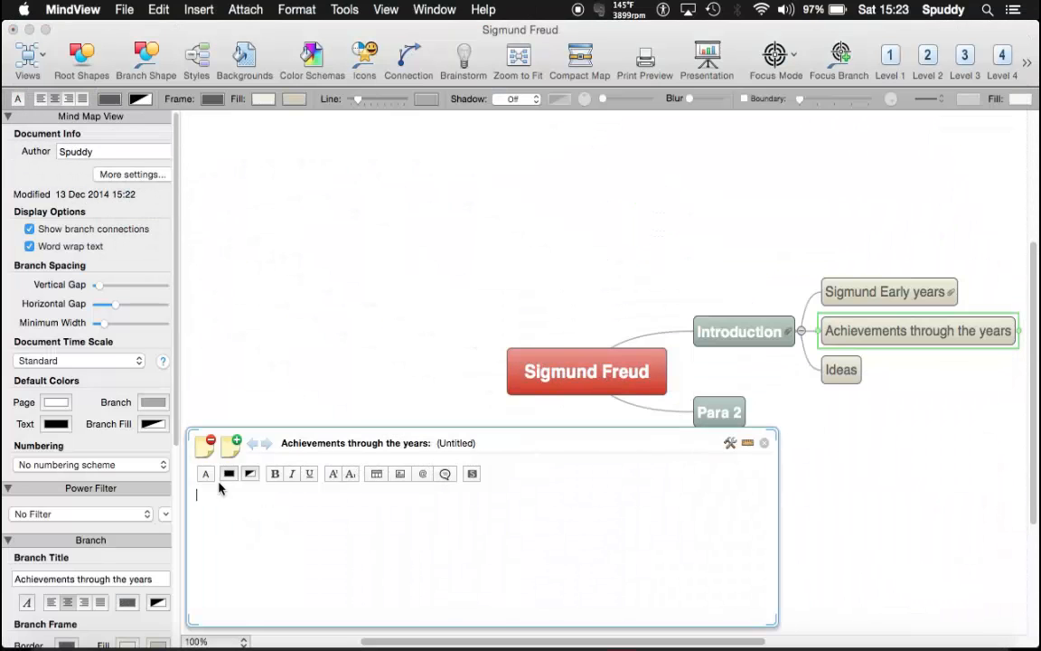
key(super+v)
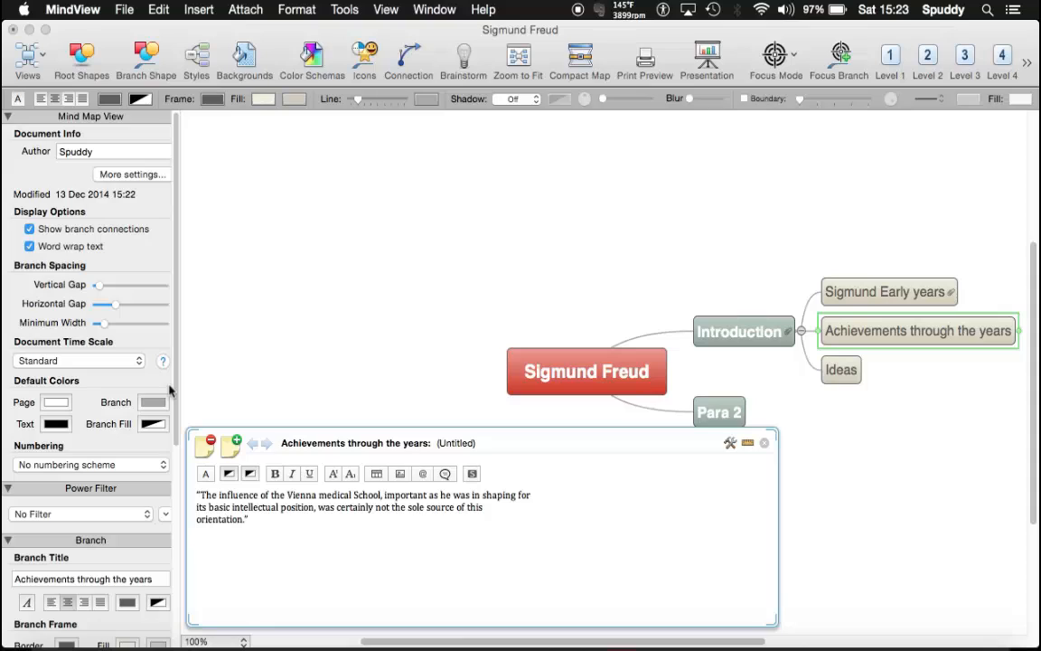
click(256, 522)
Copy only the ISBN digits from Document1 in Word and return to the end of the quotation in the MindView note.
mouse_move(685, 644)
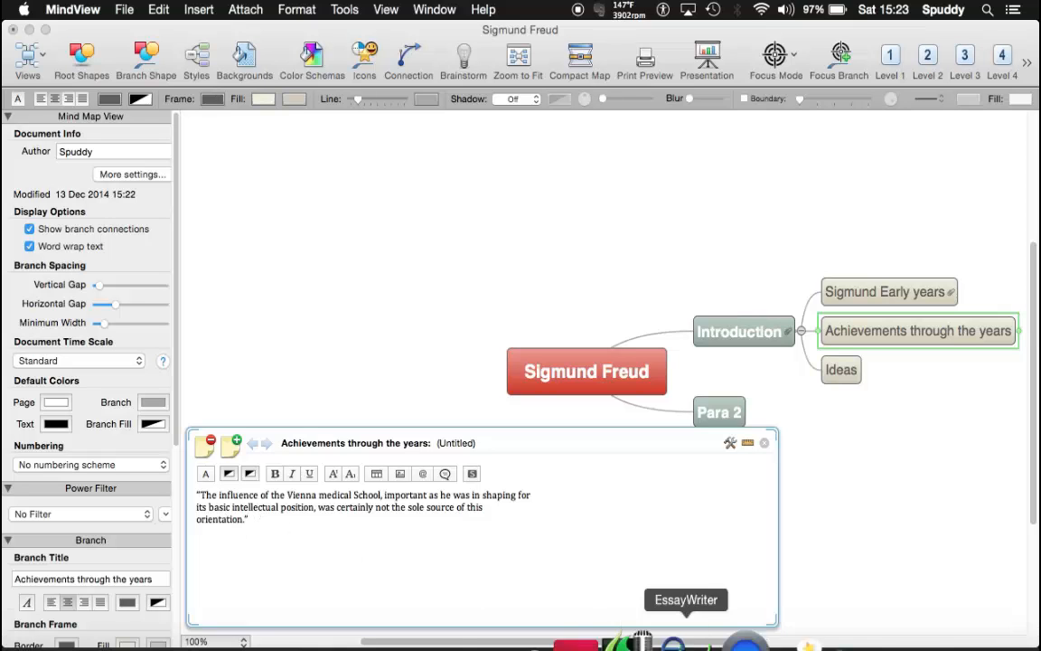
click(957, 640)
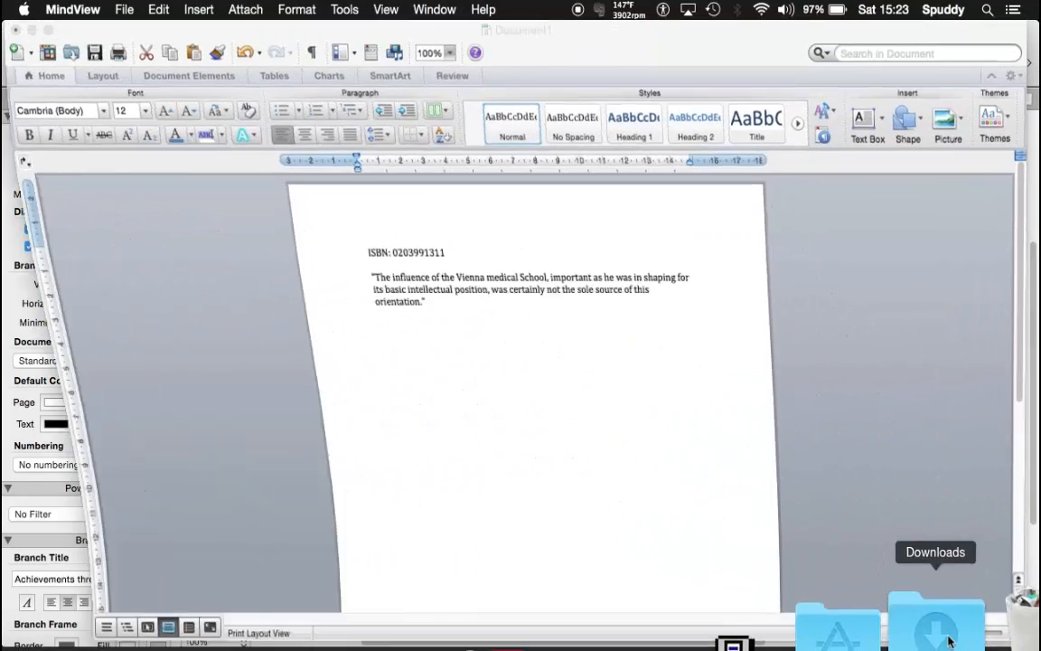
click(436, 256)
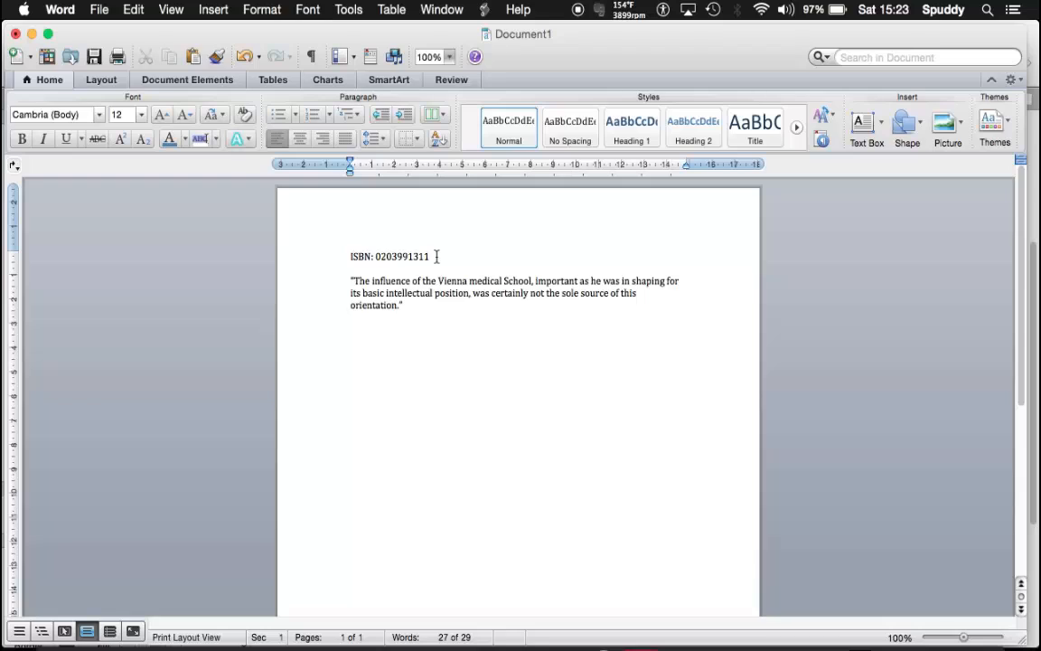
drag(437, 256, 374, 254)
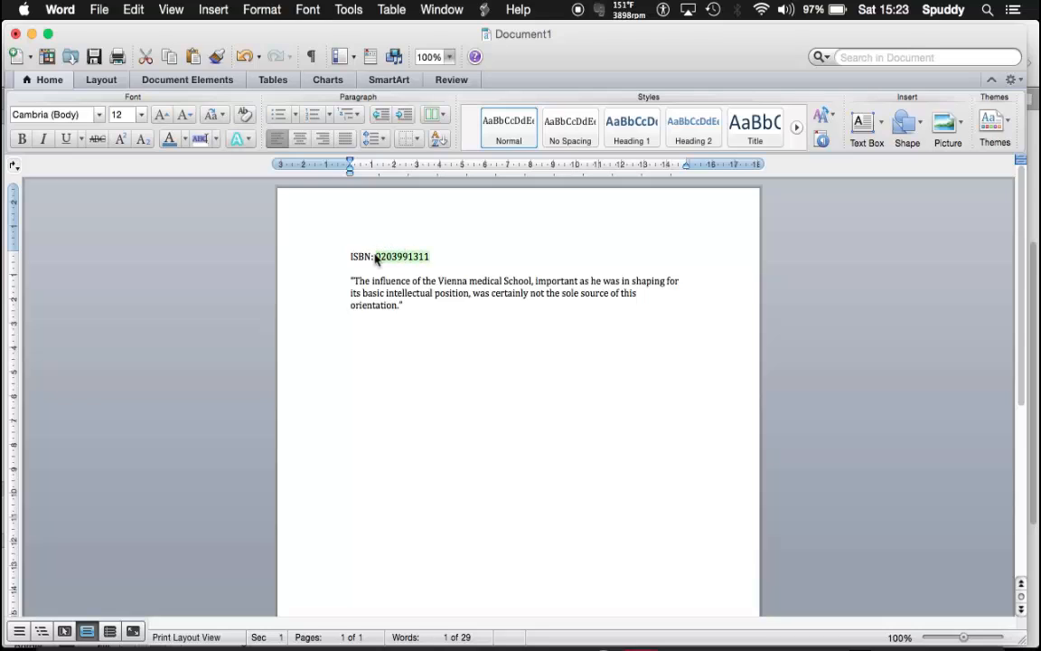
key(super+c)
click(32, 34)
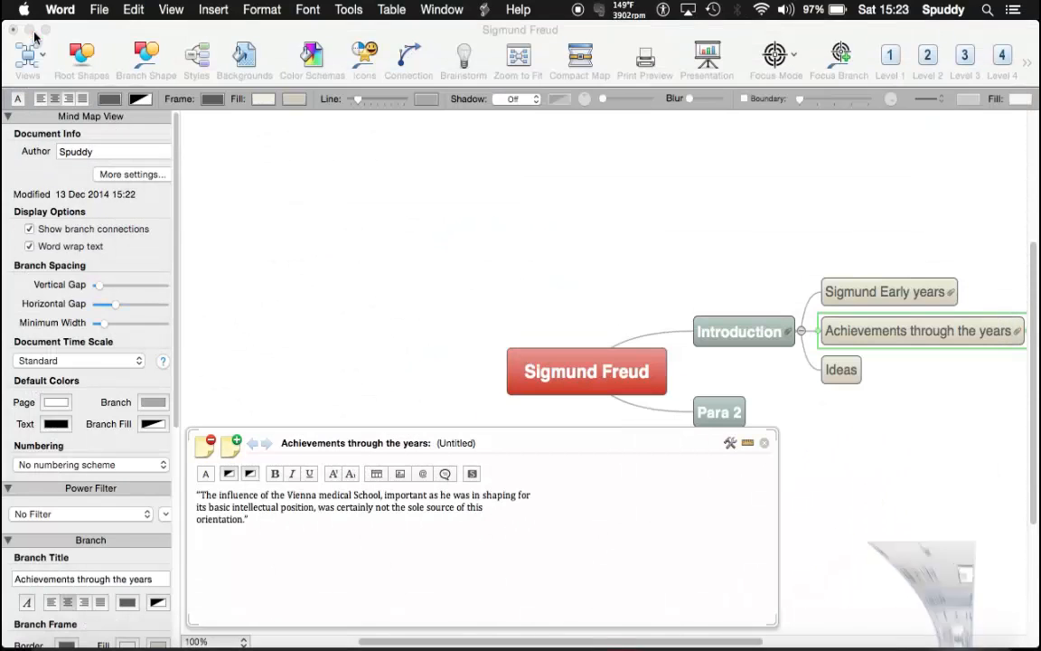
click(253, 520)
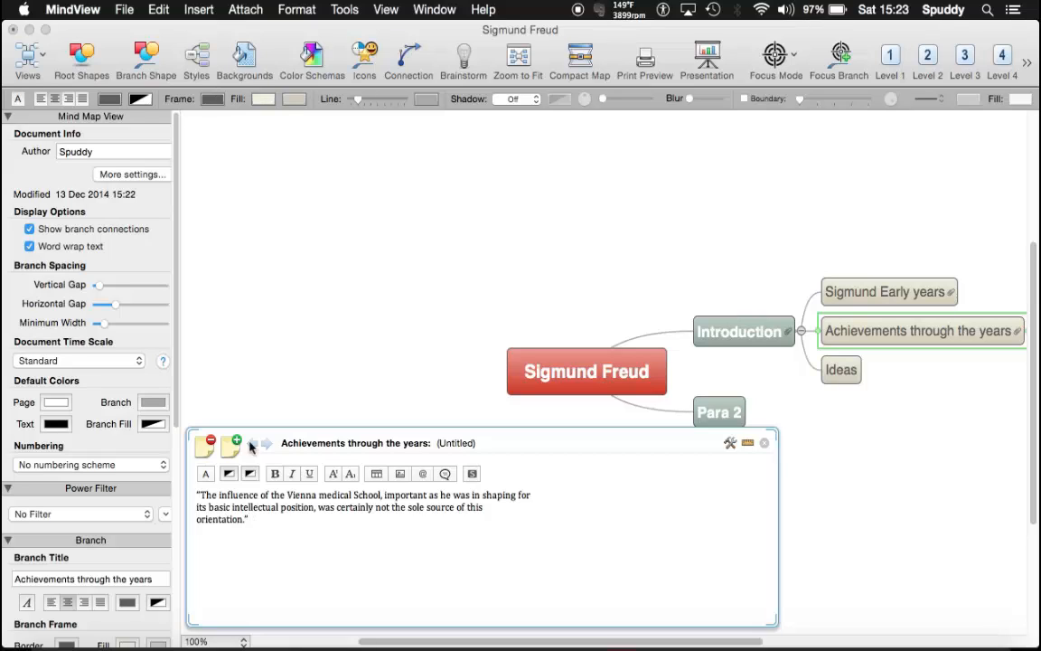
click(200, 11)
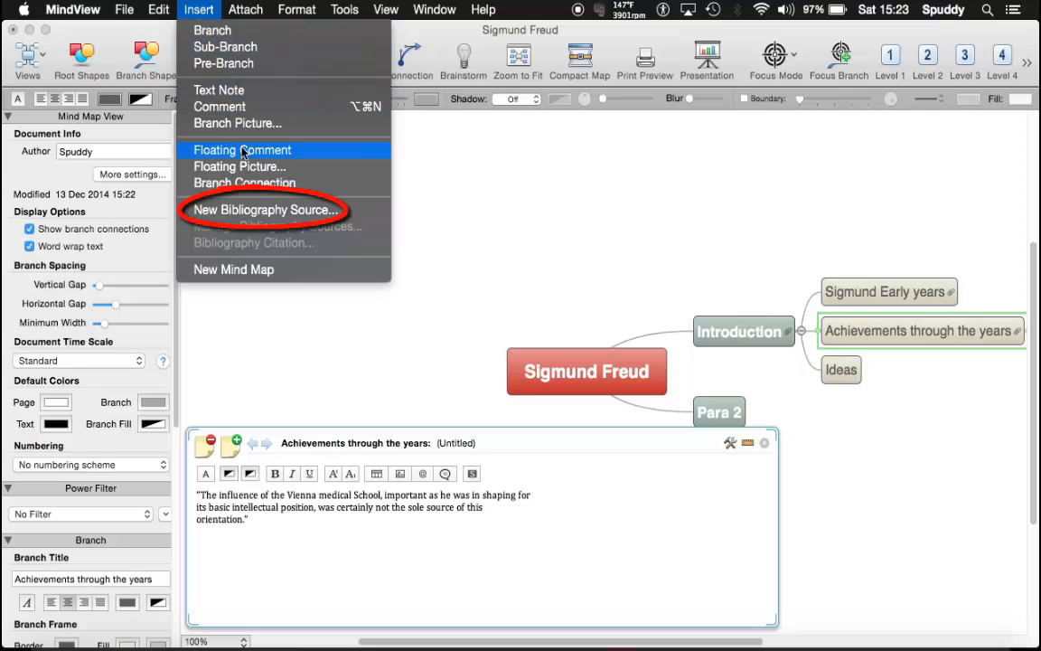
click(257, 209)
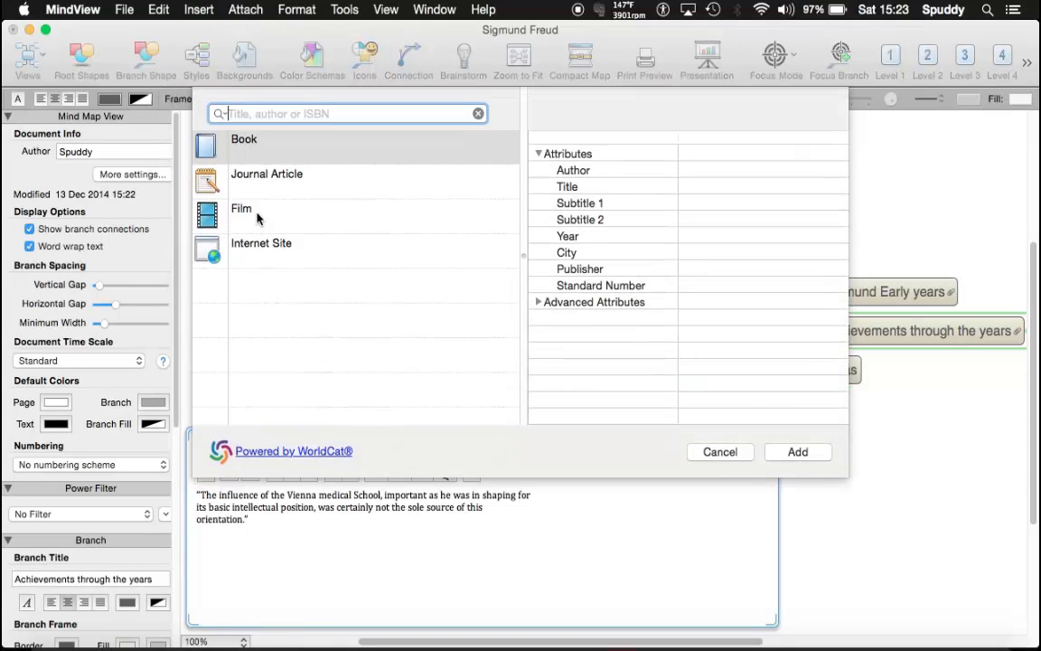
click(230, 143)
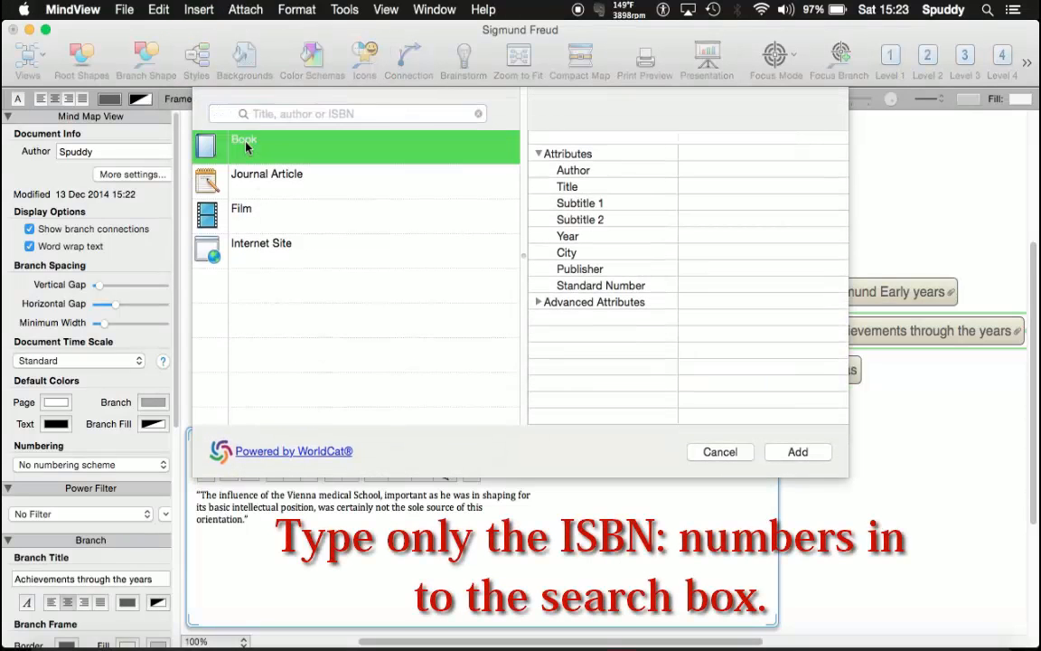
click(277, 114)
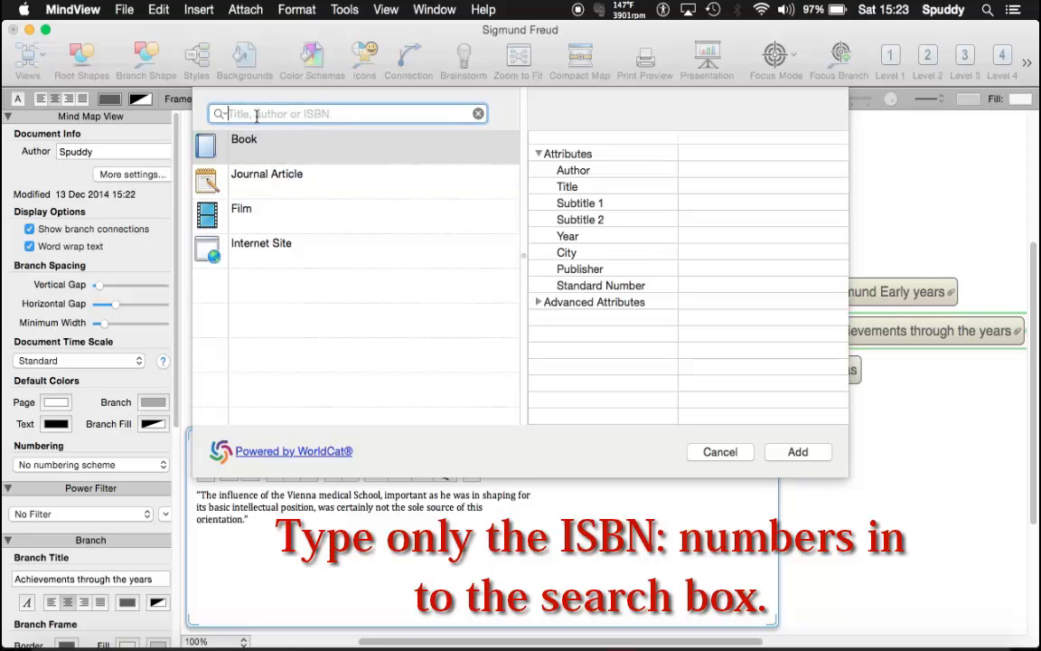
key(super+v)
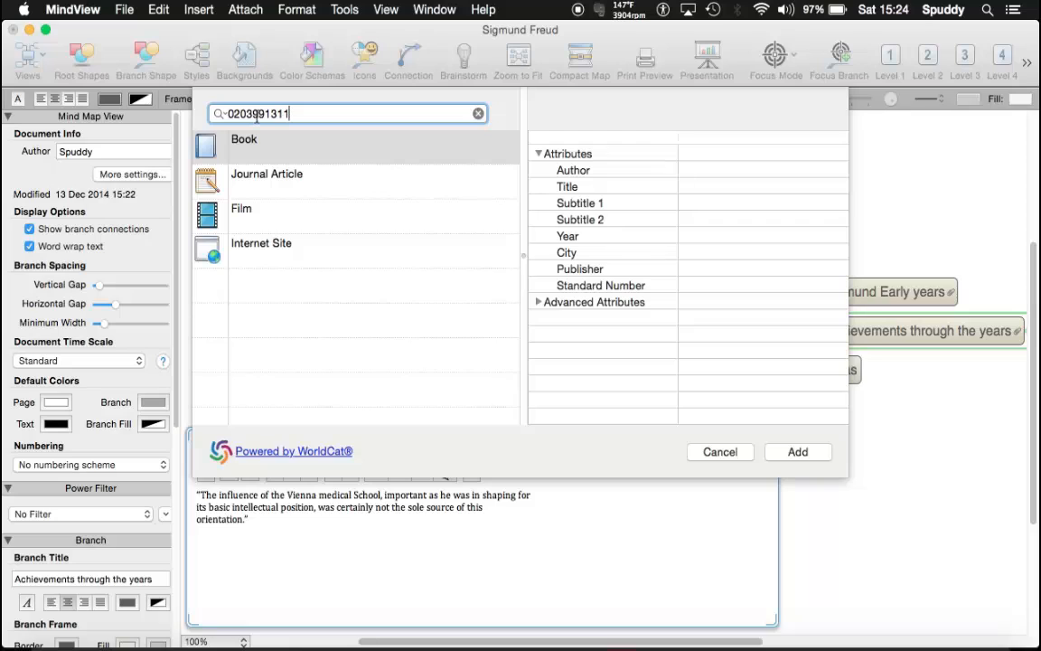
key(Return)
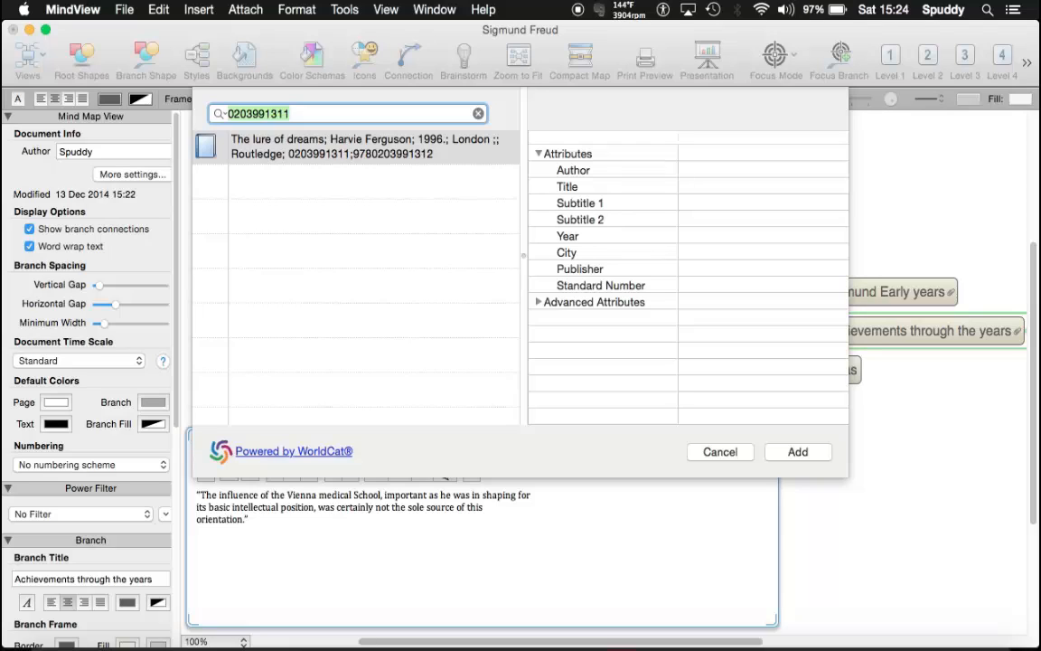
click(335, 153)
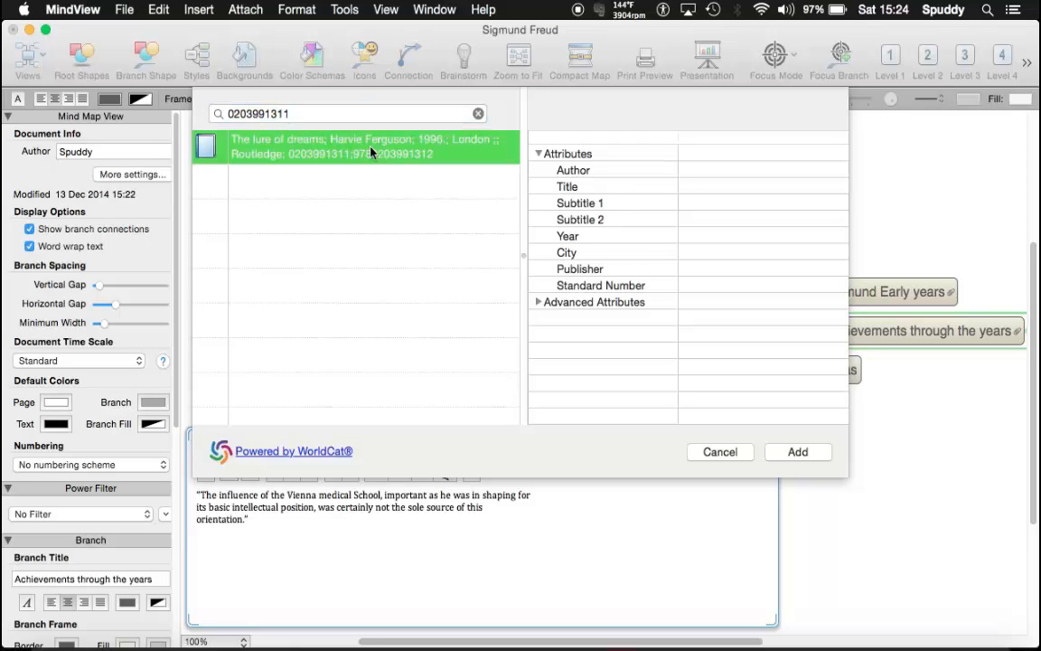
click(797, 451)
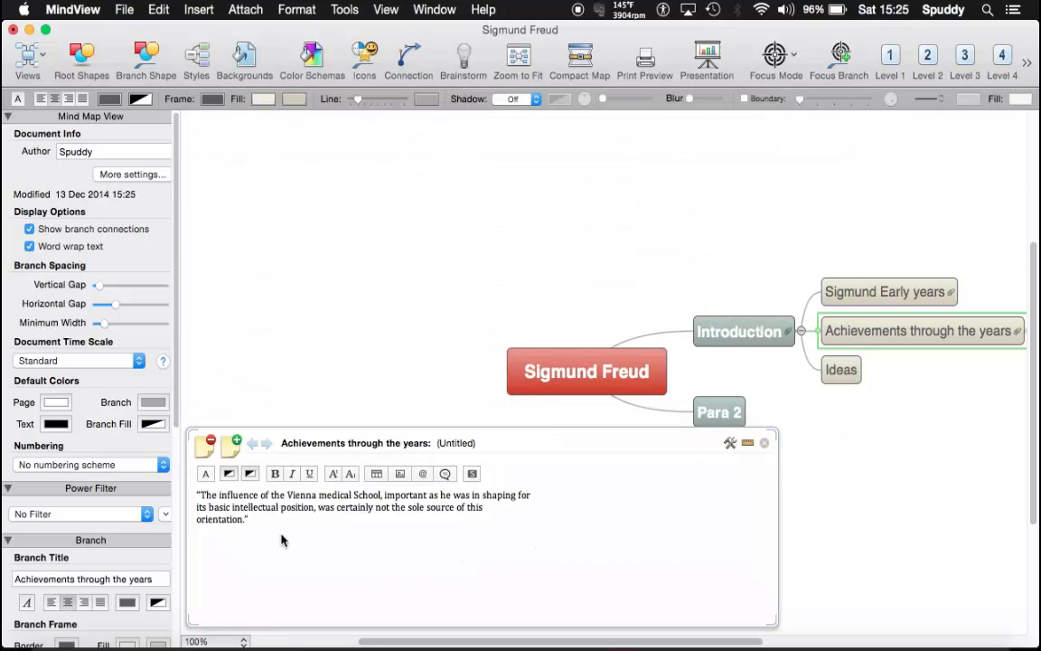
Insert a citation of "The lure of dreams" with page number 67 at the end of the quotation in the note.
click(255, 520)
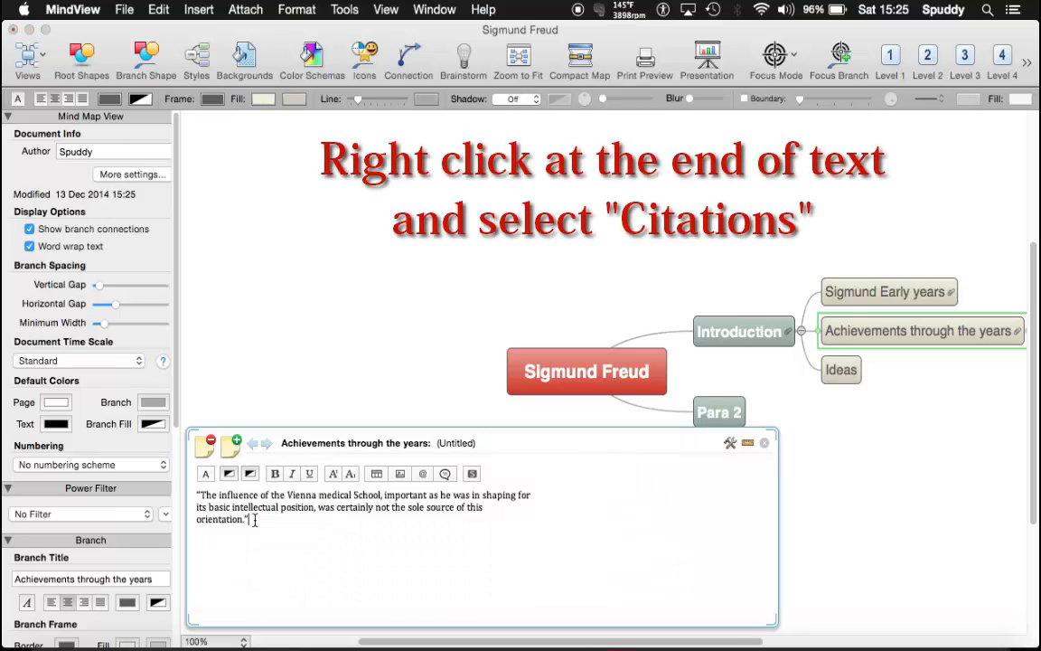
right_click(255, 520)
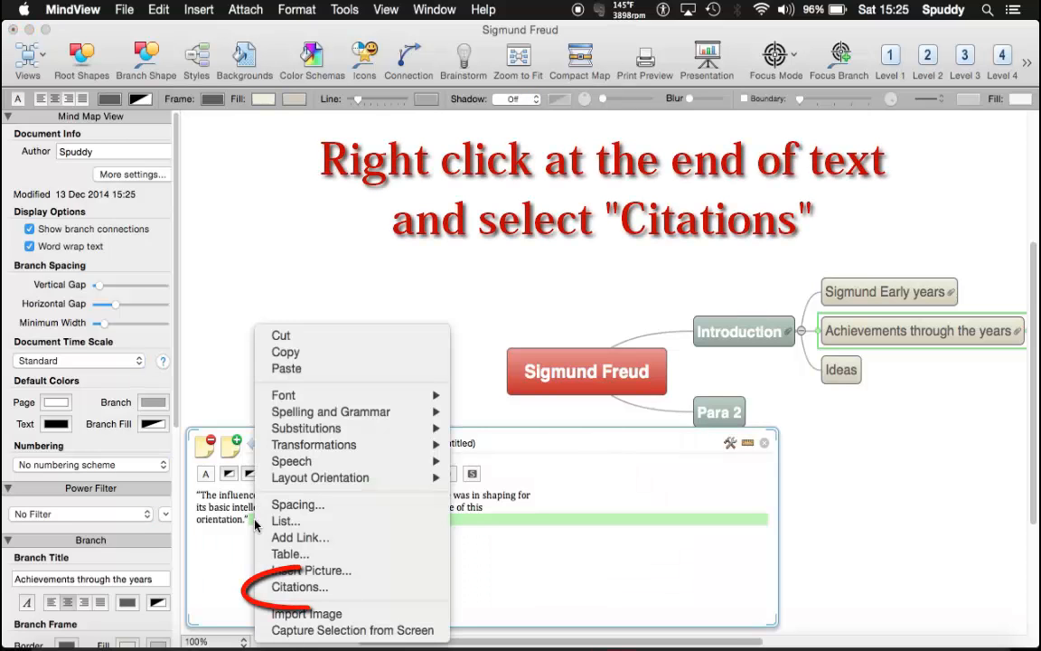
click(299, 587)
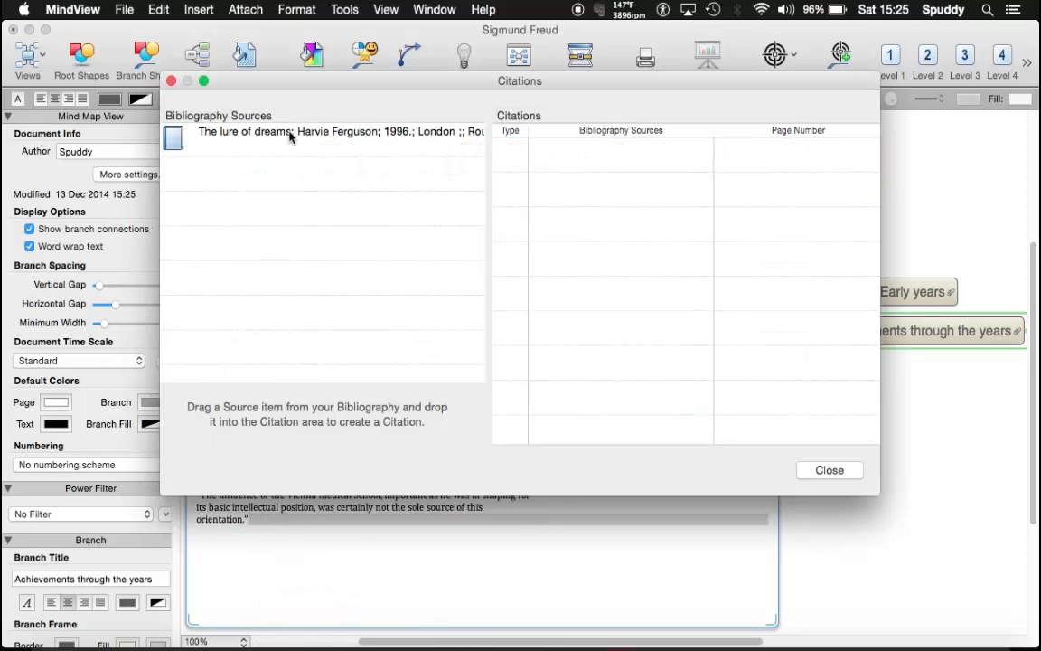
drag(290, 136, 653, 161)
click(791, 153)
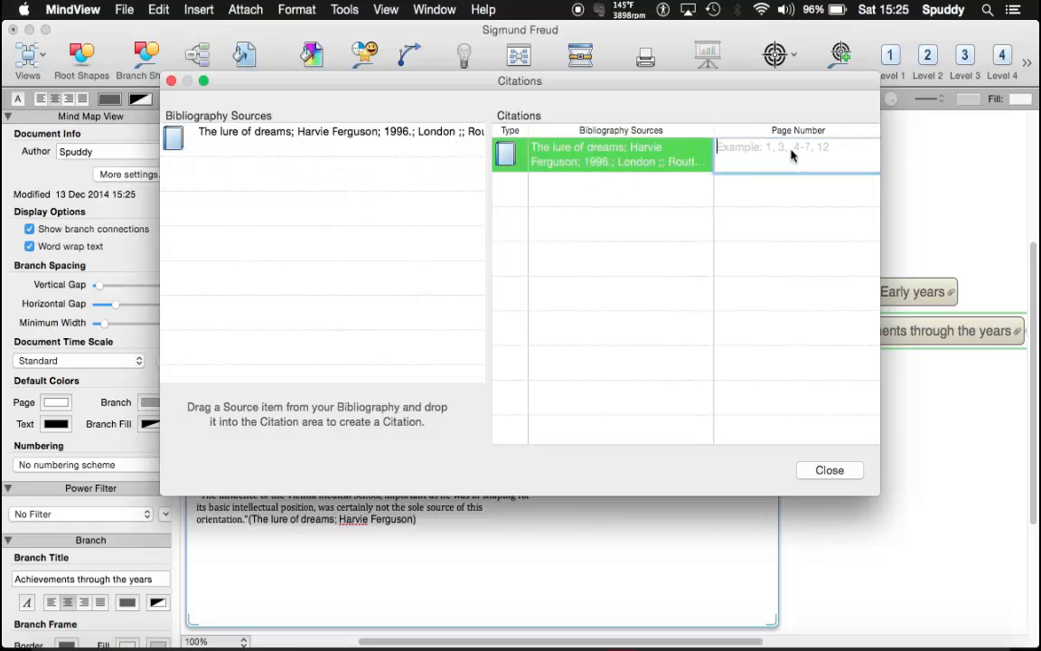
text(67)
key(Return)
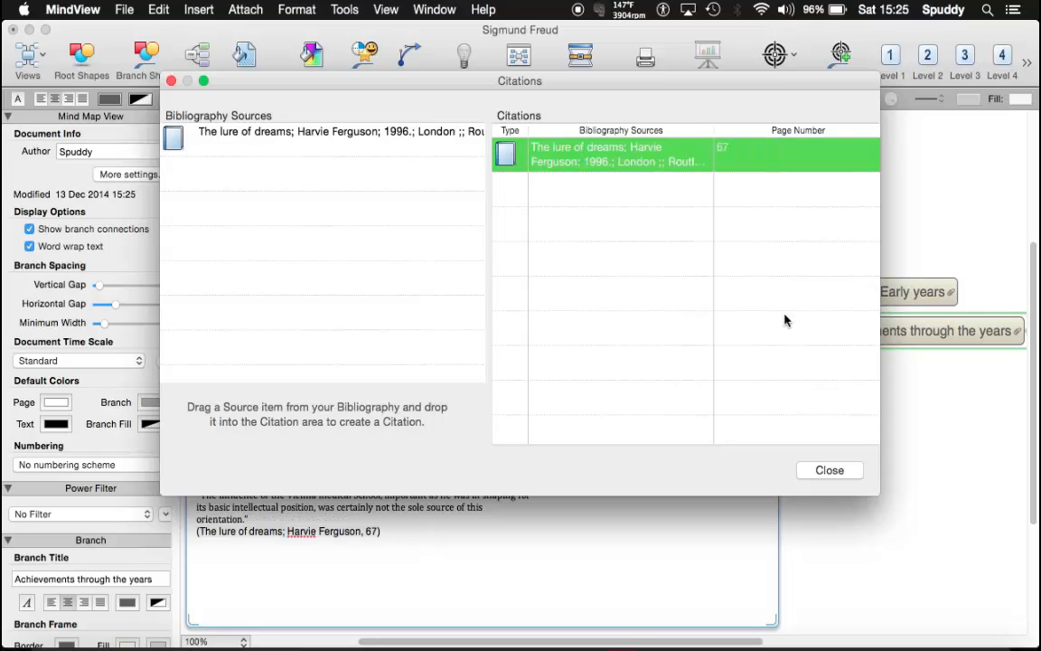
click(830, 471)
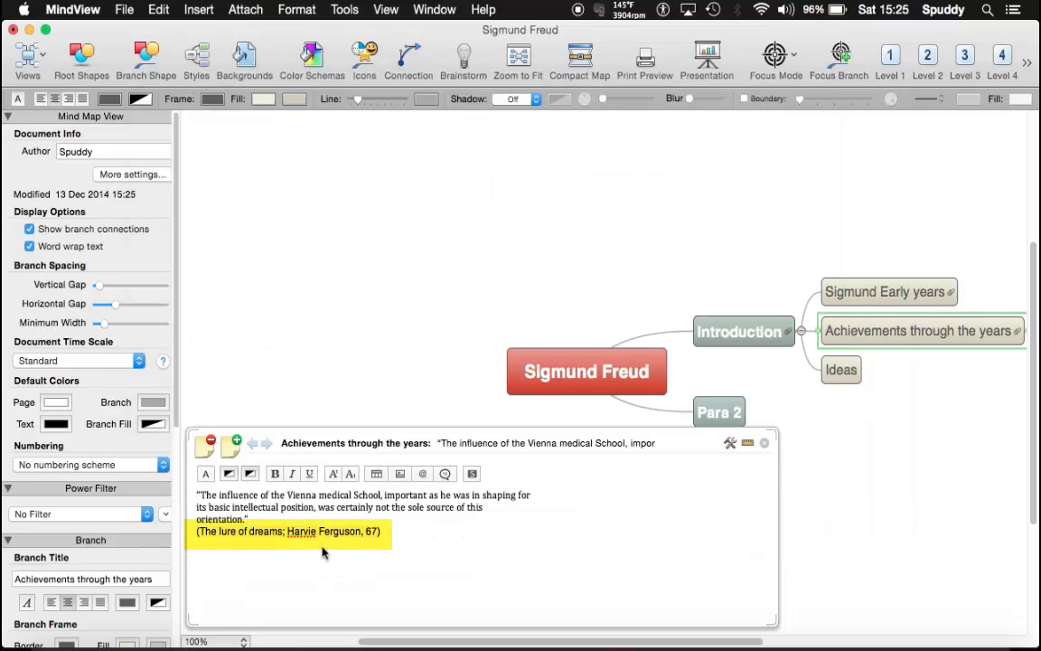
Close the note, reopen it from the Achievements through the years branch to check the quotation and citation, and close it again.
click(402, 533)
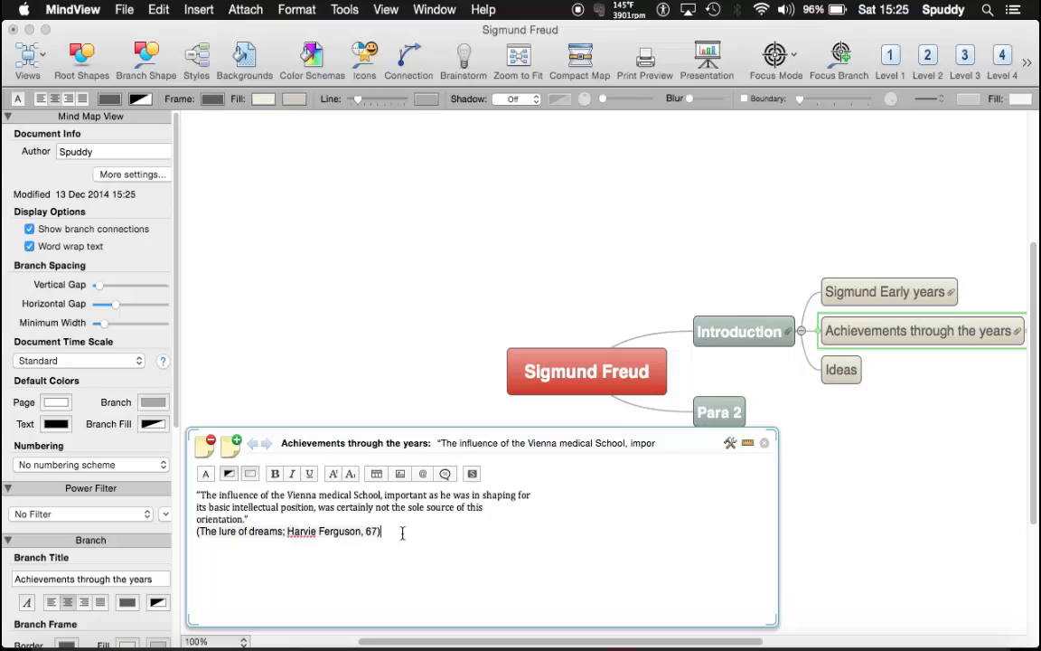
click(764, 443)
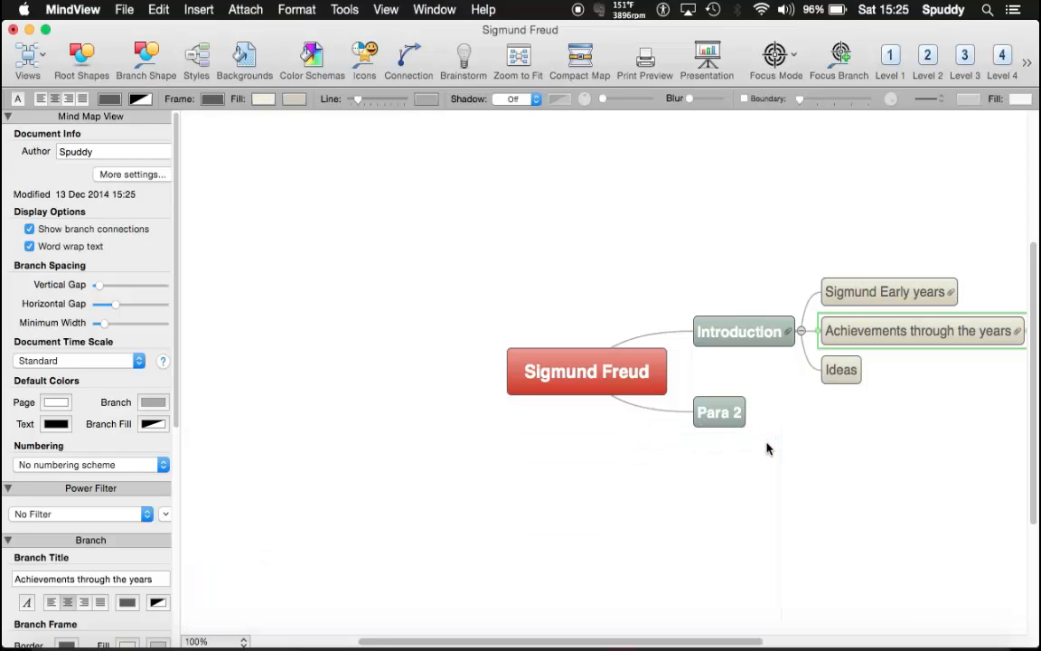
mouse_move(1018, 333)
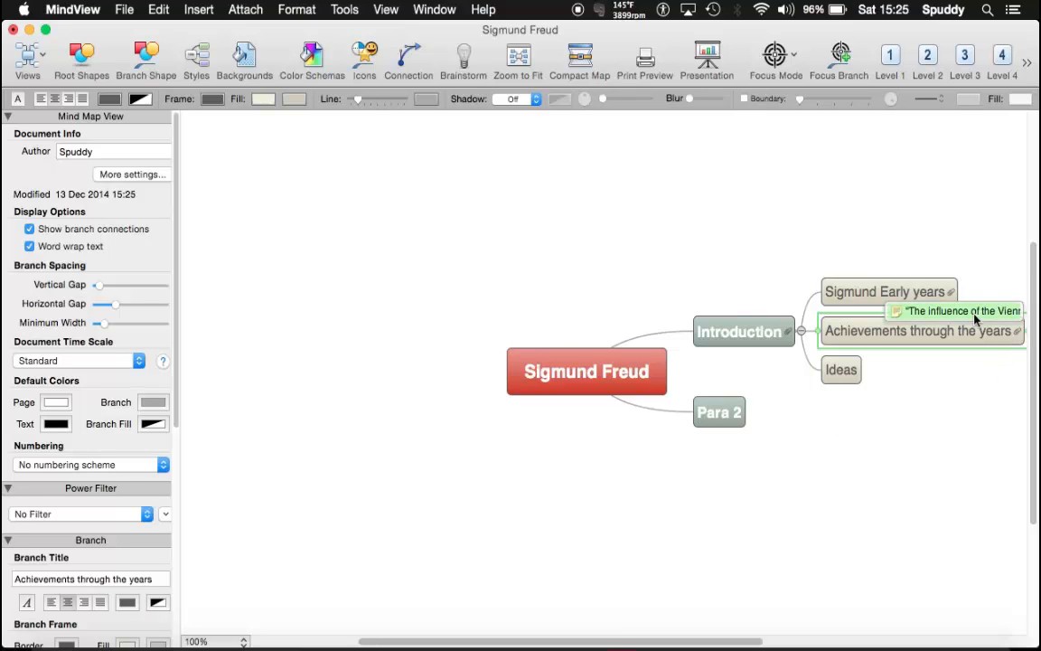
click(976, 318)
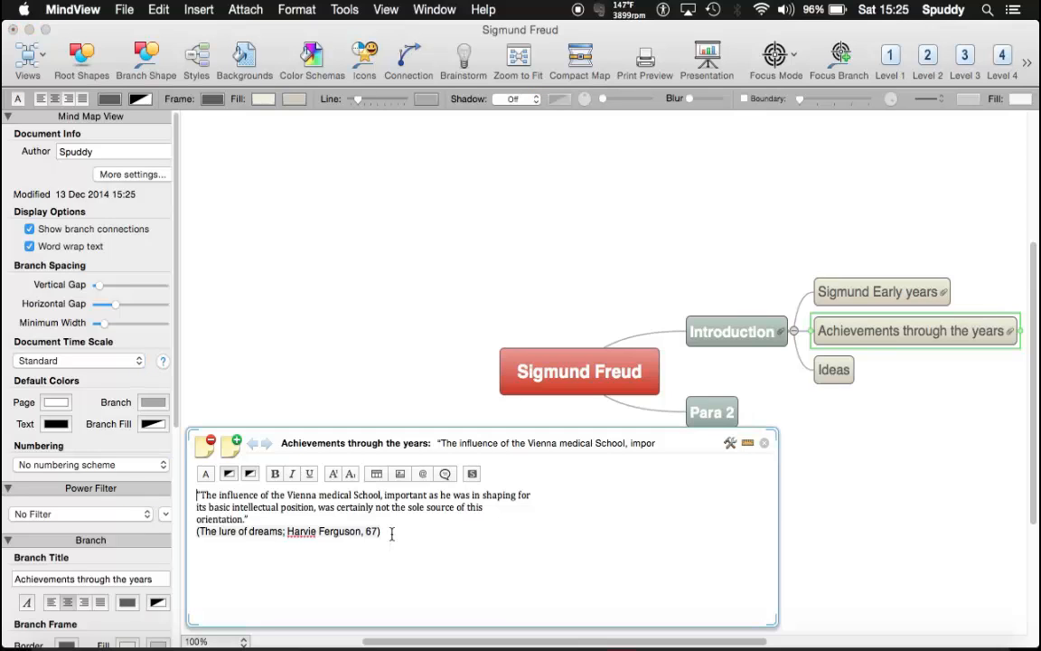
click(766, 445)
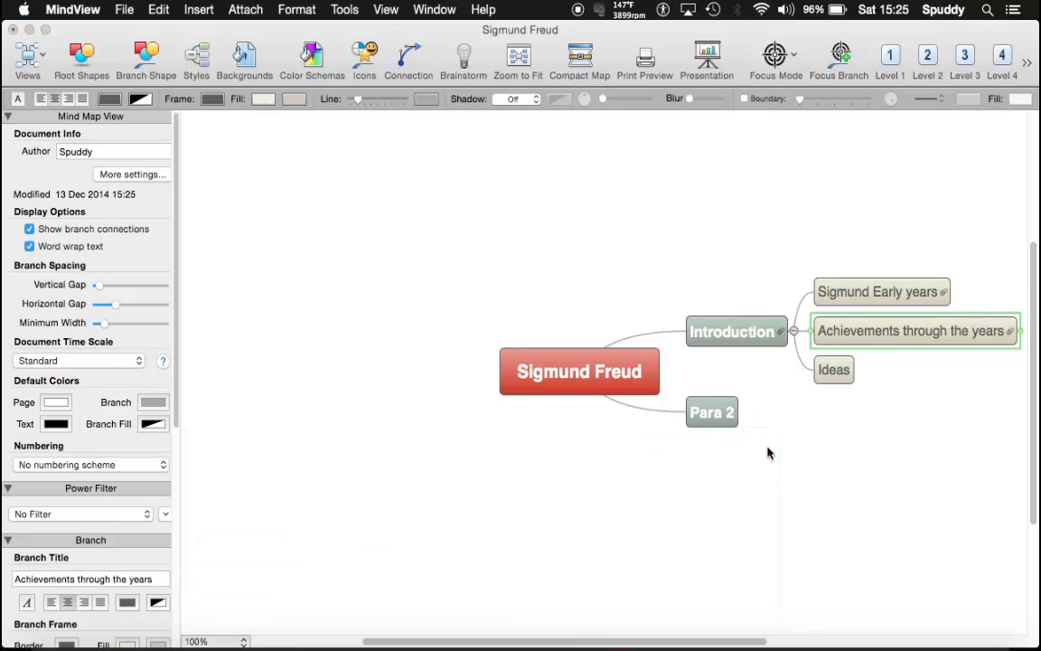
click(868, 298)
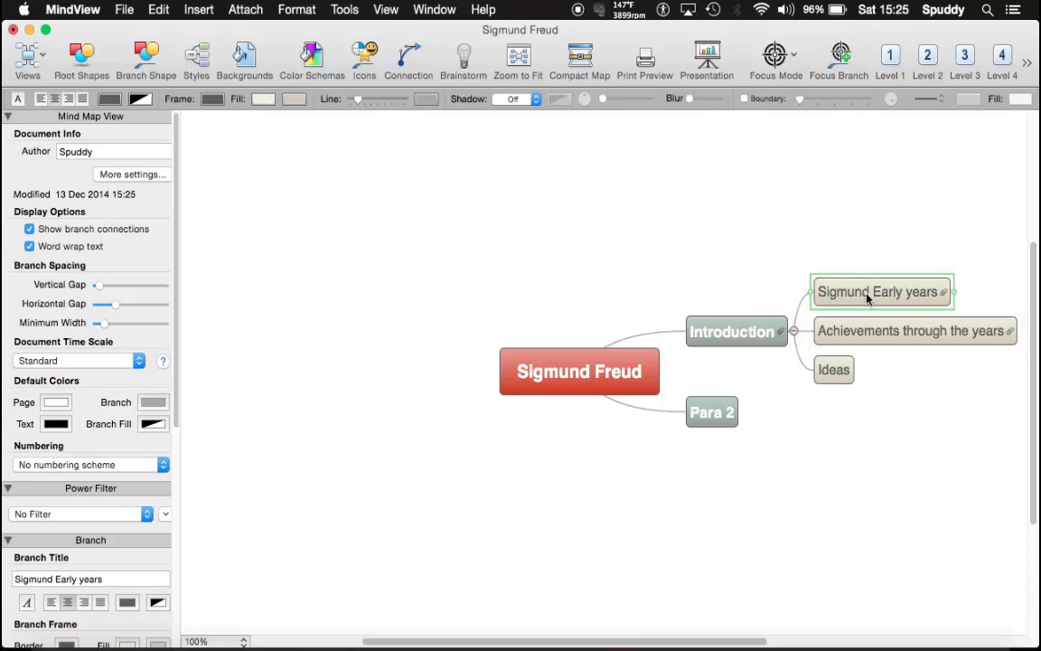
click(876, 332)
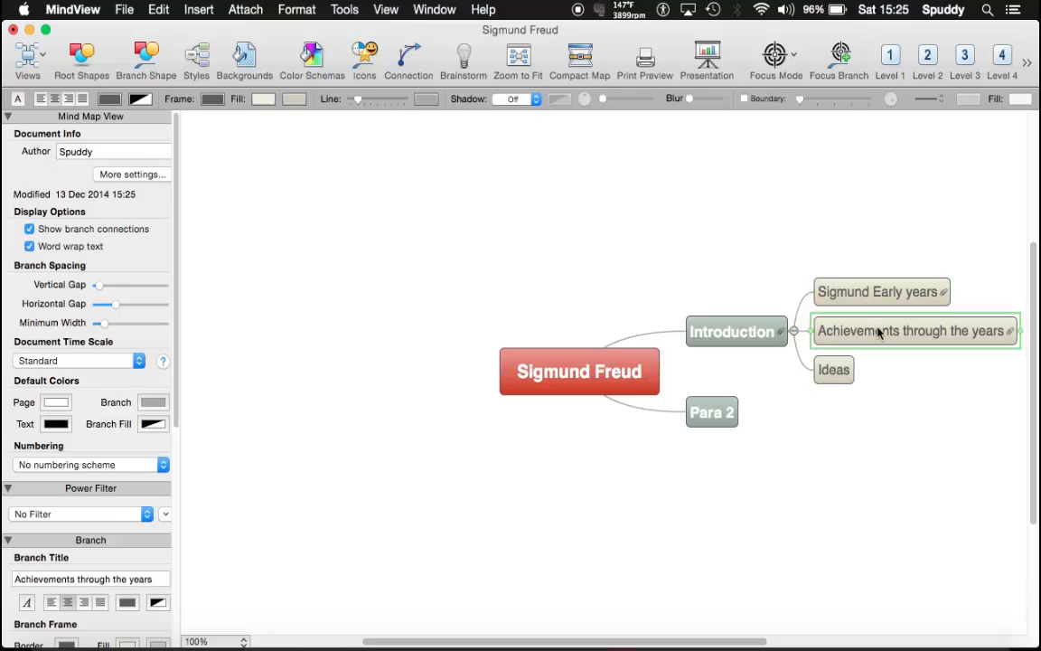
Rename the Ideas sub-branch of Introduction to "Arguments" and select it.
click(832, 372)
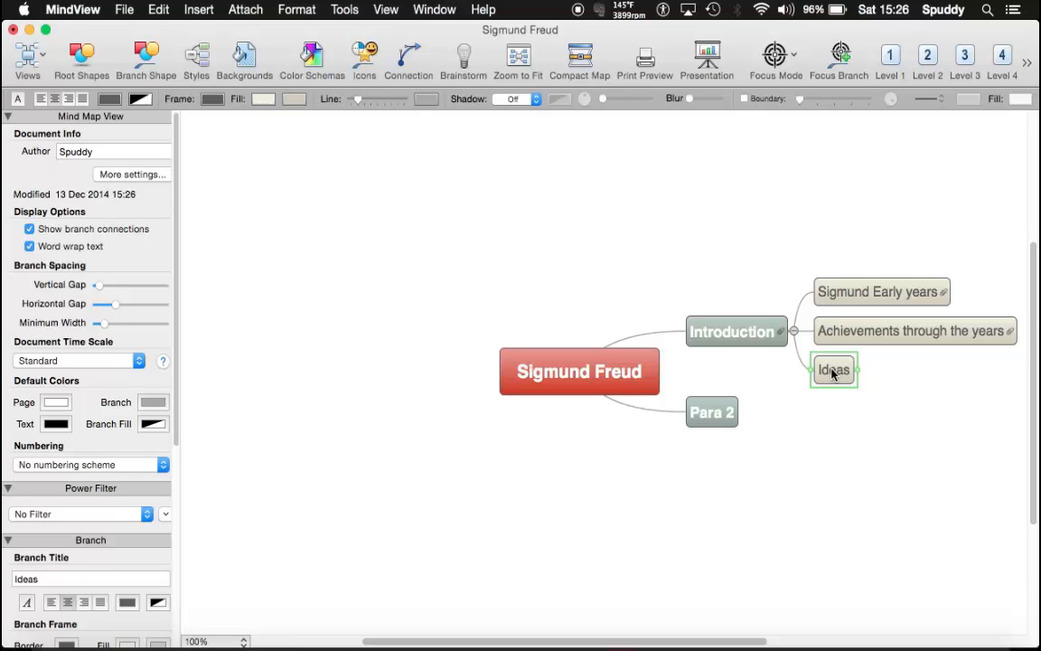
text(A)
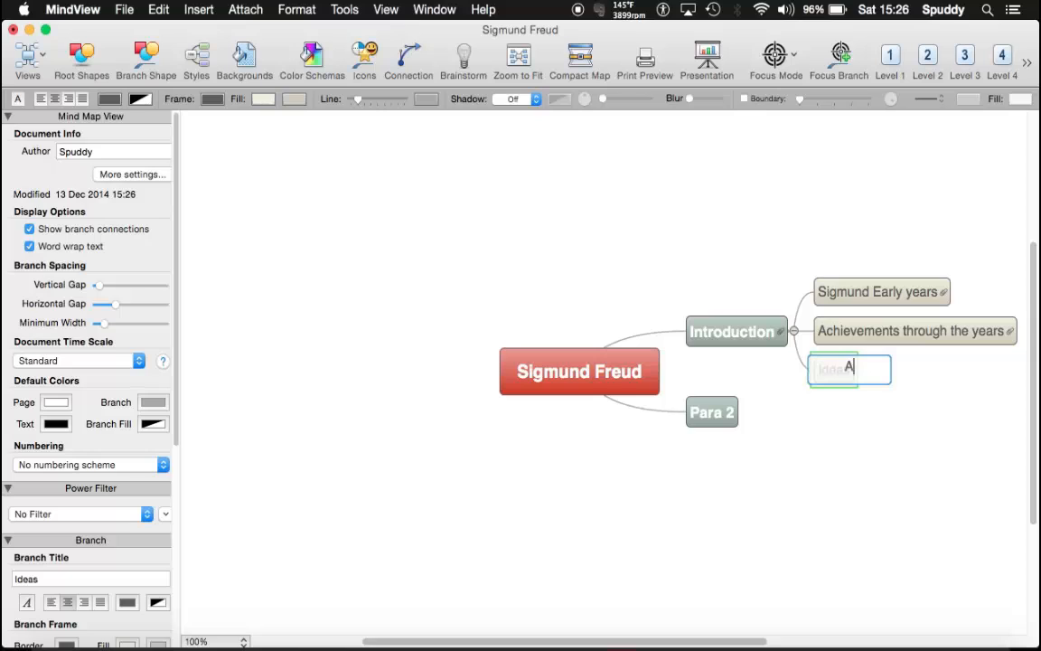
text(rguments)
click(876, 444)
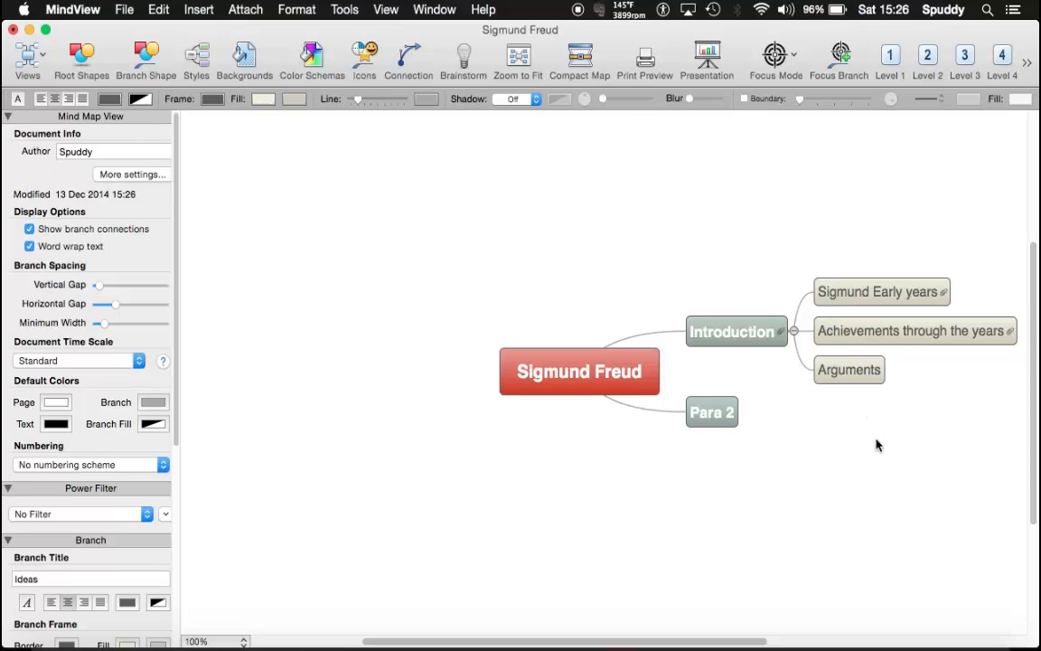
click(847, 367)
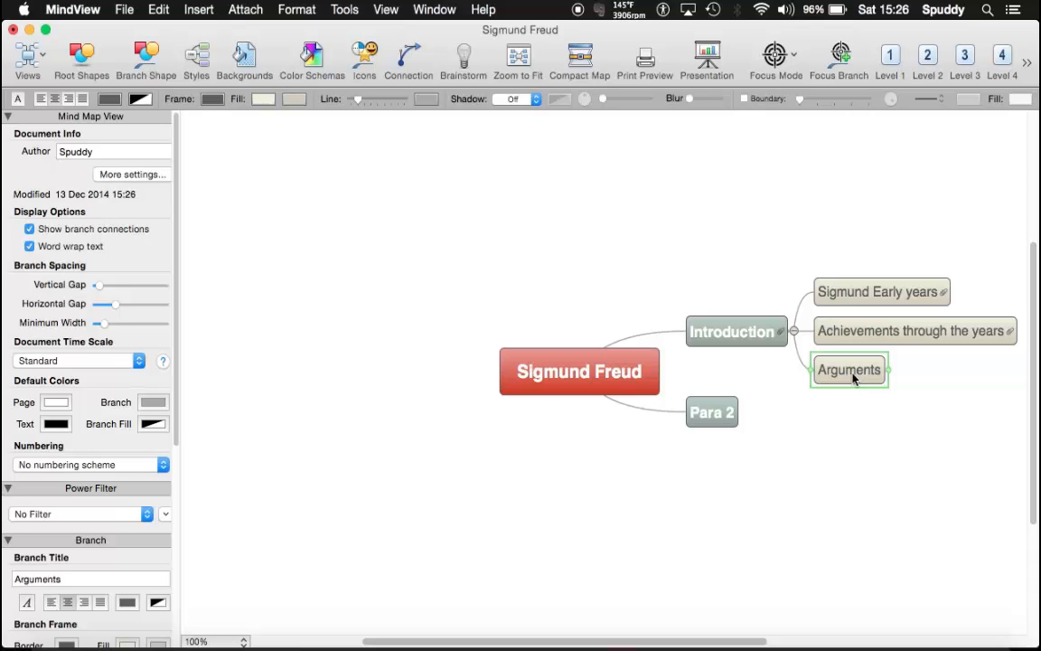
right_click(853, 377)
mouse_move(884, 381)
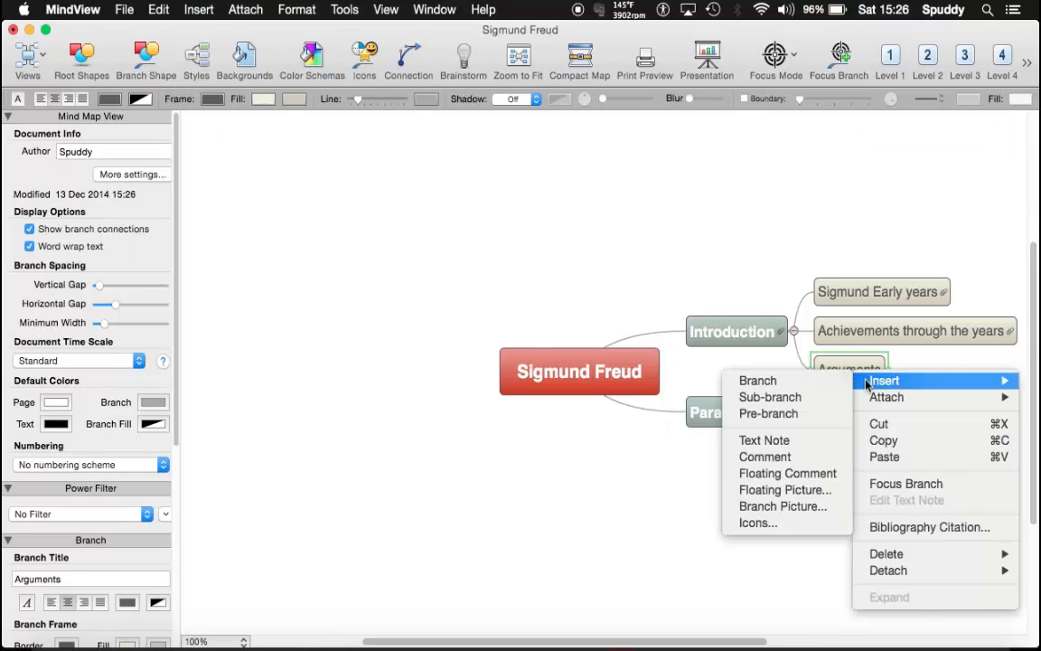
click(763, 280)
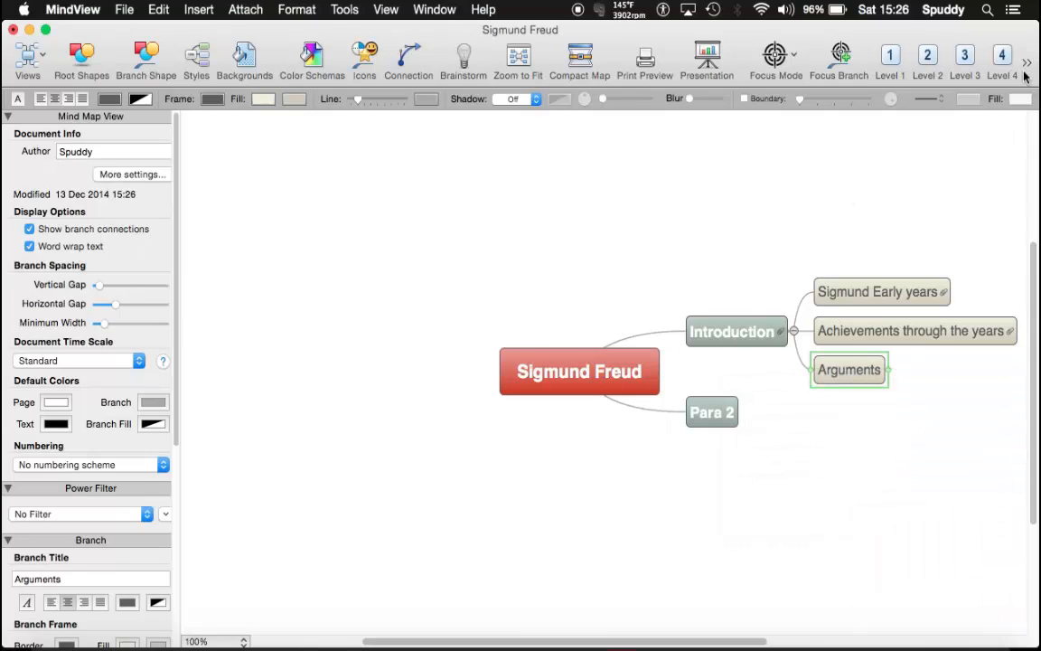
click(1027, 62)
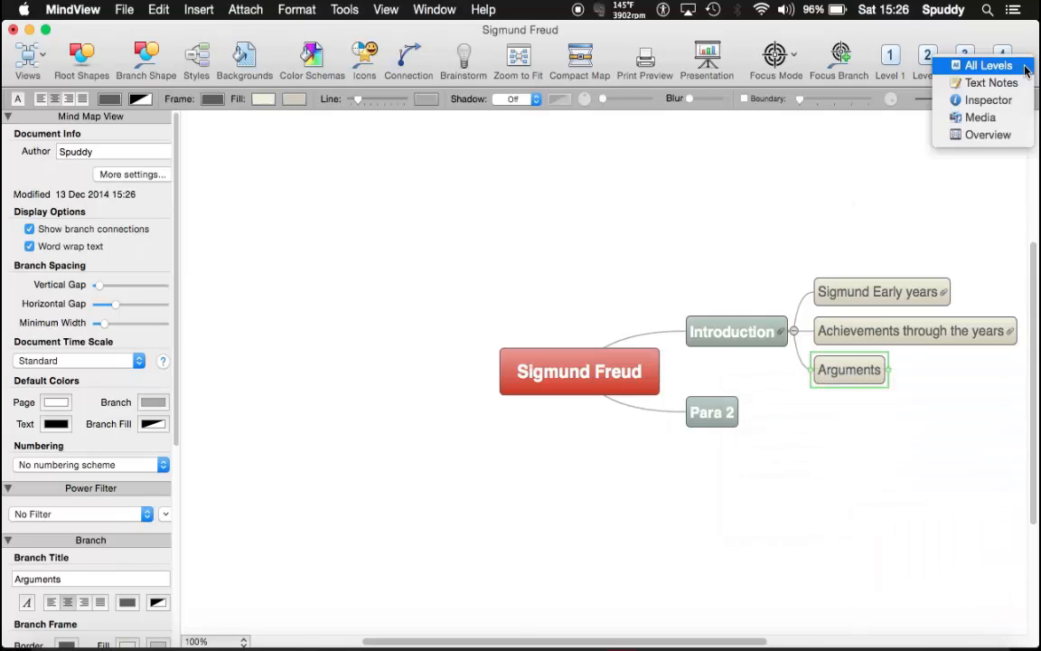
click(525, 174)
Add a text note reading "Part 3" to the Arguments sub-branch and close the note.
click(198, 9)
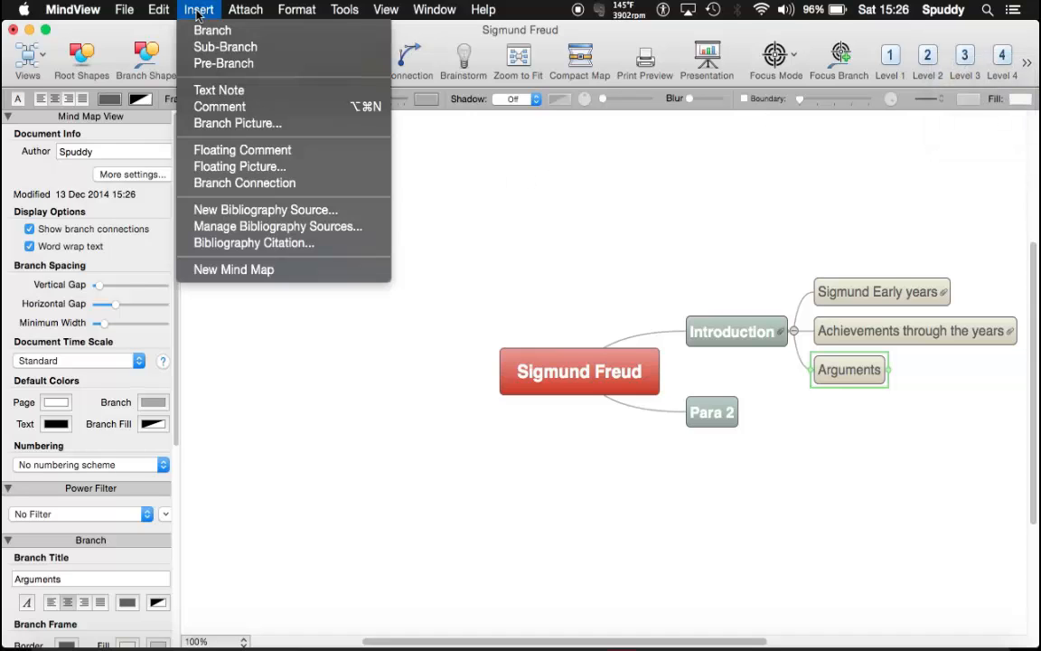
click(218, 91)
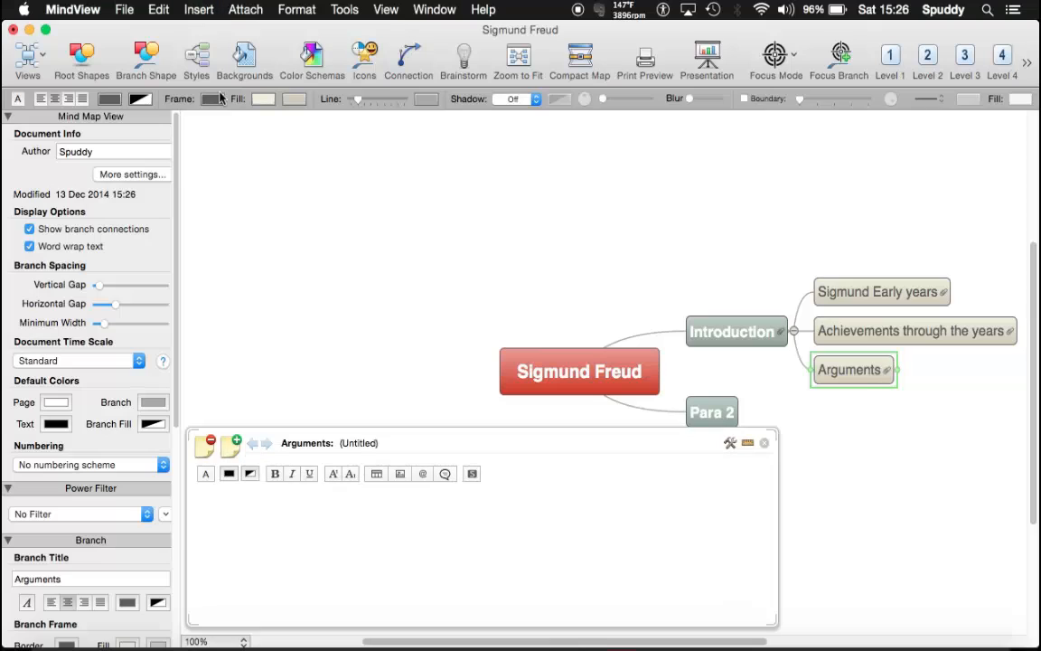
click(222, 534)
text(Pa)
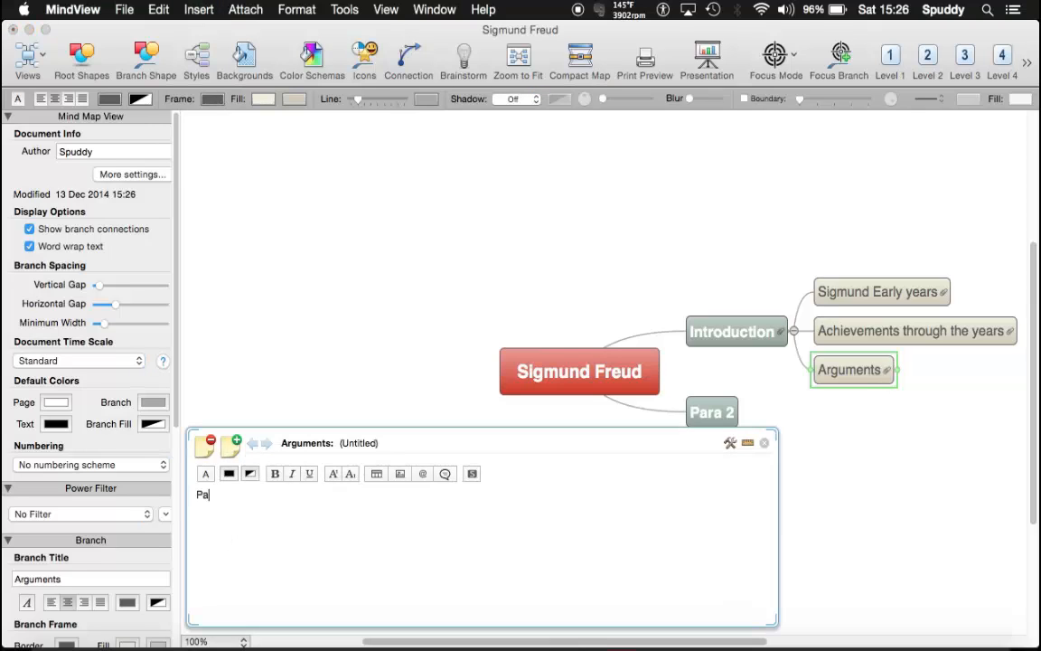
text(rt 3)
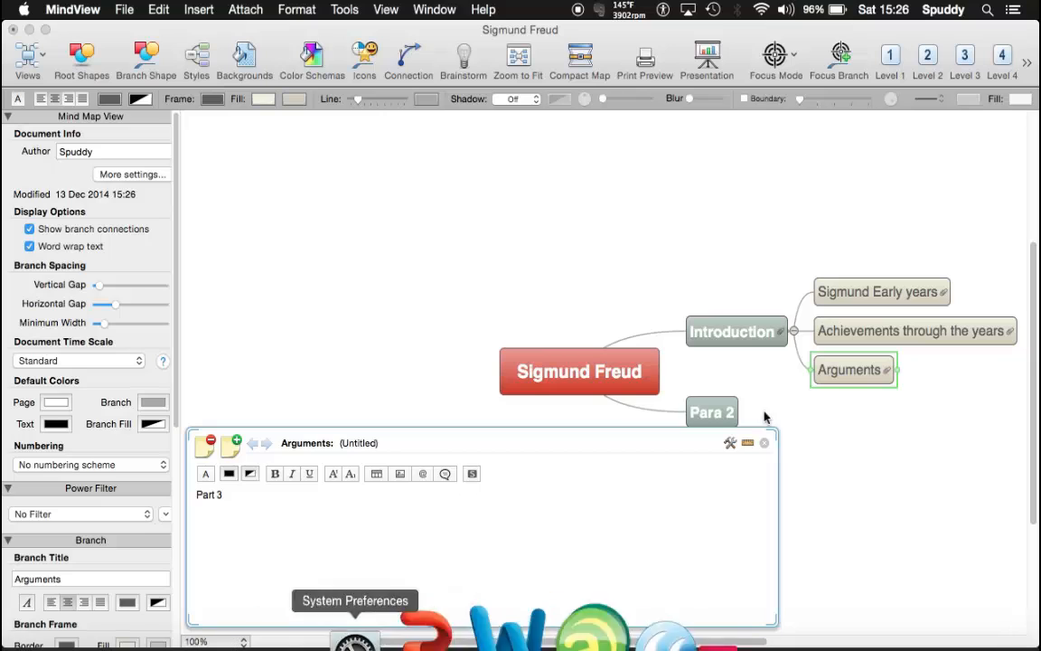
click(762, 444)
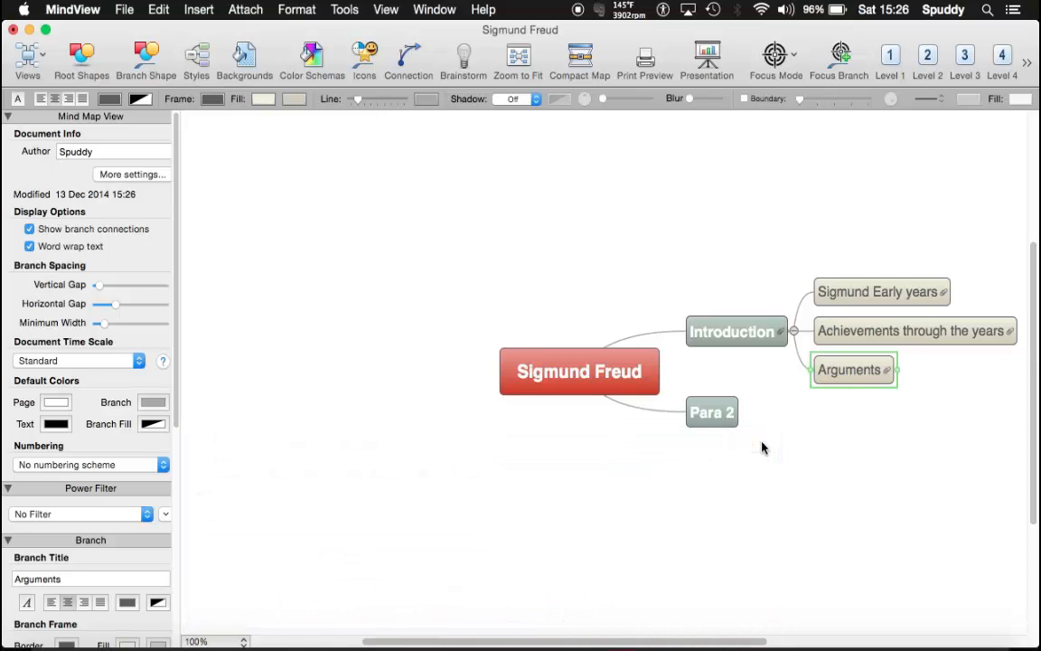
click(584, 389)
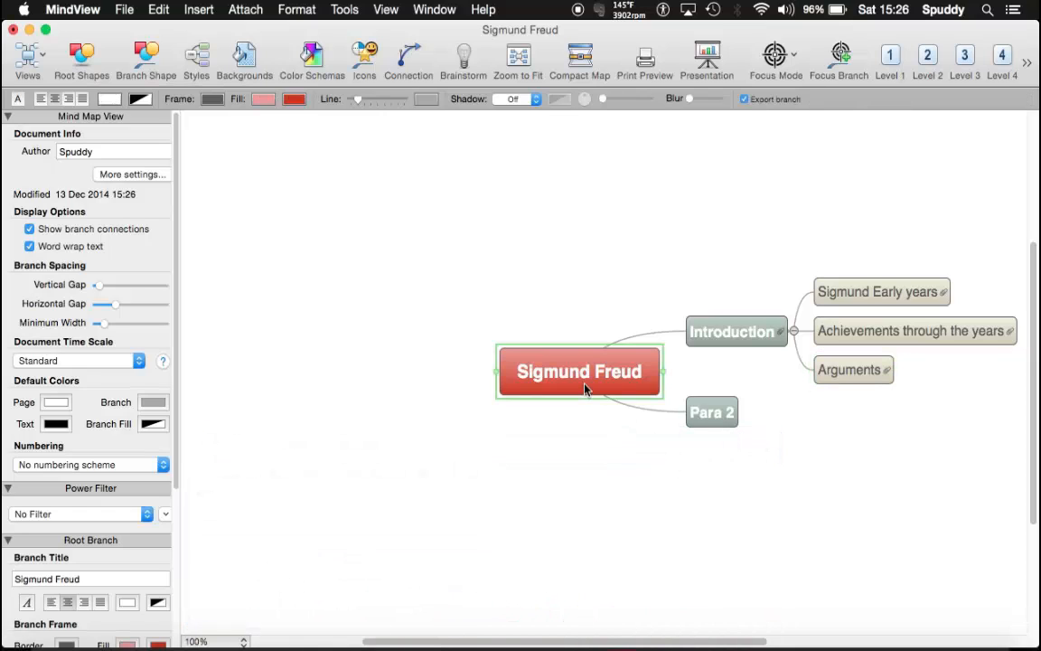
click(716, 335)
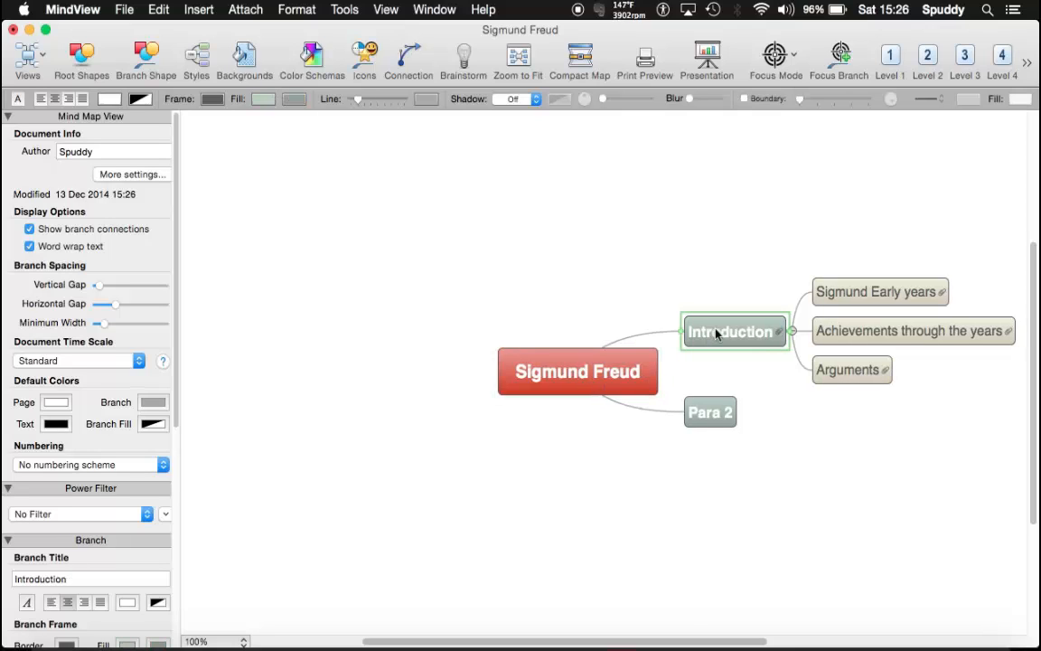
click(824, 292)
click(850, 332)
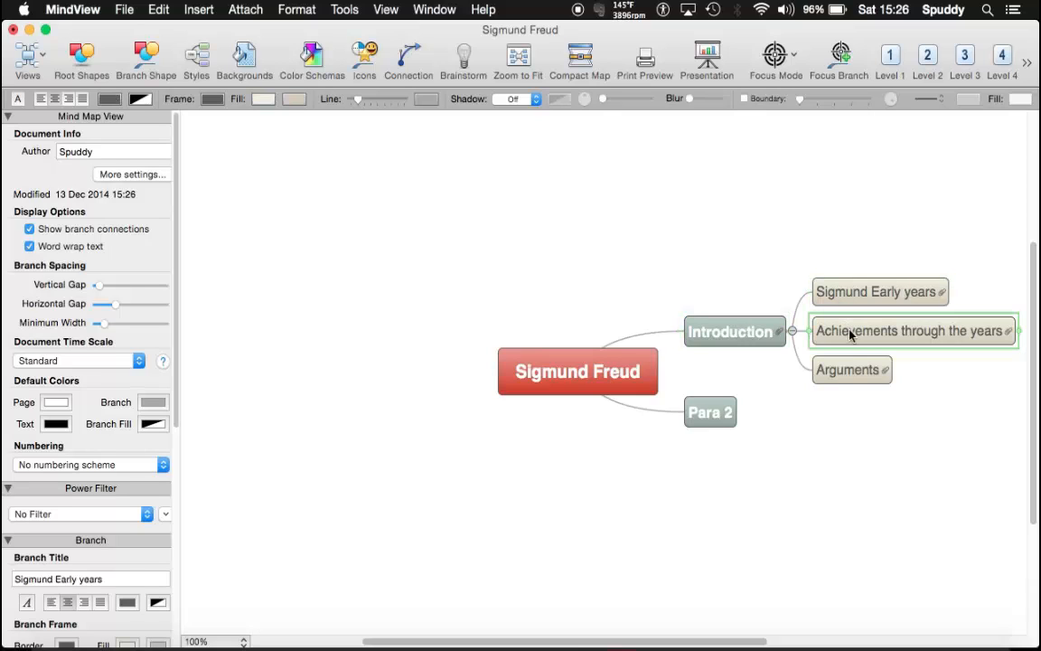
click(850, 371)
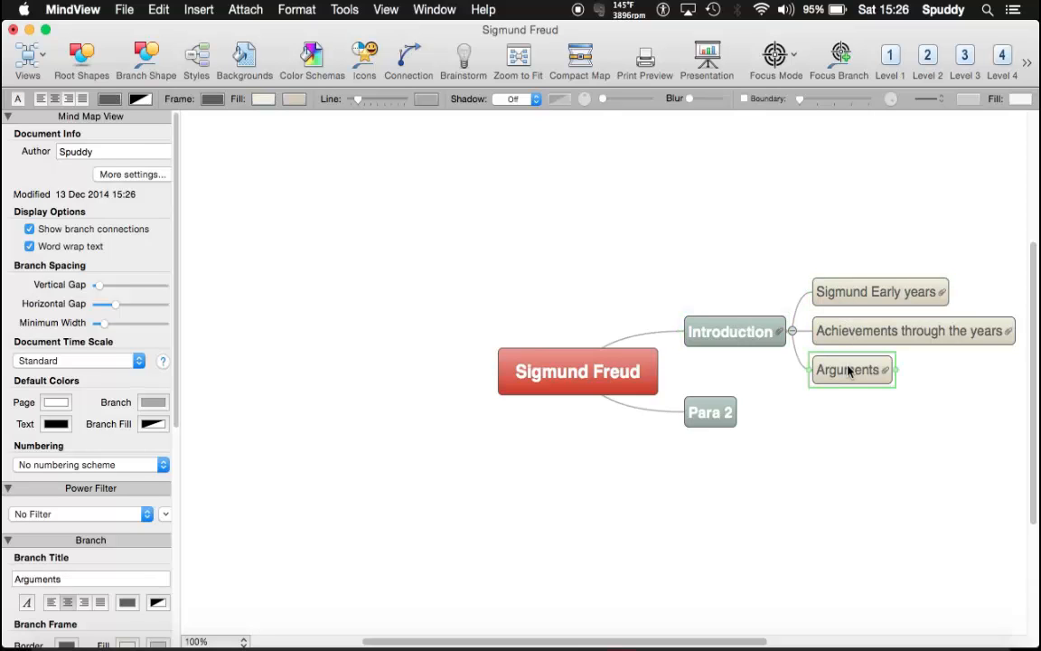
click(846, 332)
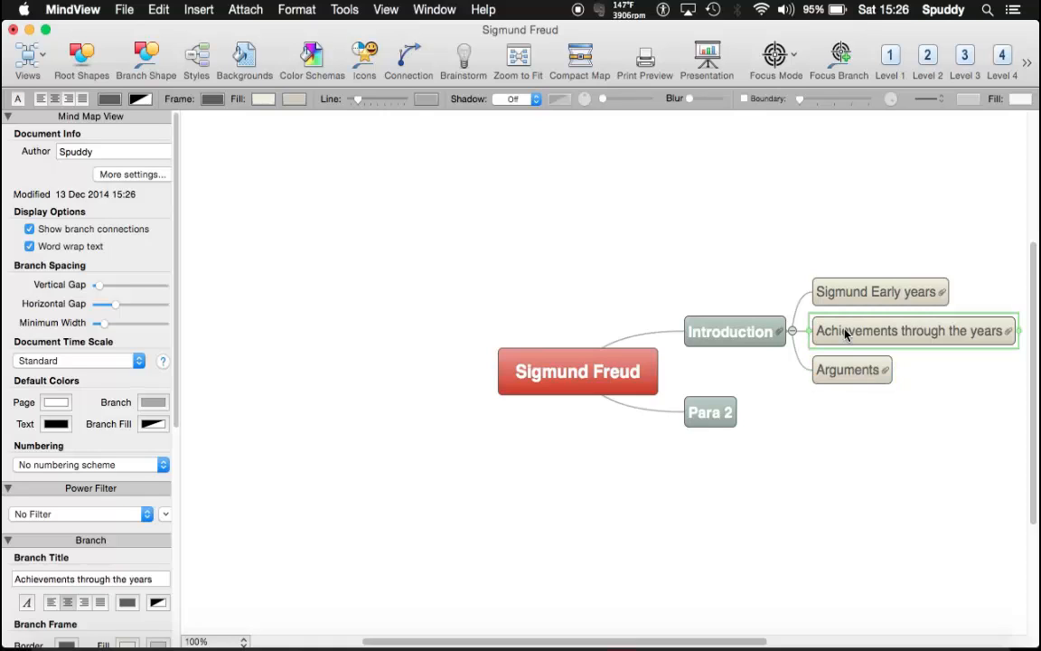
click(843, 298)
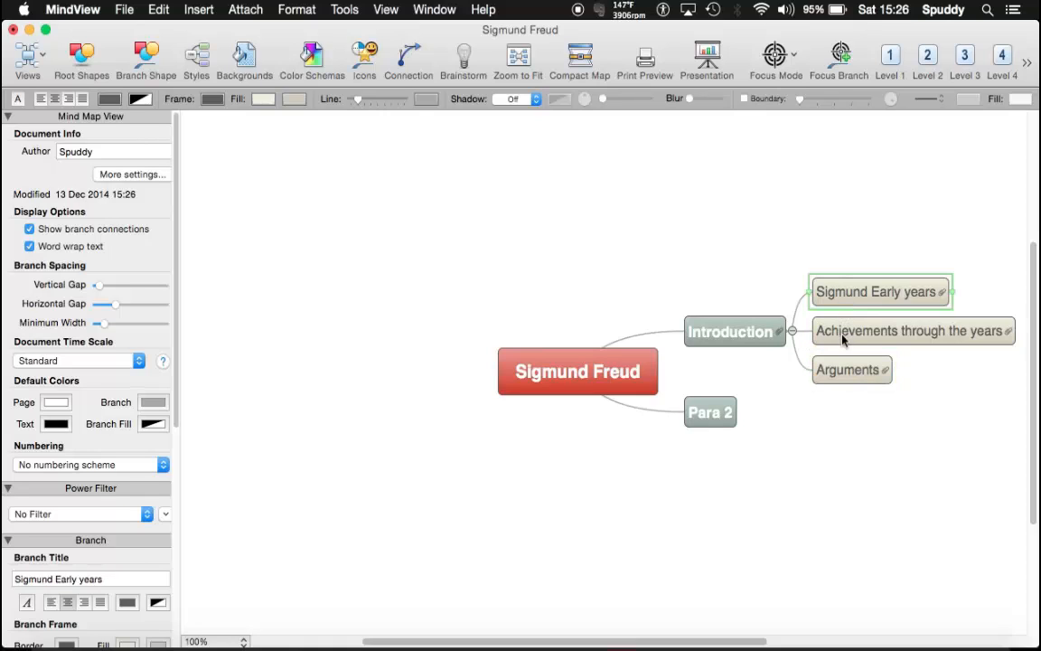
click(843, 337)
click(846, 375)
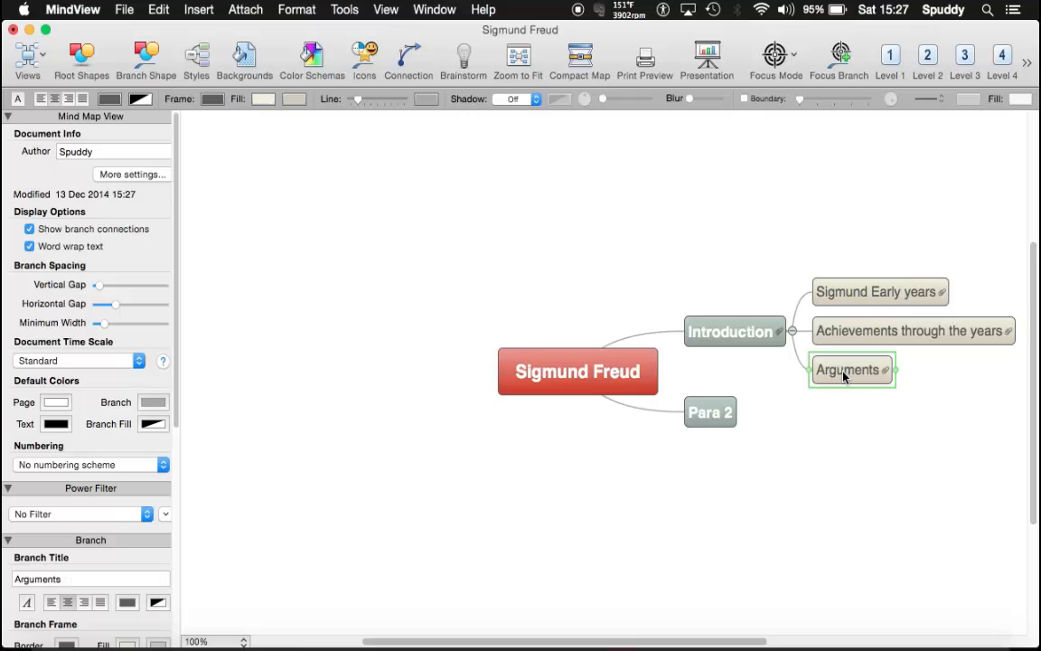
click(714, 421)
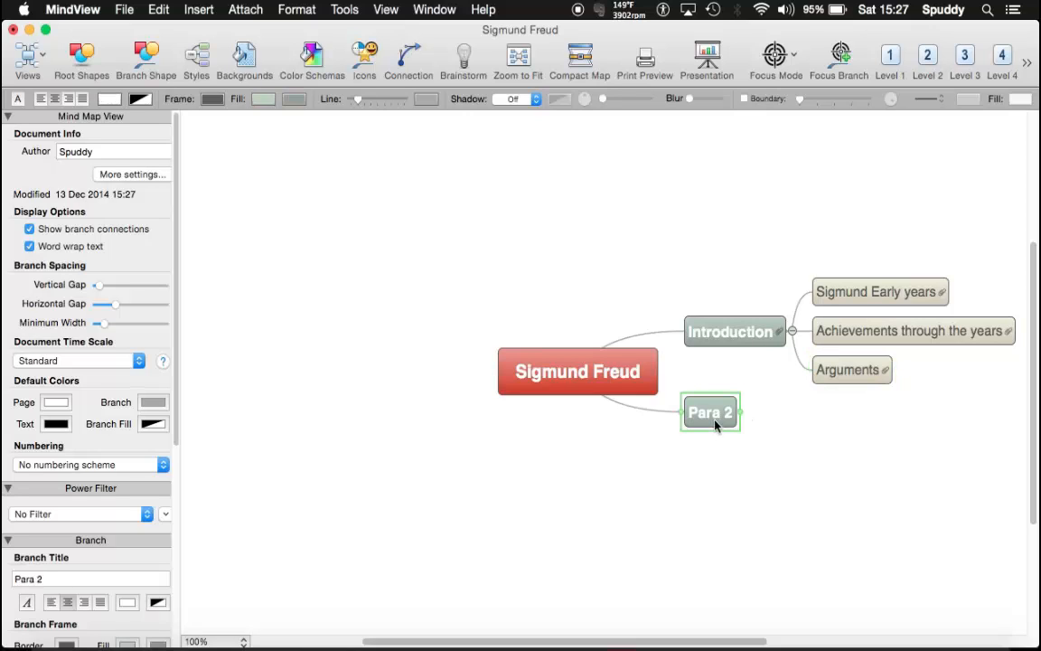
click(713, 337)
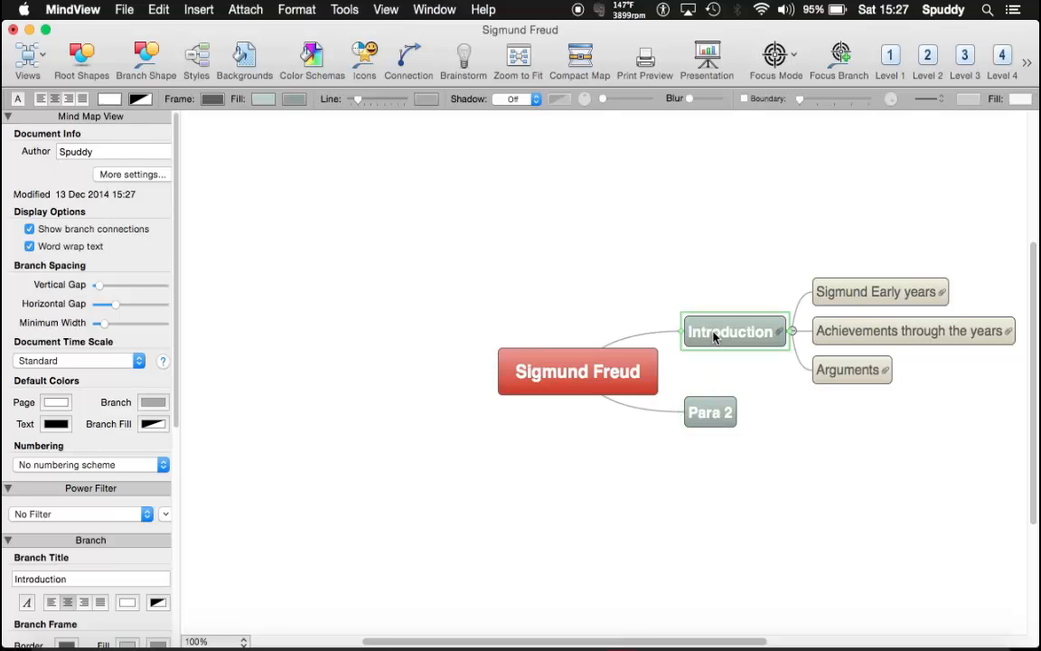
Apply the dark green gradient color scheme to Sigmund Early years and the dark red gradient scheme to Achievements through the years.
click(849, 295)
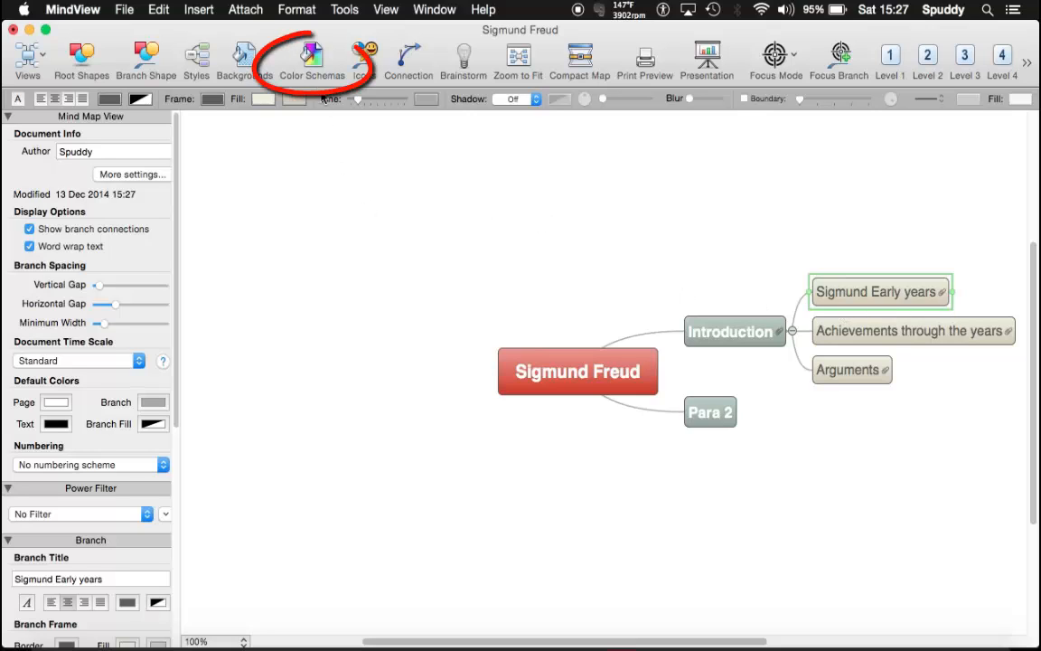
click(313, 58)
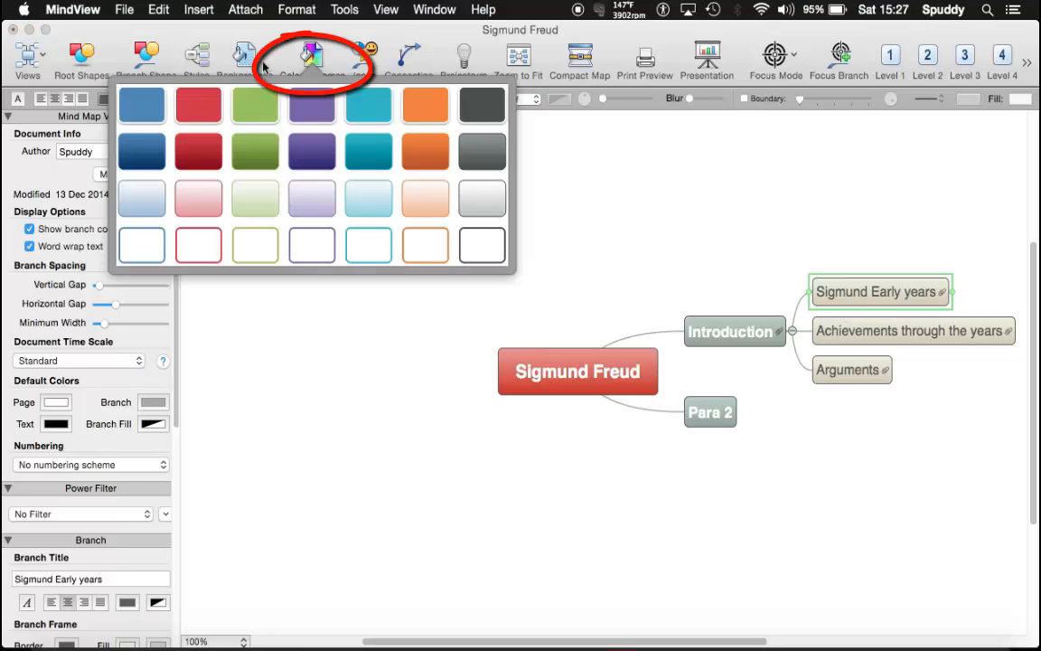
click(256, 152)
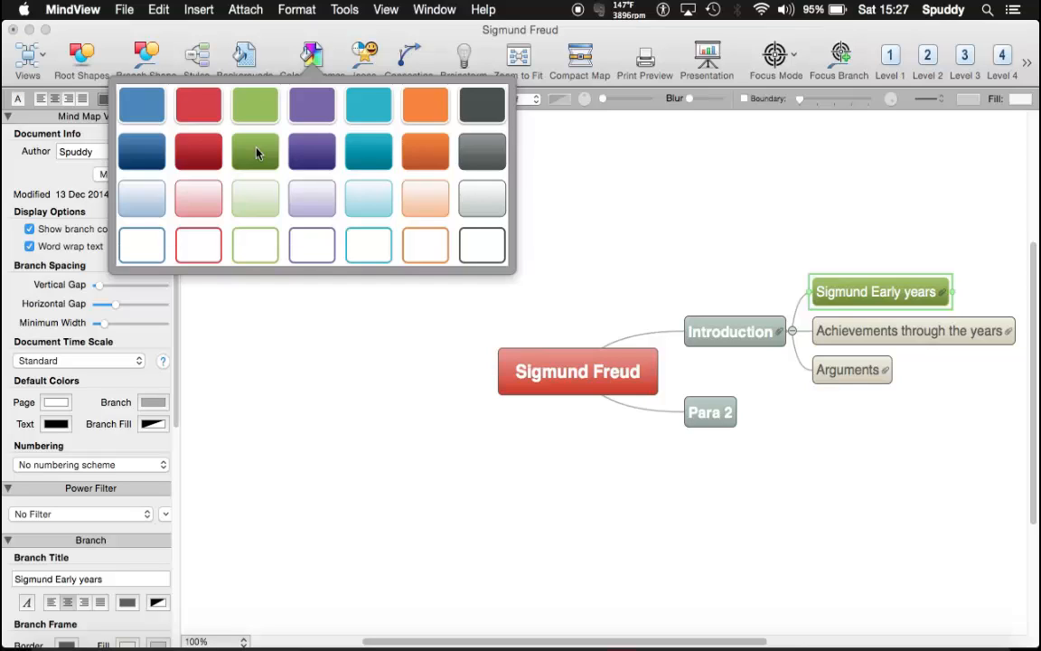
click(855, 332)
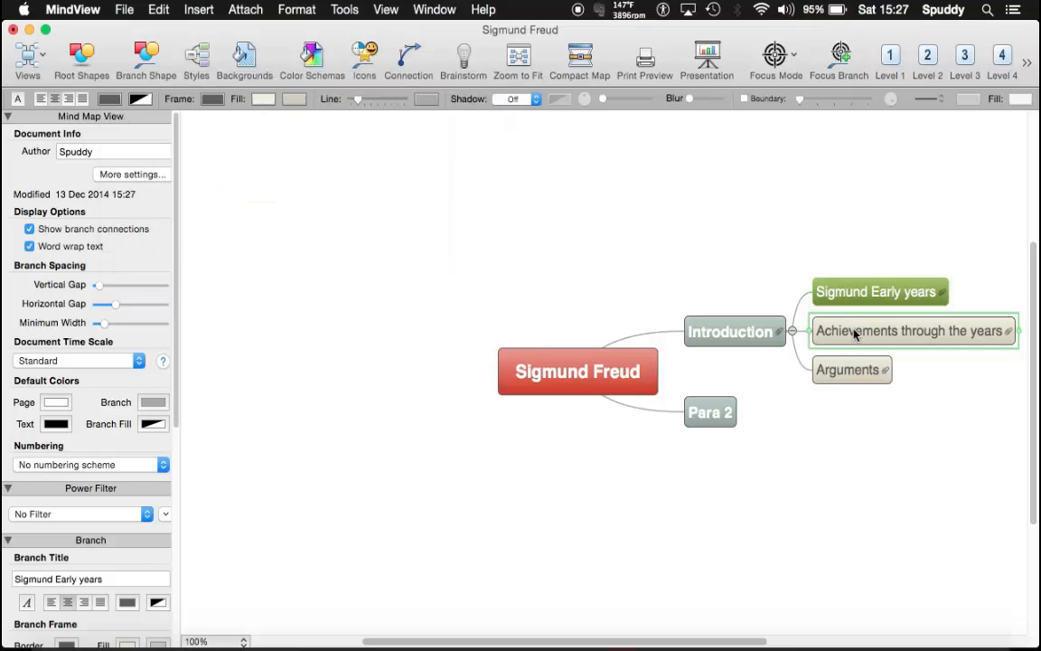
click(317, 61)
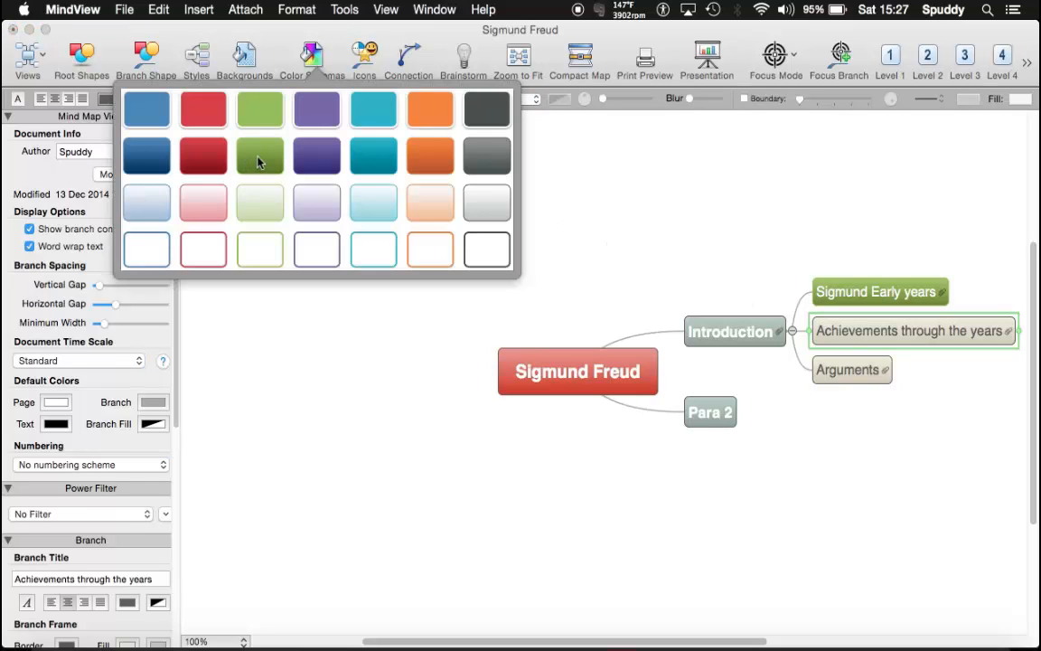
click(202, 156)
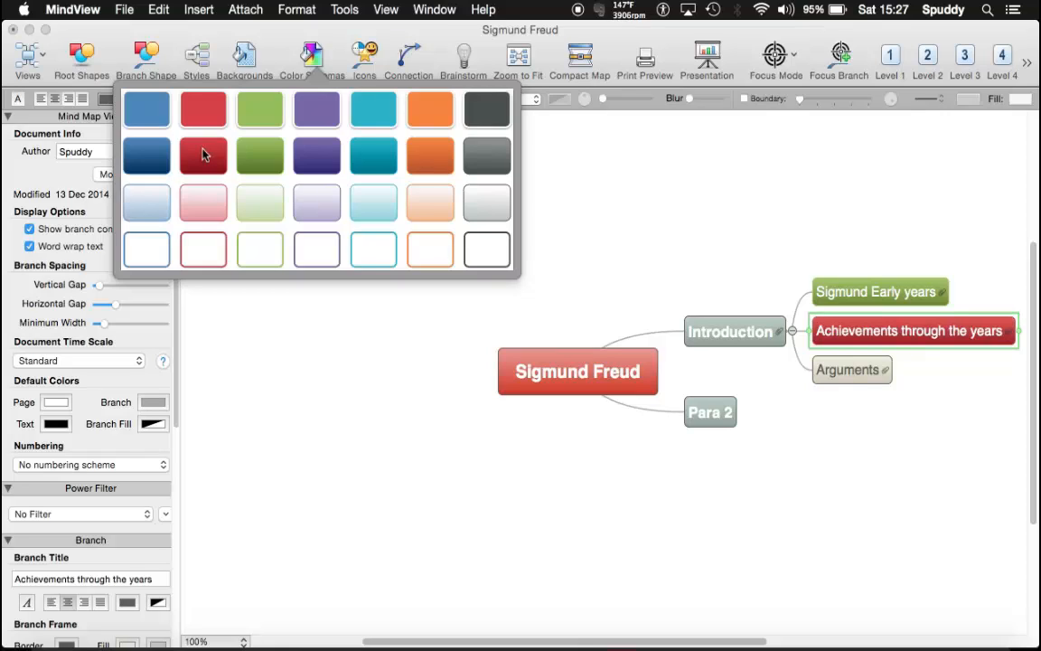
click(556, 284)
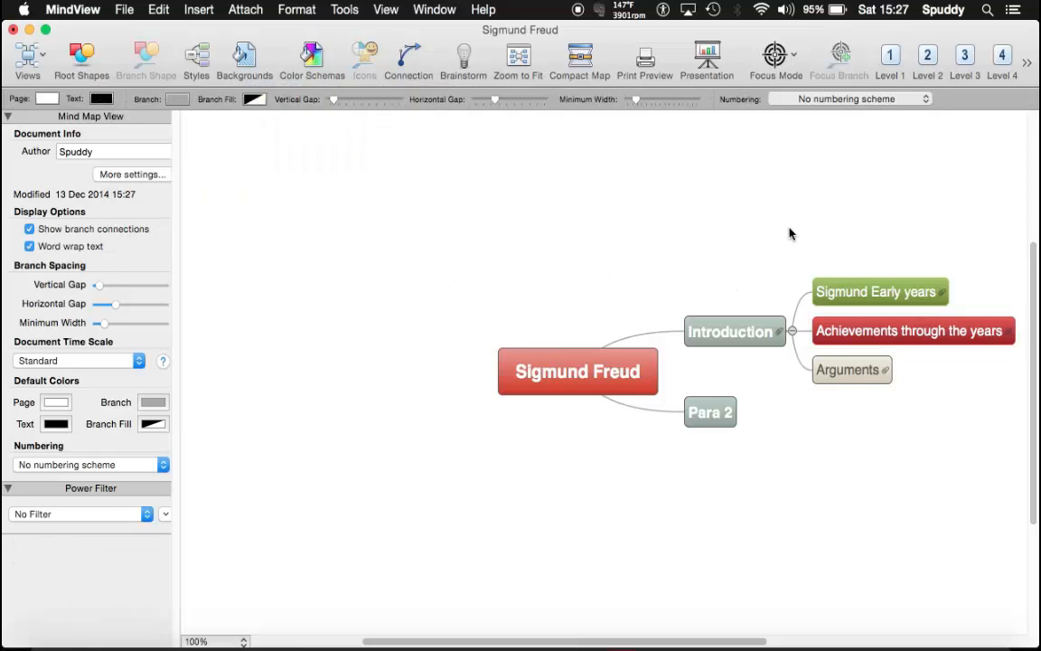
Select all three sub-branches of Introduction together and apply the dark red gradient color scheme to them.
drag(790, 229, 972, 415)
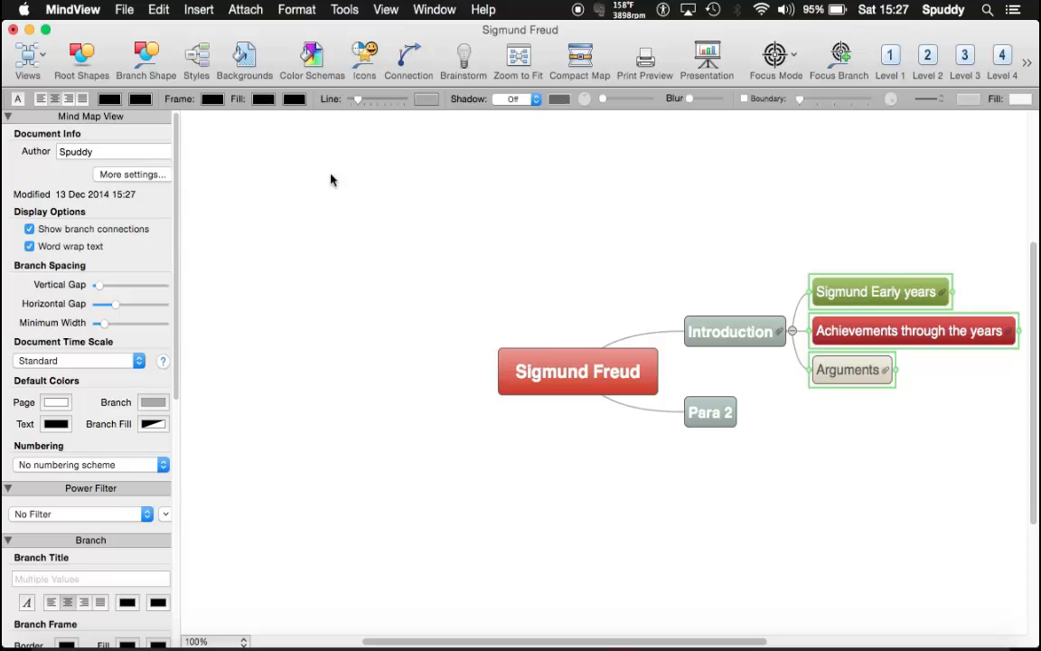
click(311, 57)
click(203, 162)
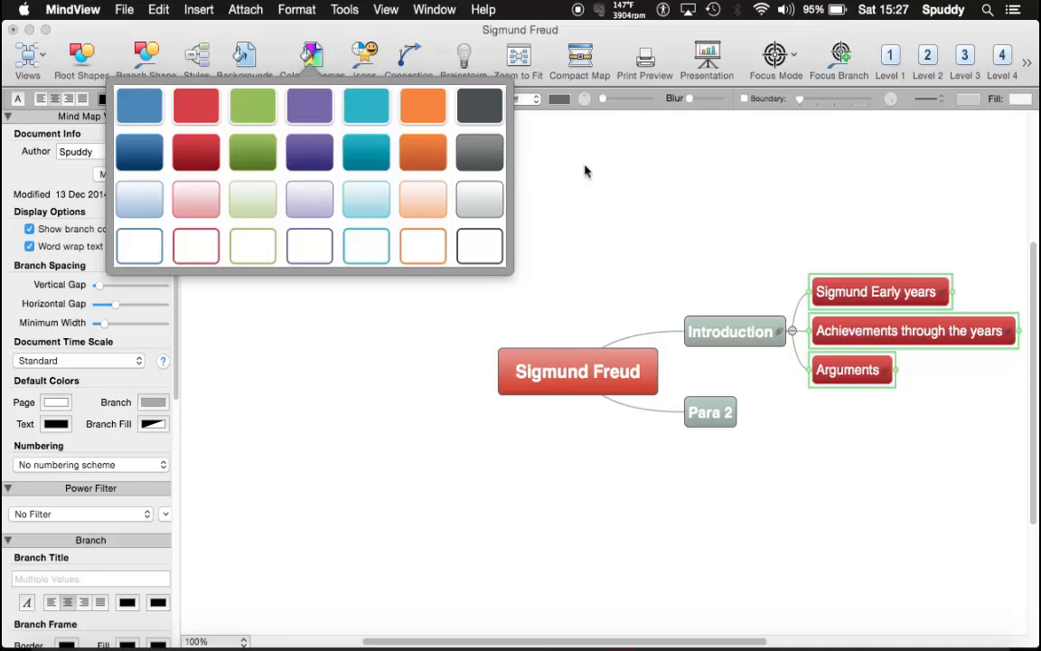
click(595, 191)
Select the Sigmund Freud root branch, open the Multimedia Catalog and expand its Clipart collection.
click(579, 382)
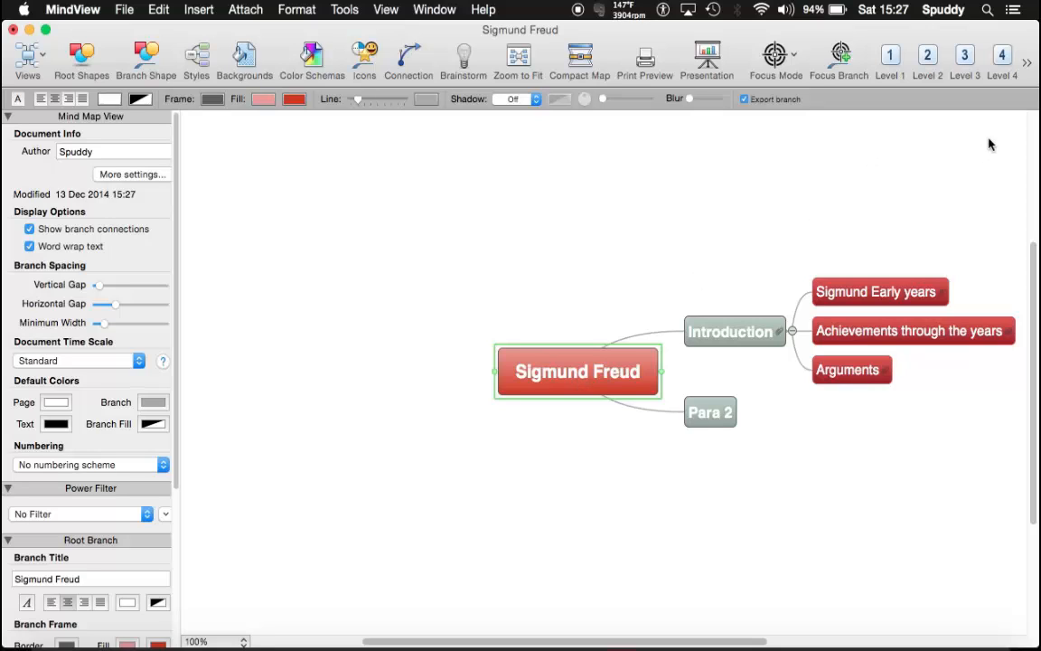
click(1027, 66)
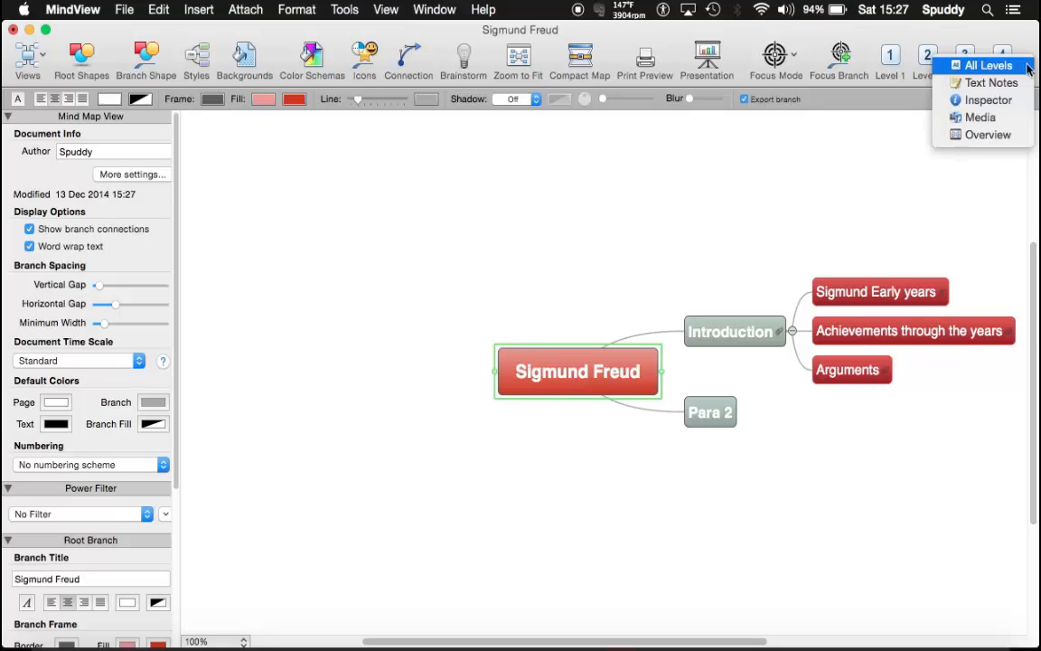
click(972, 118)
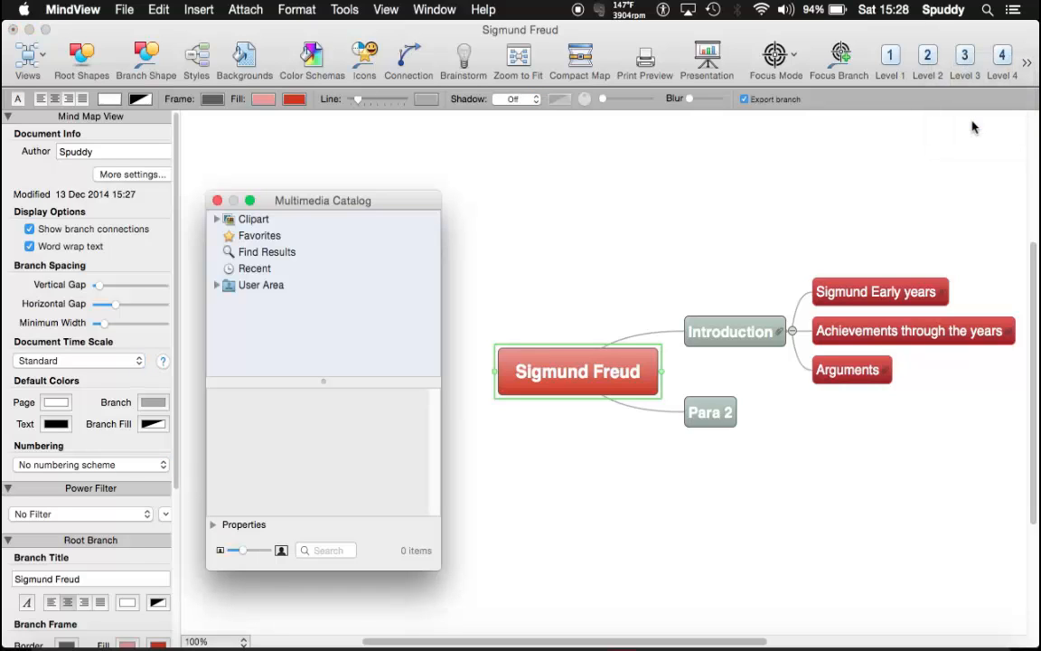
click(217, 222)
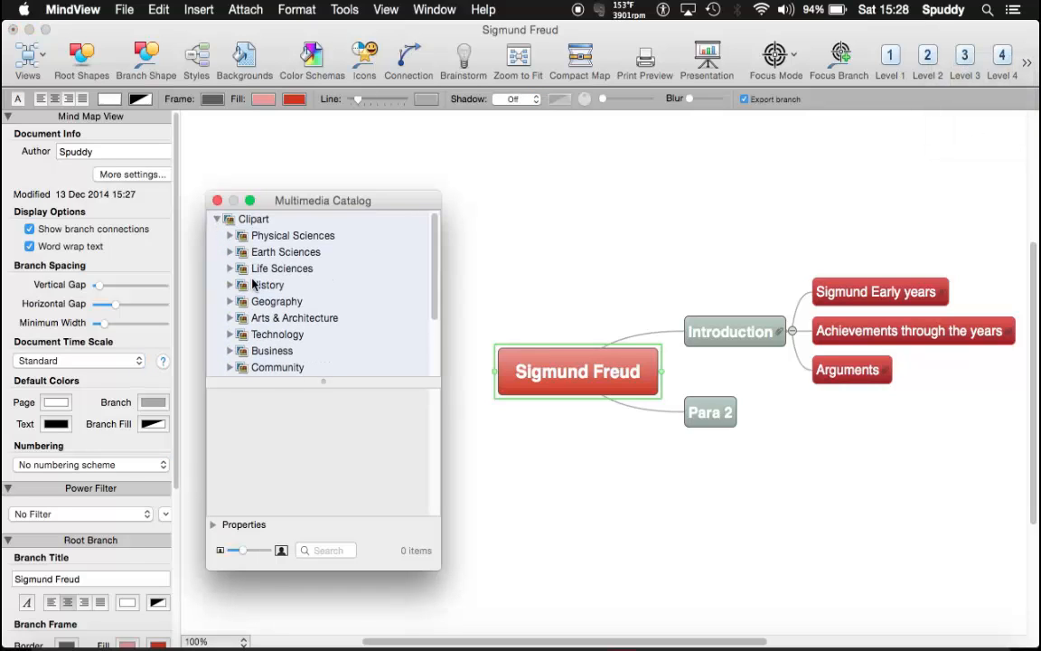
Browse the Clipart categories and look at the Transport & Vehicles pictures under Technology.
scroll(237, 262, down, 3)
scroll(253, 284, up, 2)
scroll(253, 284, down, 1)
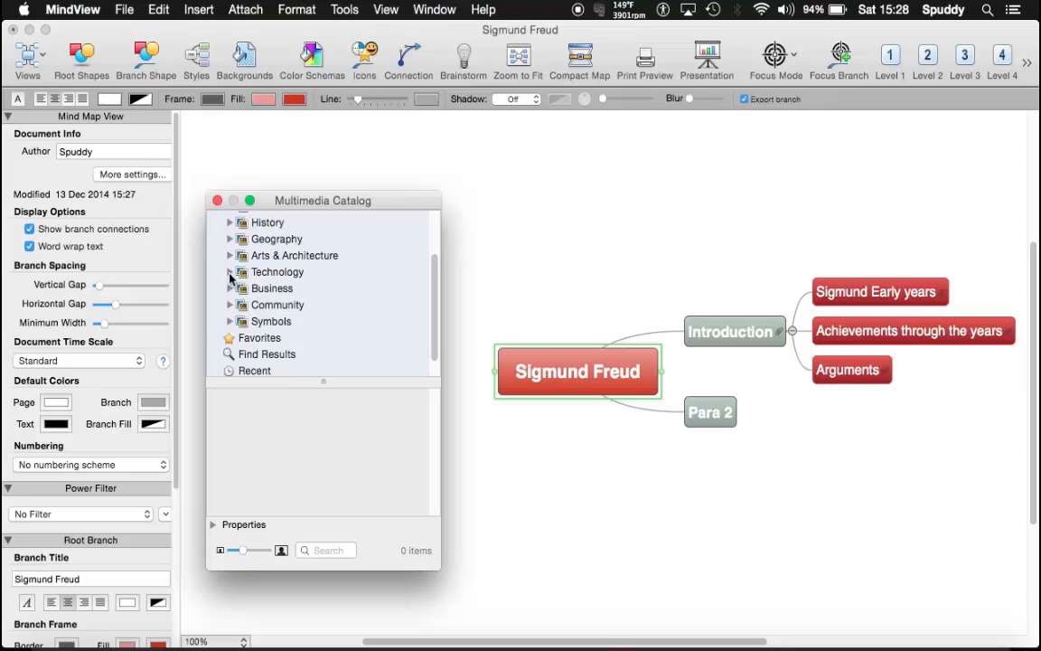
click(231, 273)
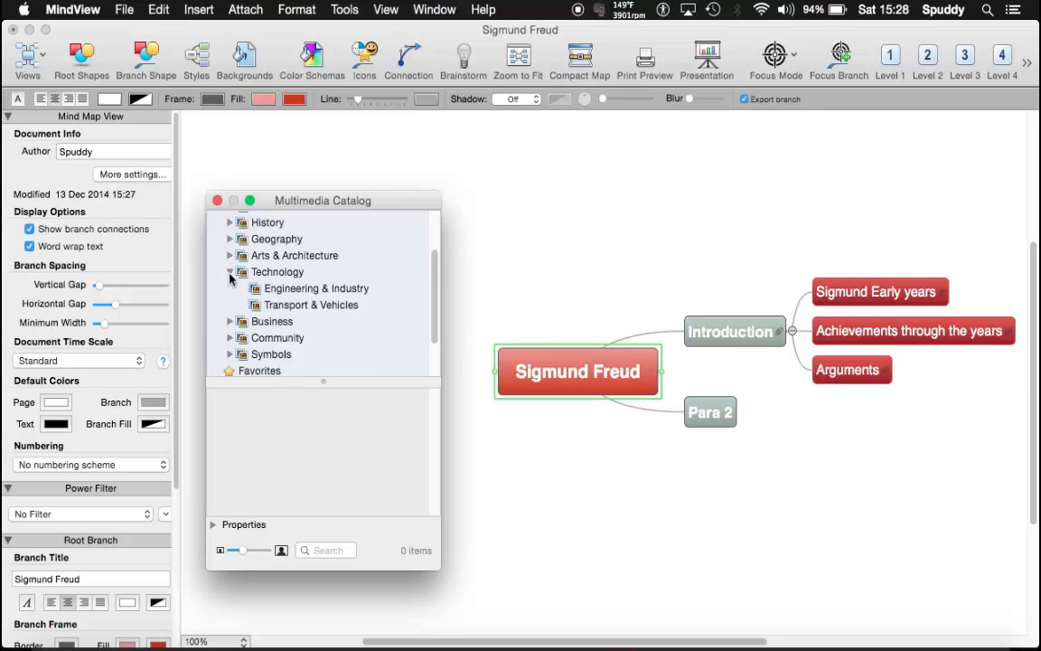
click(271, 305)
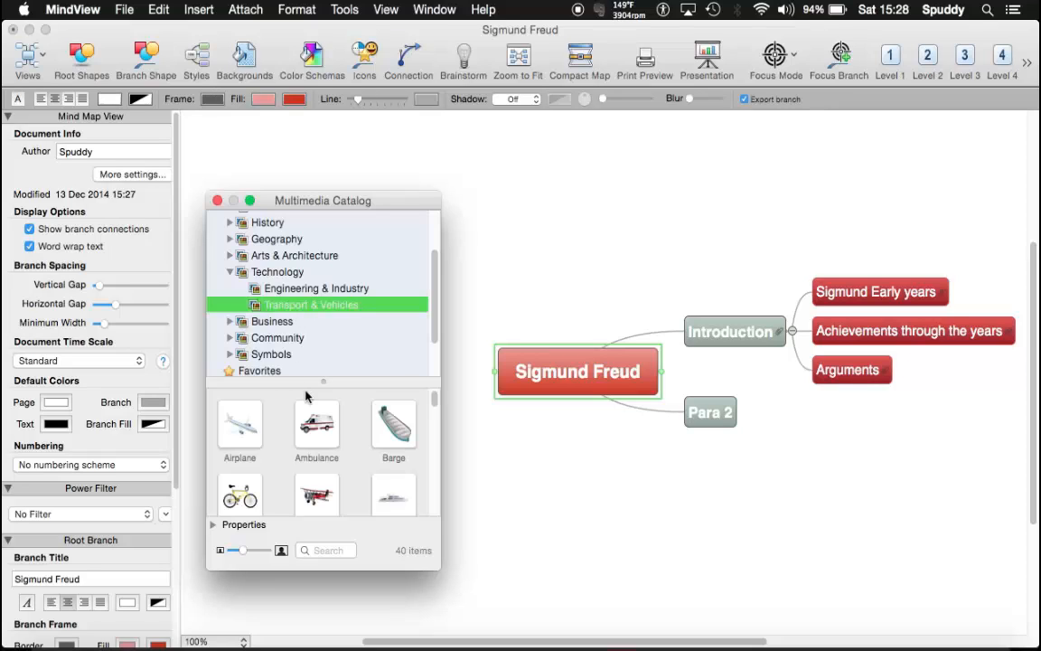
click(231, 272)
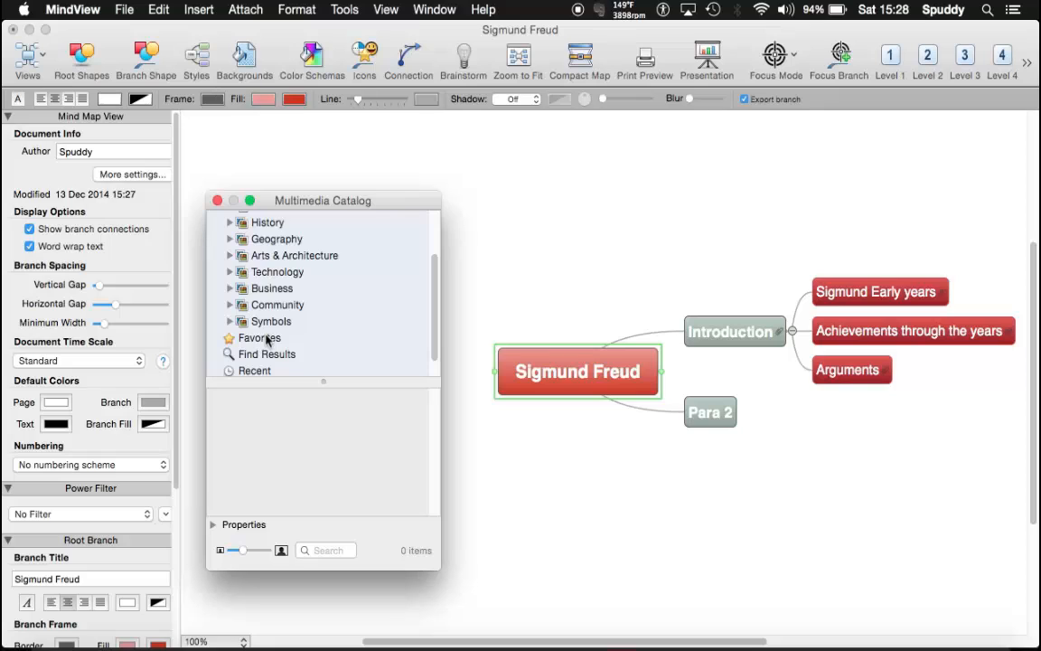
Add the transformer clipart from the Physics category of Physical Sciences to the Introduction branch and close the catalog.
scroll(268, 339, up, 5)
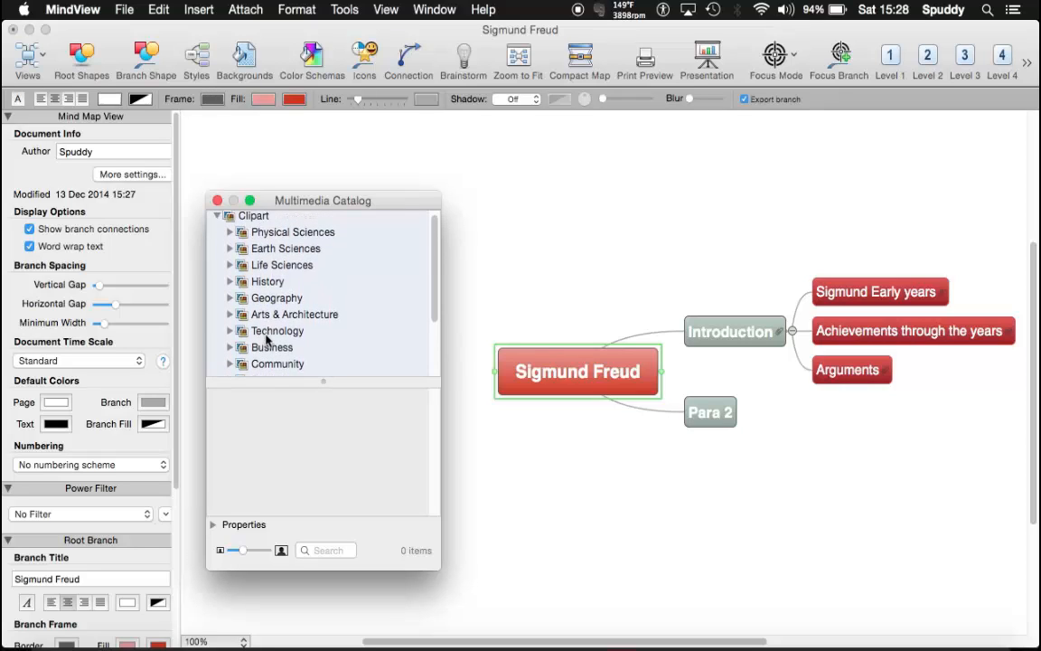
click(231, 233)
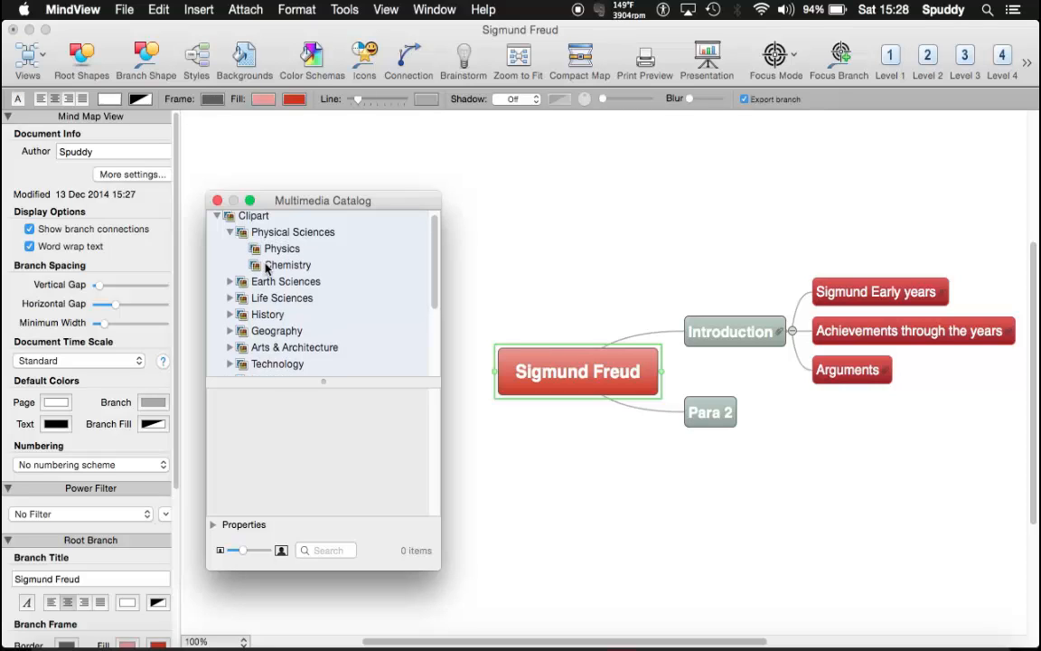
click(266, 253)
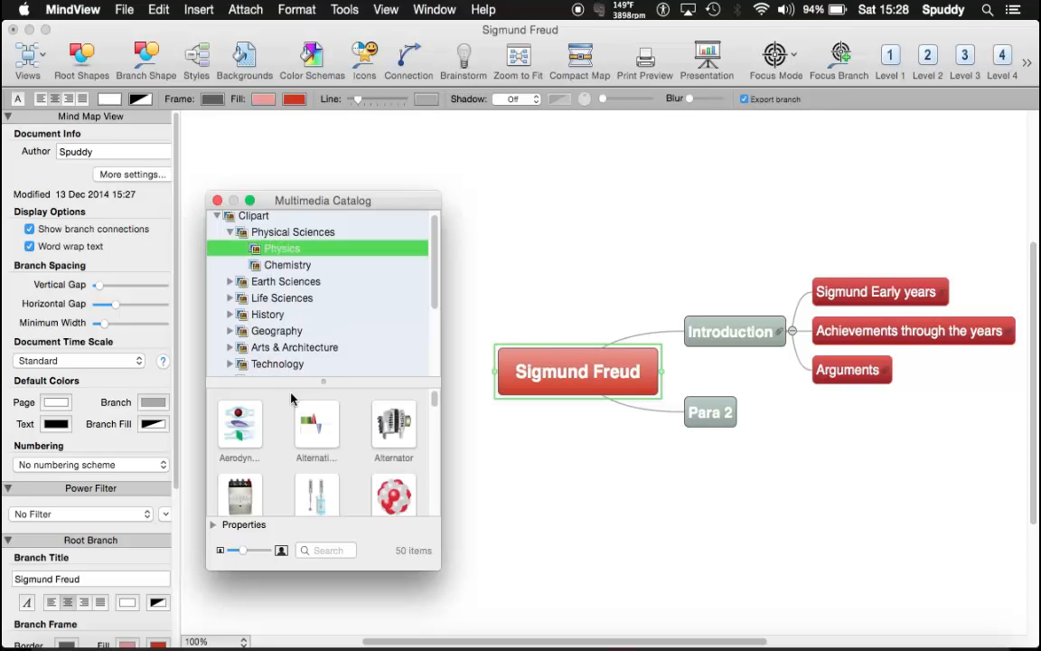
scroll(291, 400, down, 3)
scroll(290, 399, down, 6)
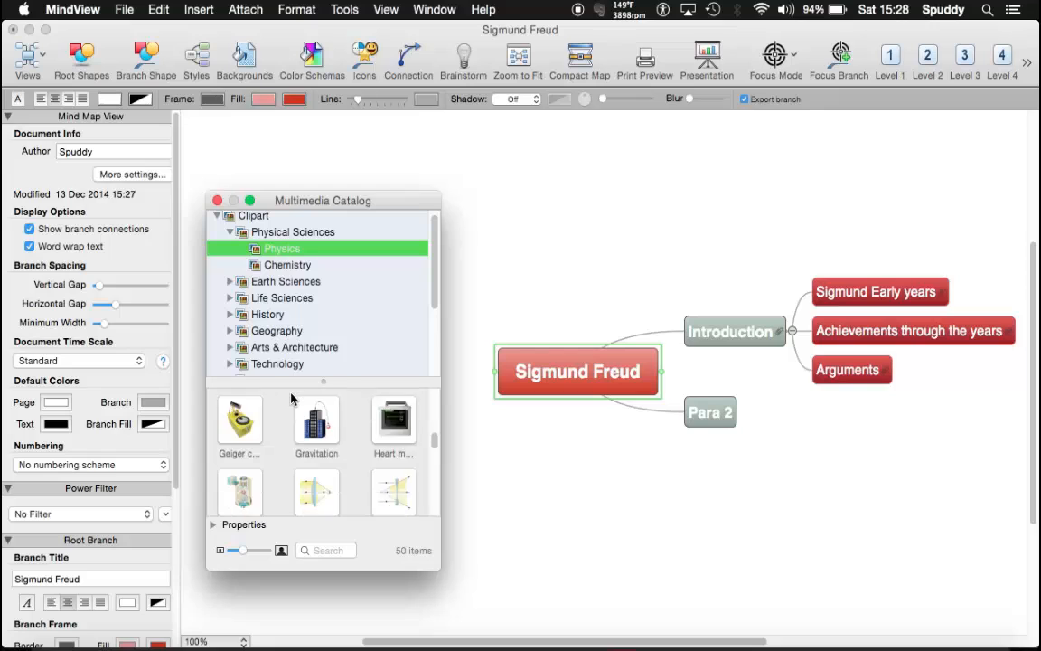
scroll(285, 489, down, 8)
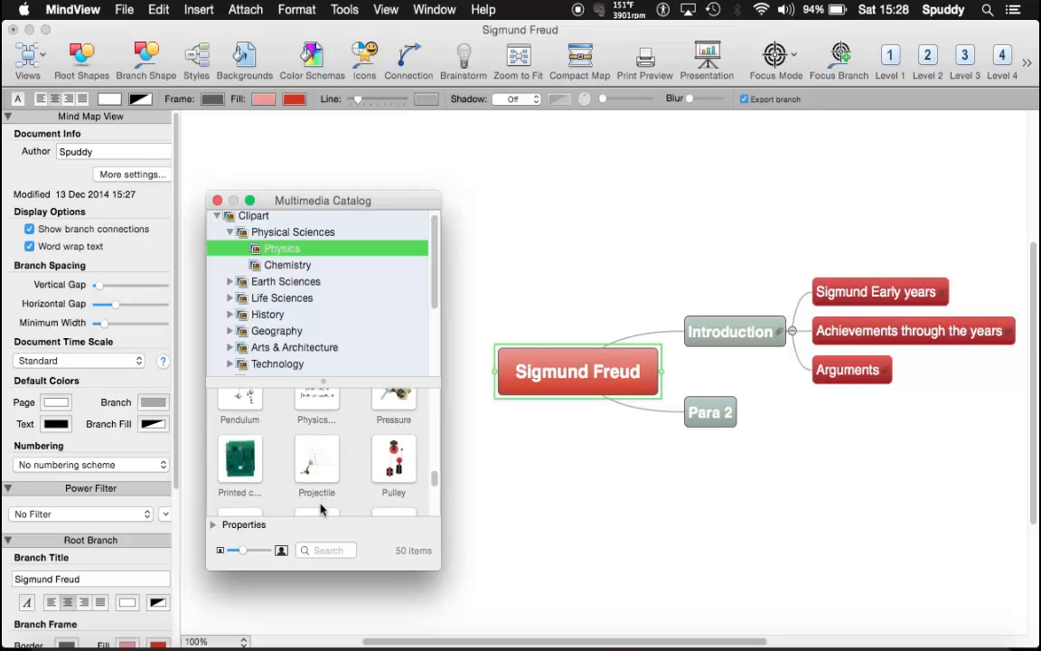
drag(316, 456, 741, 328)
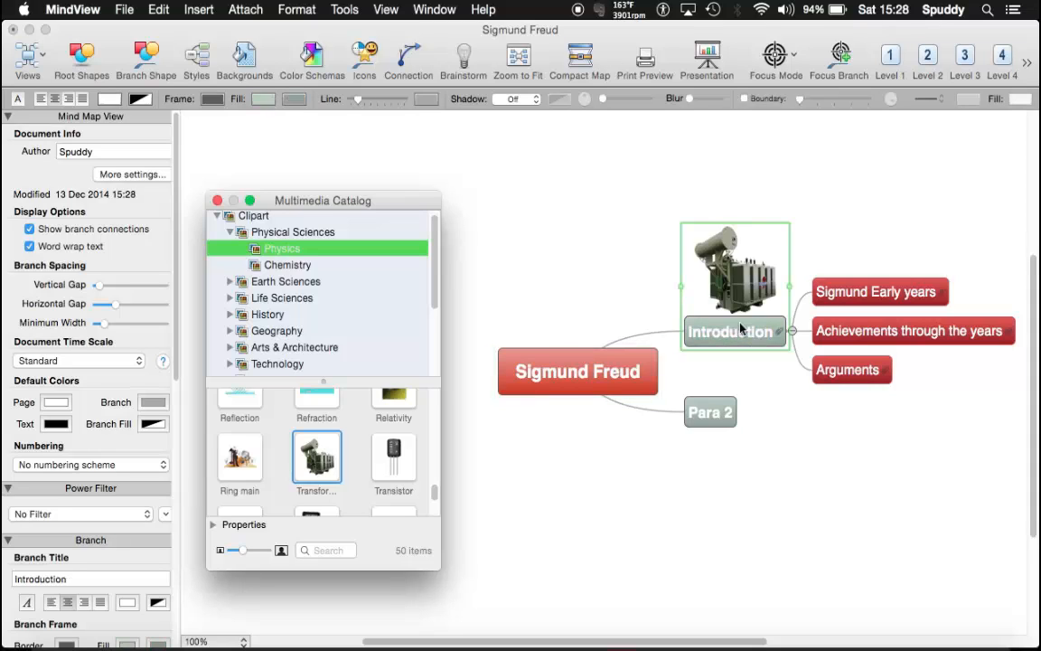
click(729, 181)
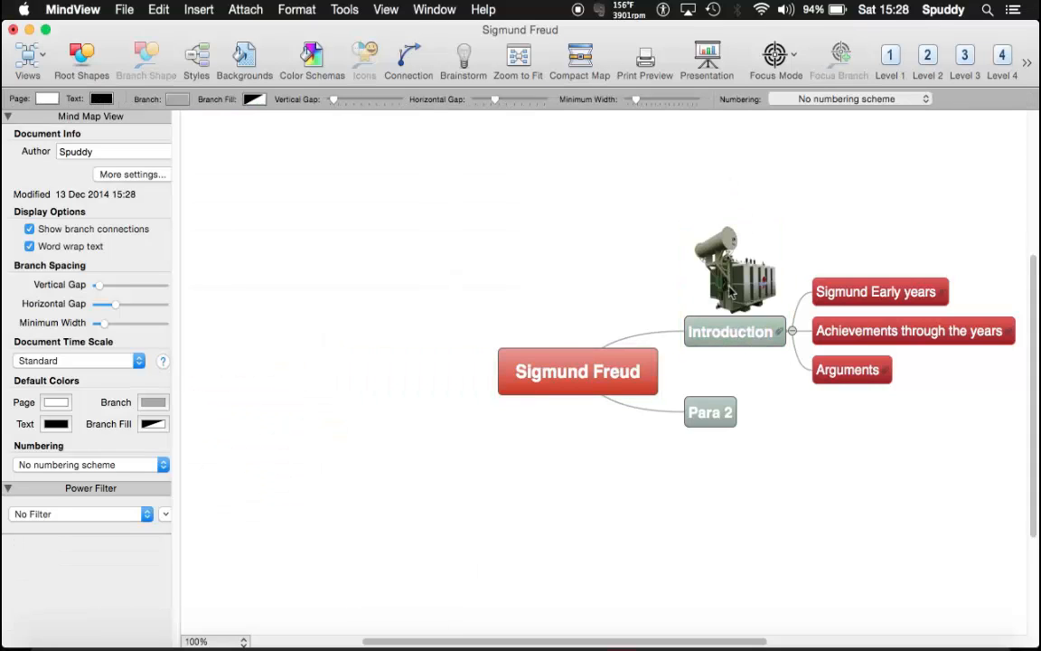
click(730, 339)
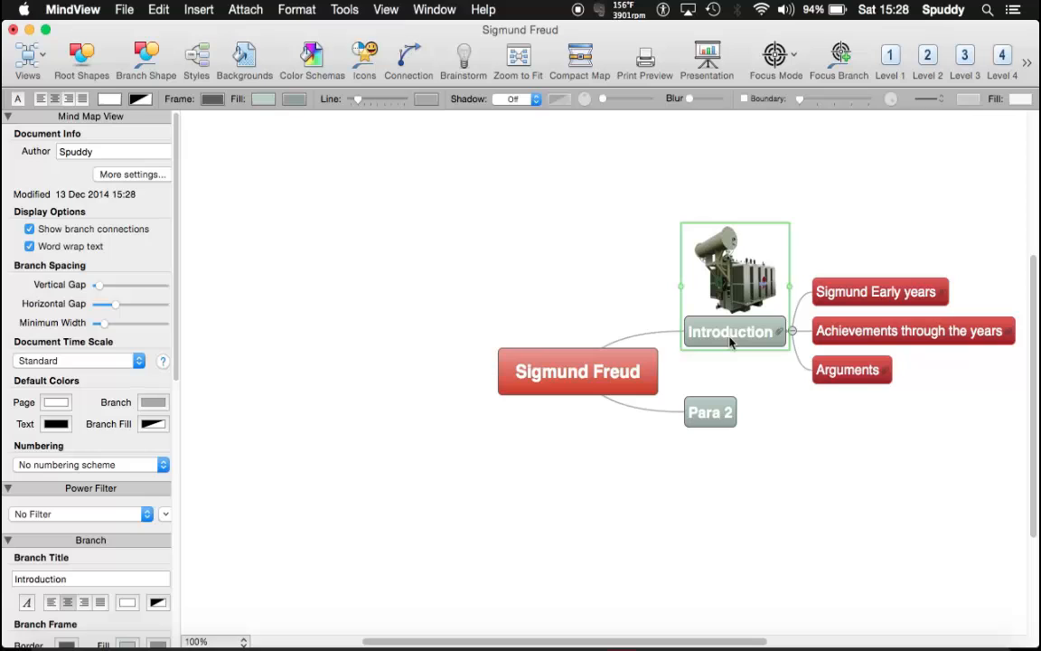
Select the Sigmund Freud root branch, then switch to Safari and open Google Images.
click(583, 382)
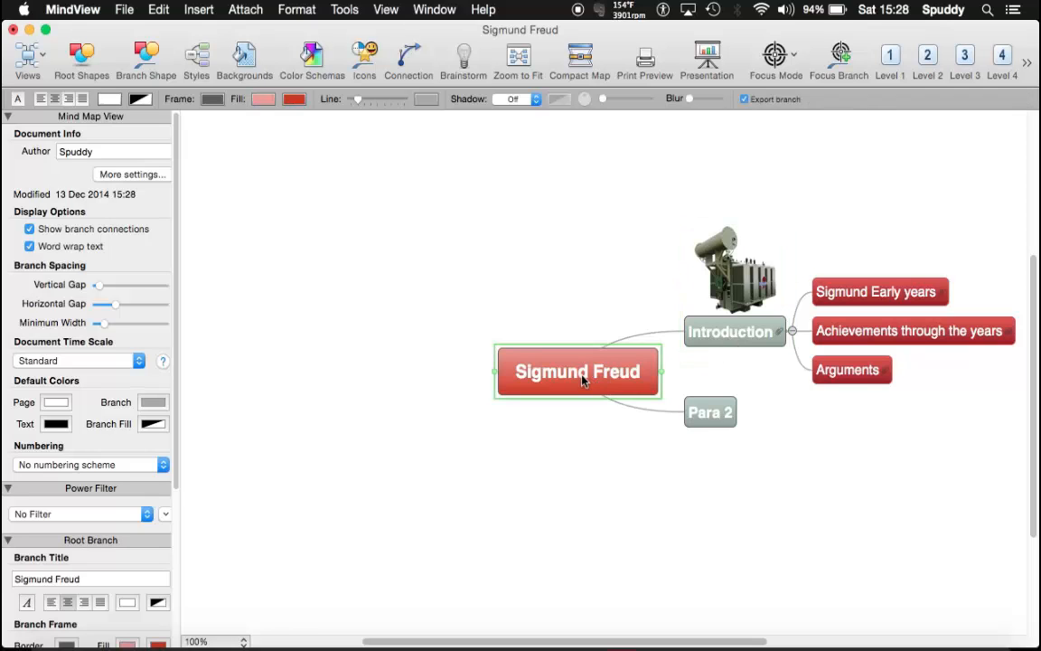
click(203, 617)
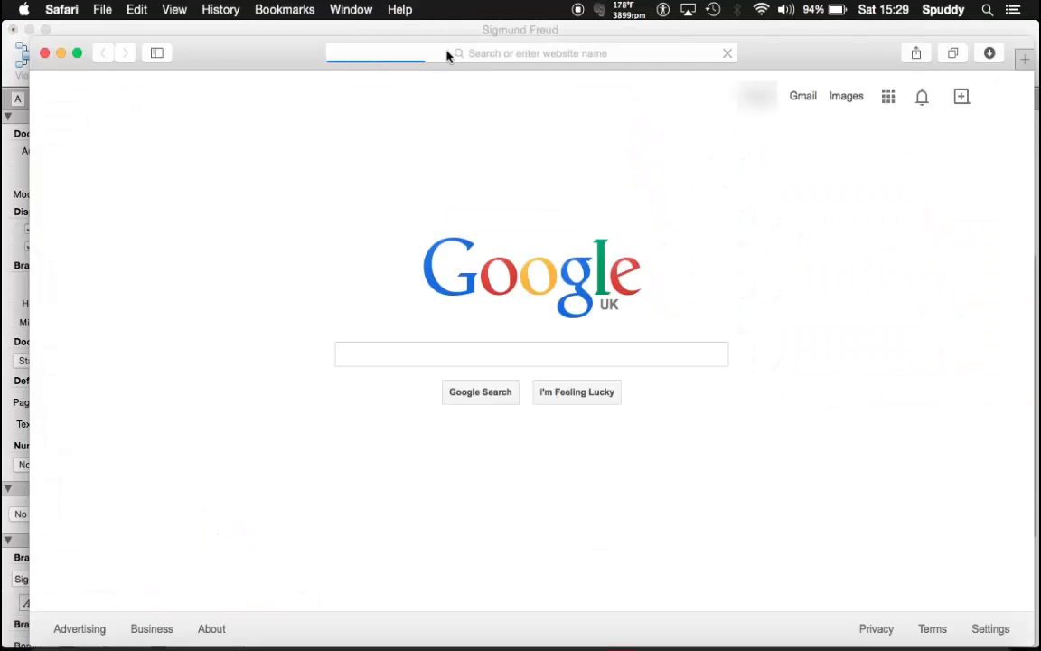
text(goog)
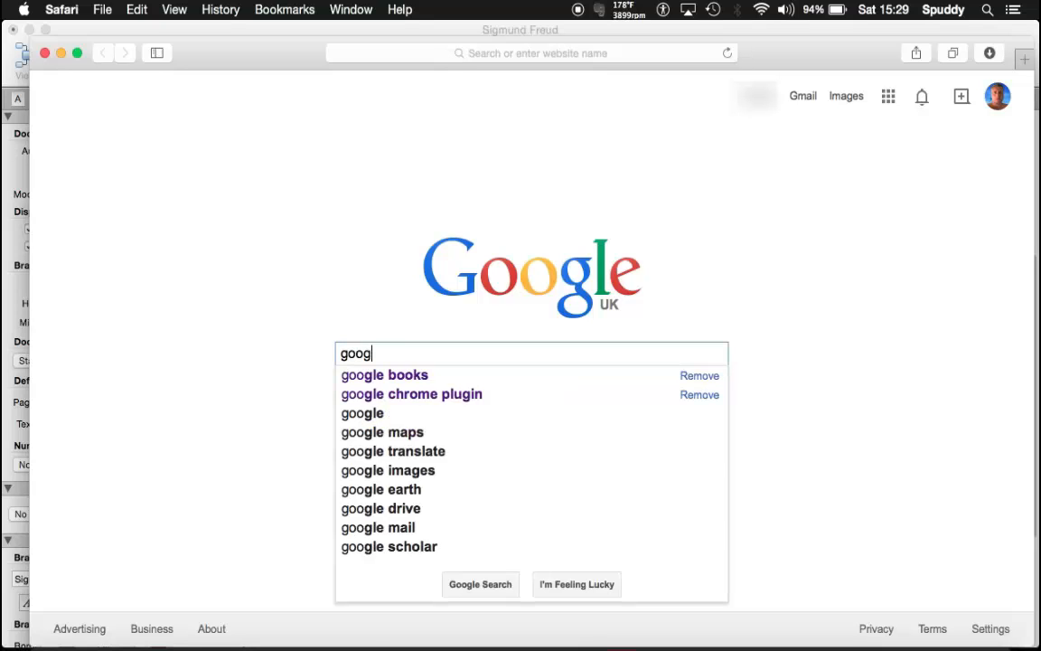
text(le imah)
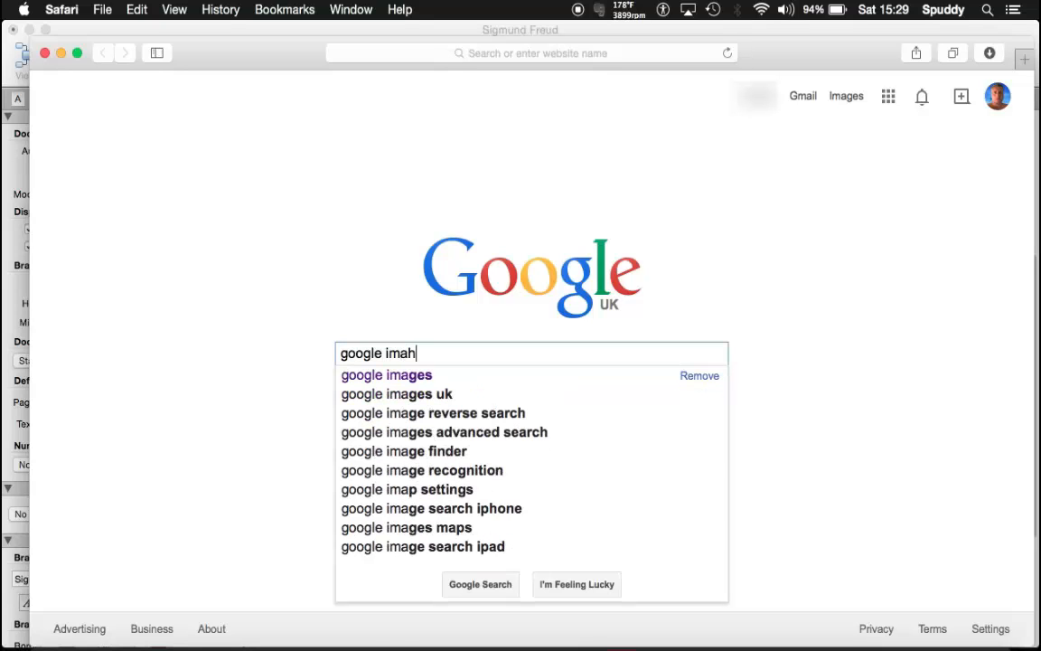
key(BackSpace)
text(ges)
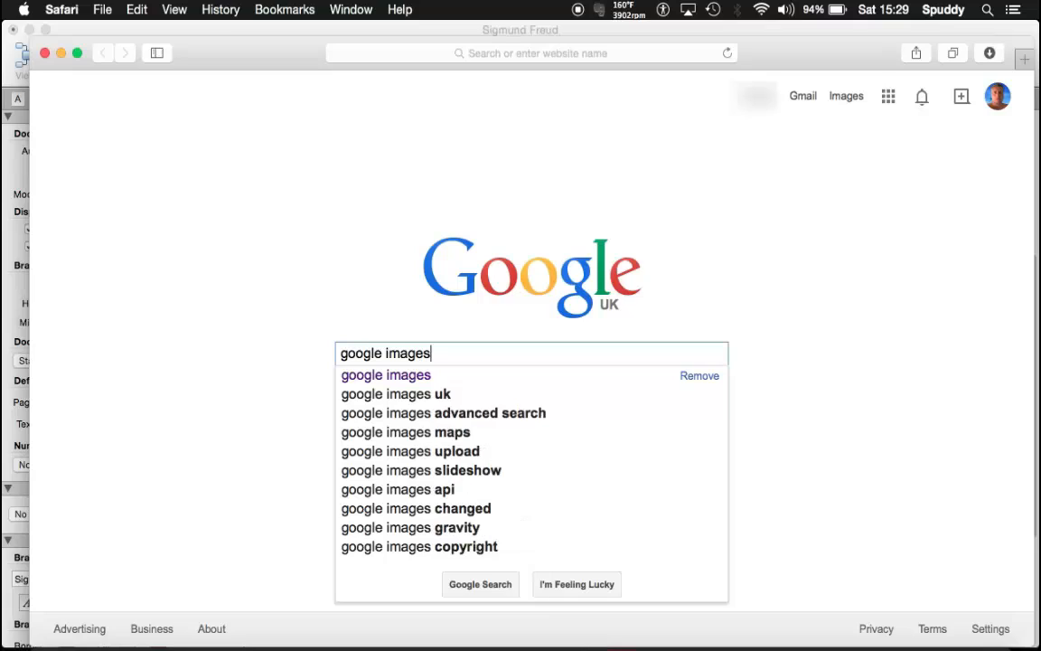
click(848, 101)
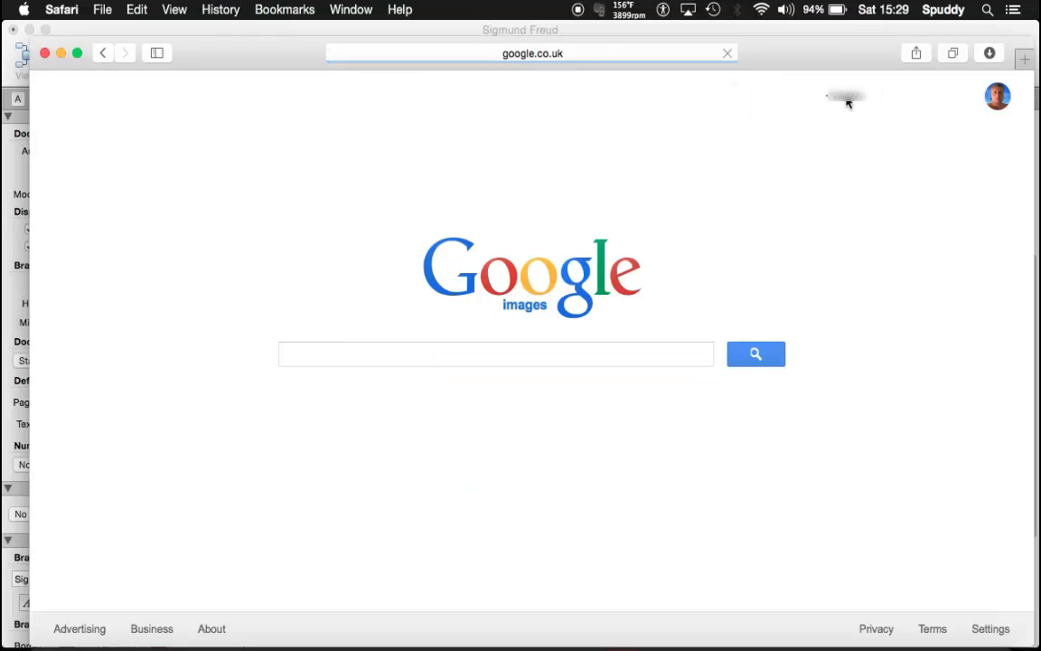
Search Google Images for "sigmund freud".
text(s)
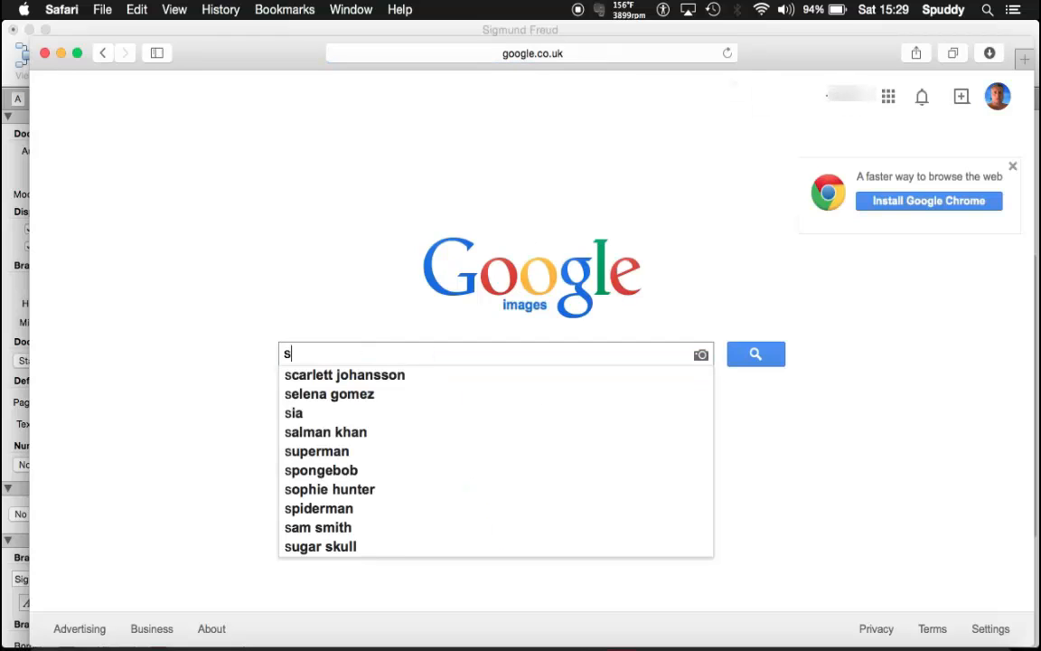
text(igmund freud)
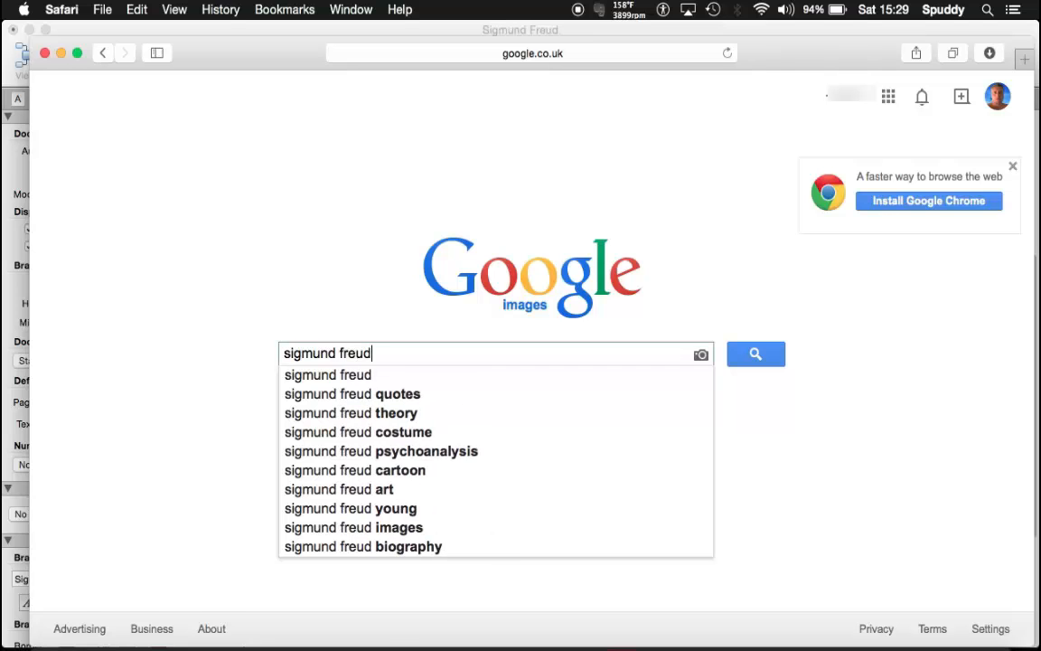
key(Return)
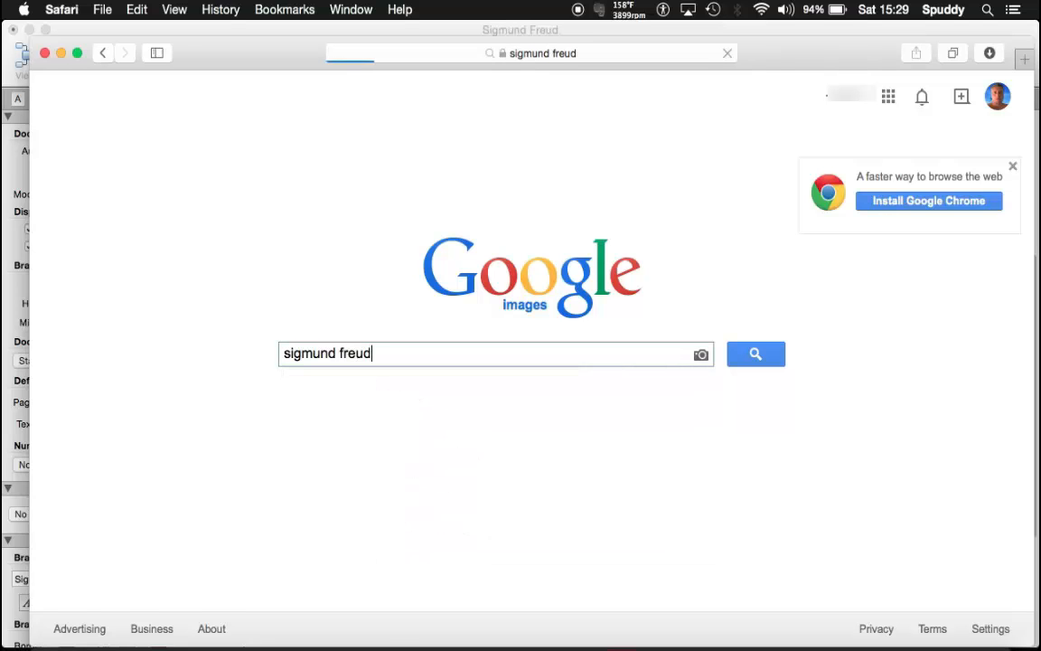
Save the grey Freud portrait from freud-museum.at to the Documents folder under the name "sigmund".
scroll(207, 474, down, 15)
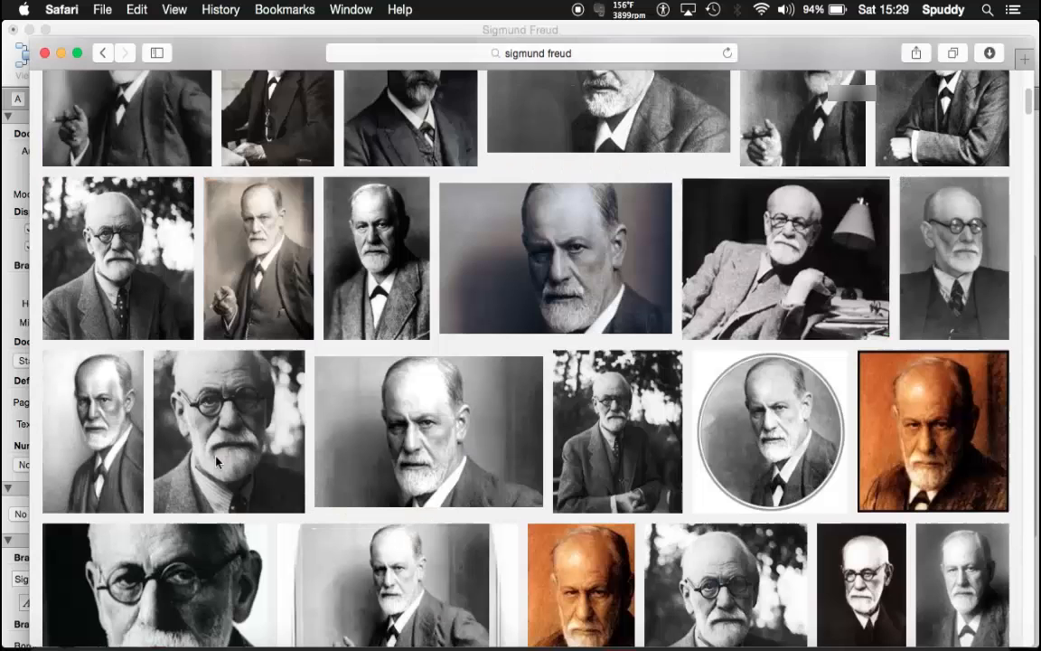
scroll(215, 464, down, 1)
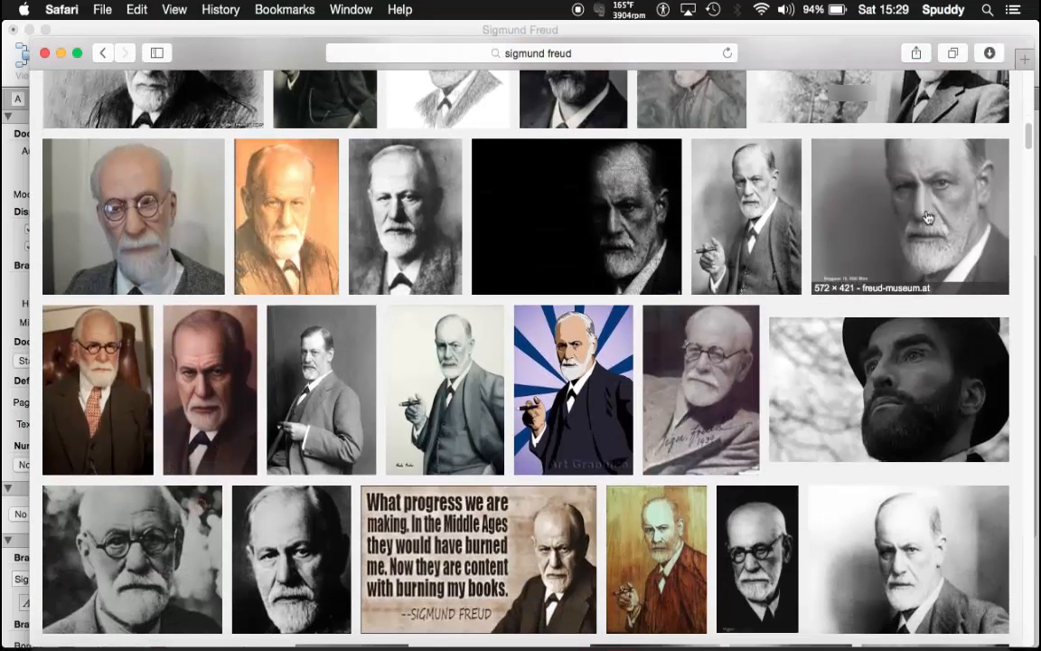
right_click(842, 209)
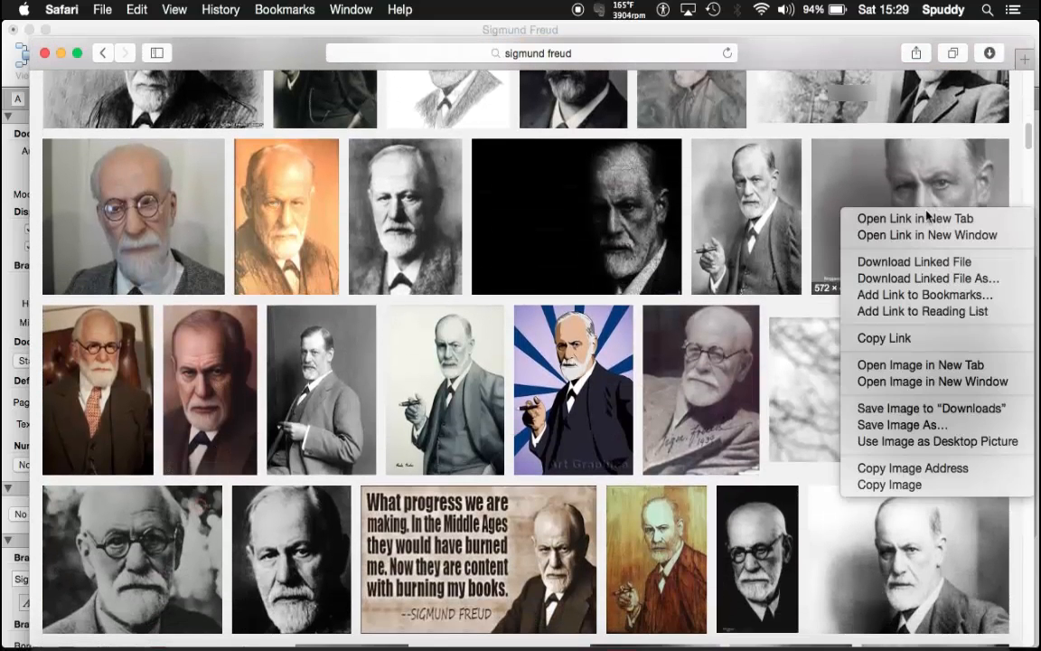
click(897, 425)
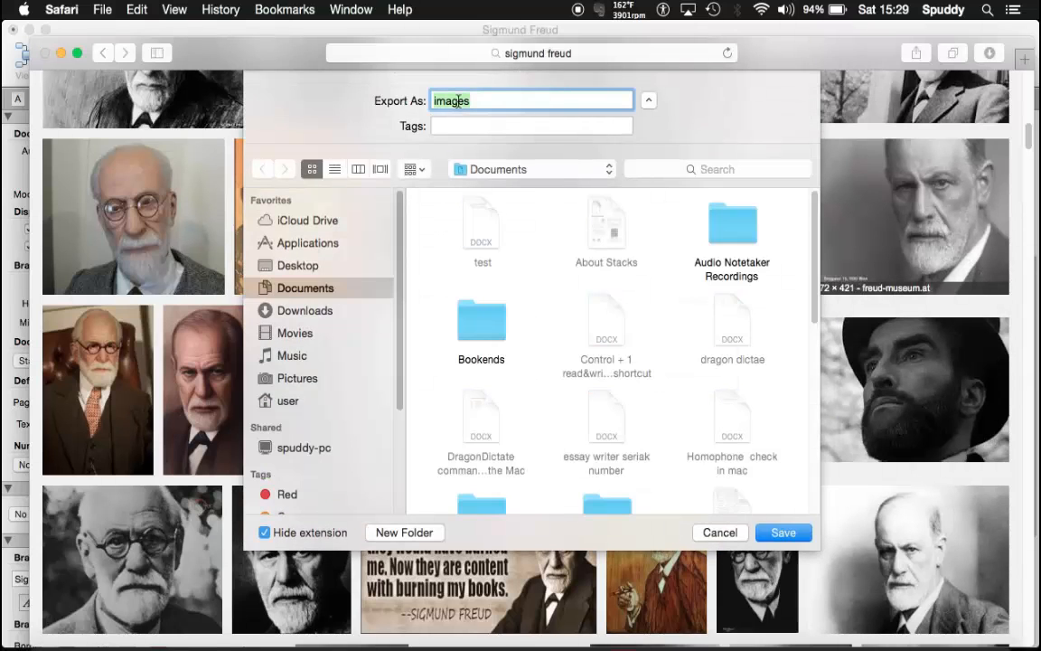
key(BackSpace)
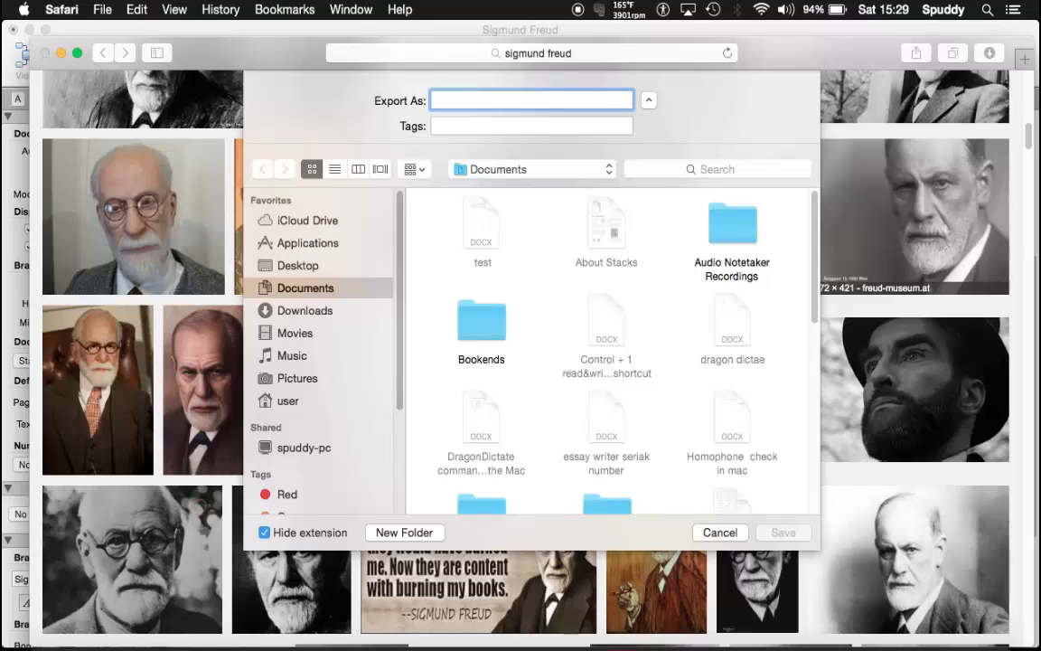
text(si)
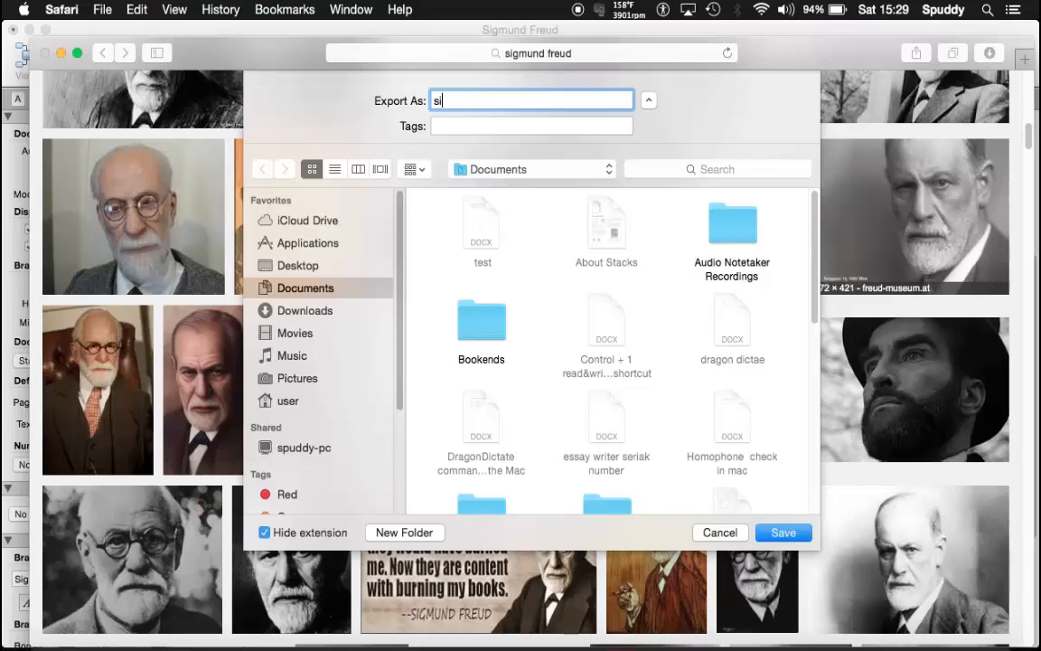
text(gmund)
click(785, 533)
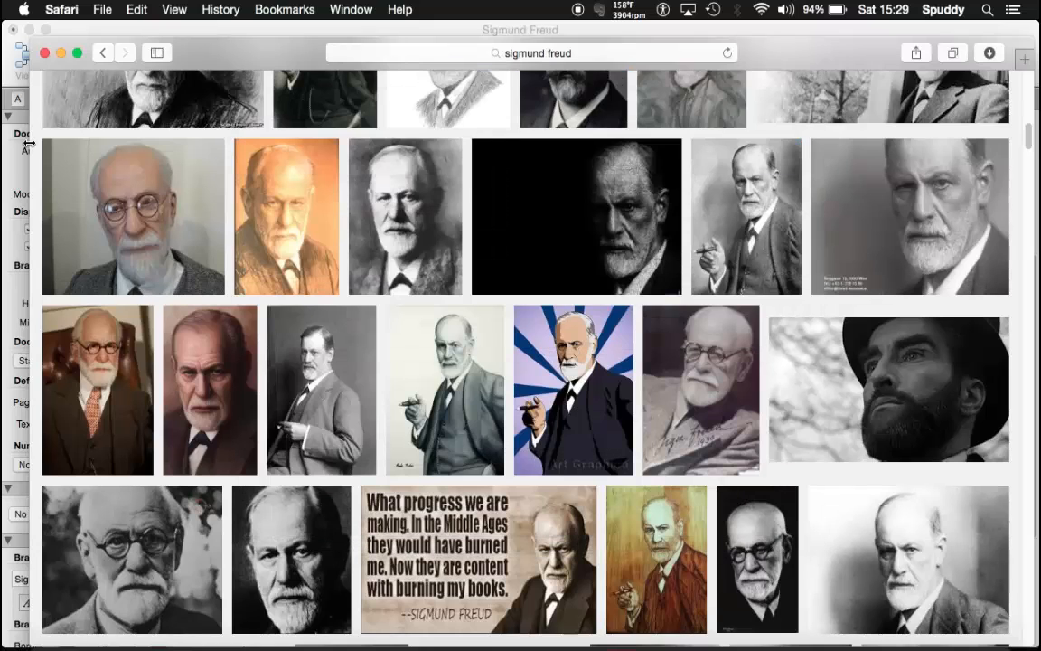
Minimise the Safari window, return to the Sigmund Freud mind map in MindView and select its root branch.
click(60, 53)
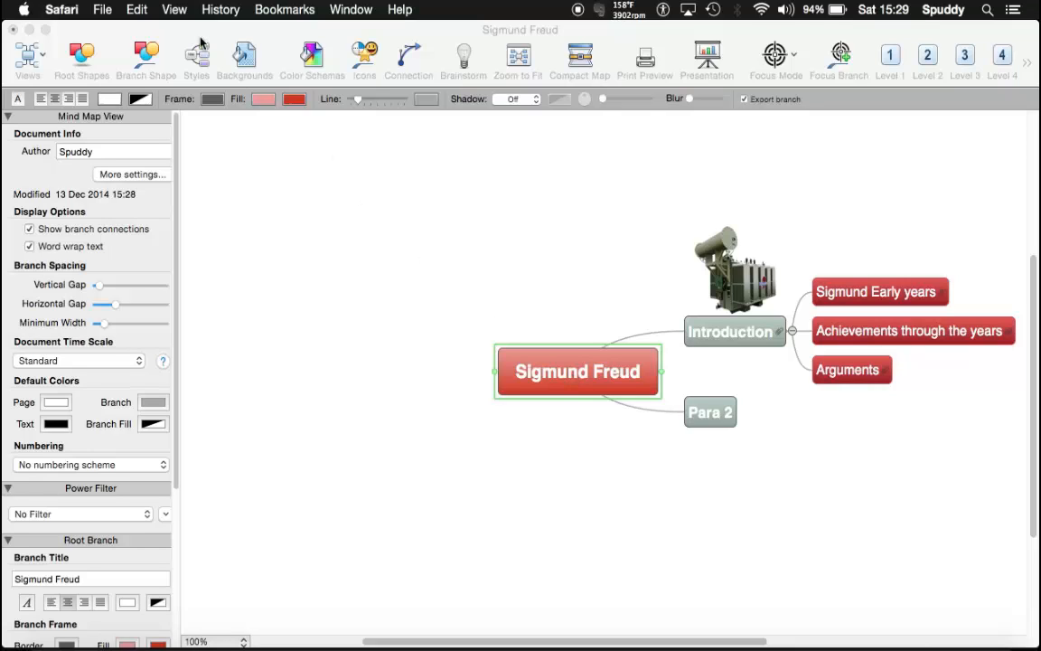
click(276, 165)
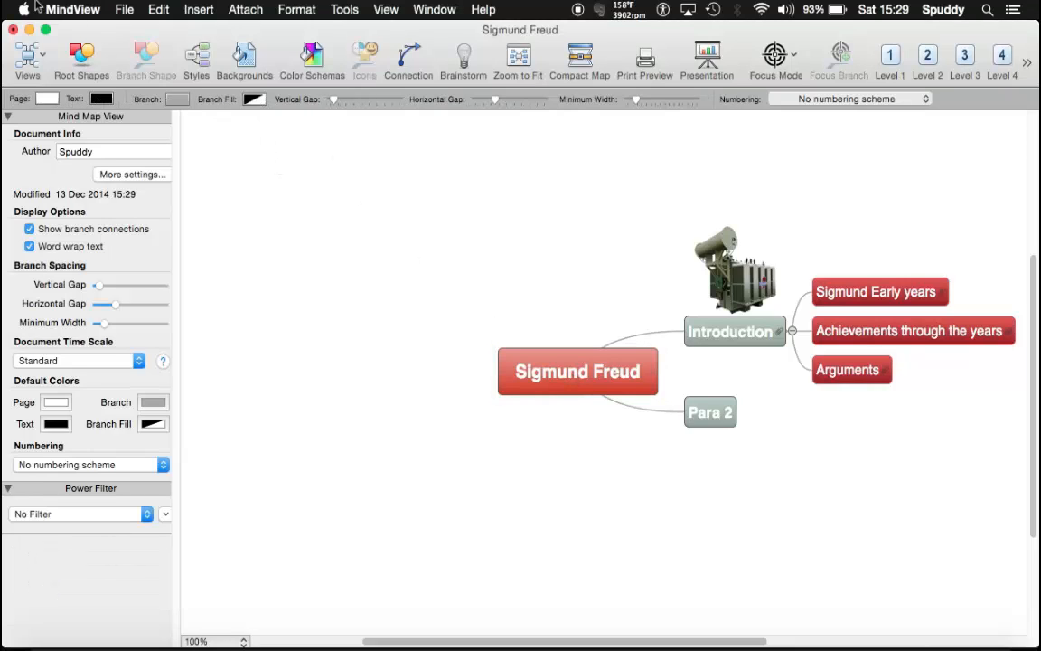
click(198, 10)
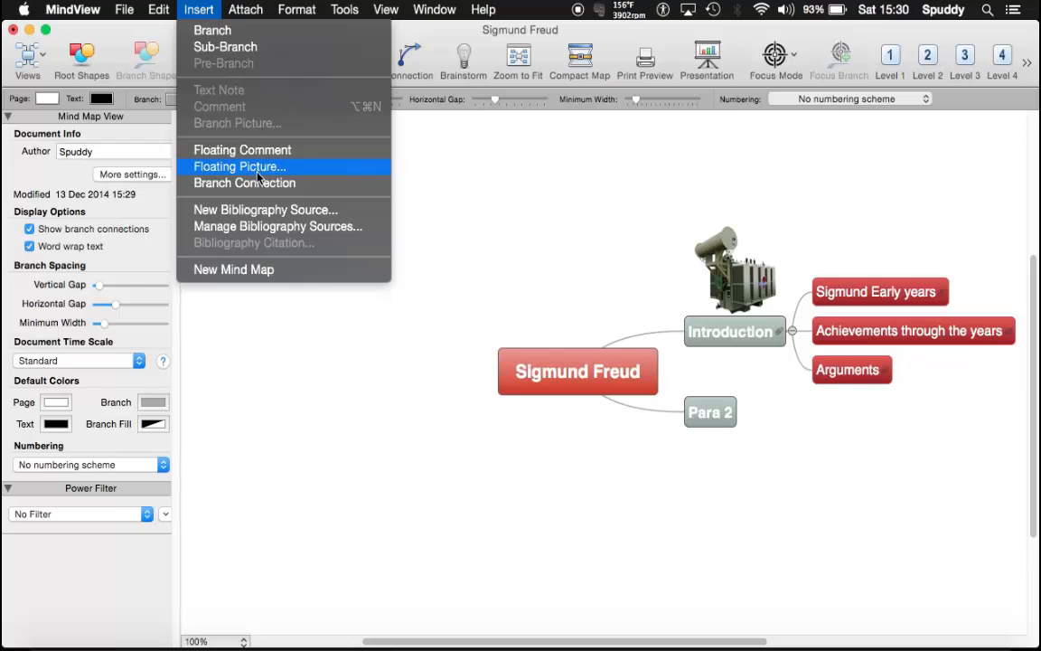
mouse_move(244, 13)
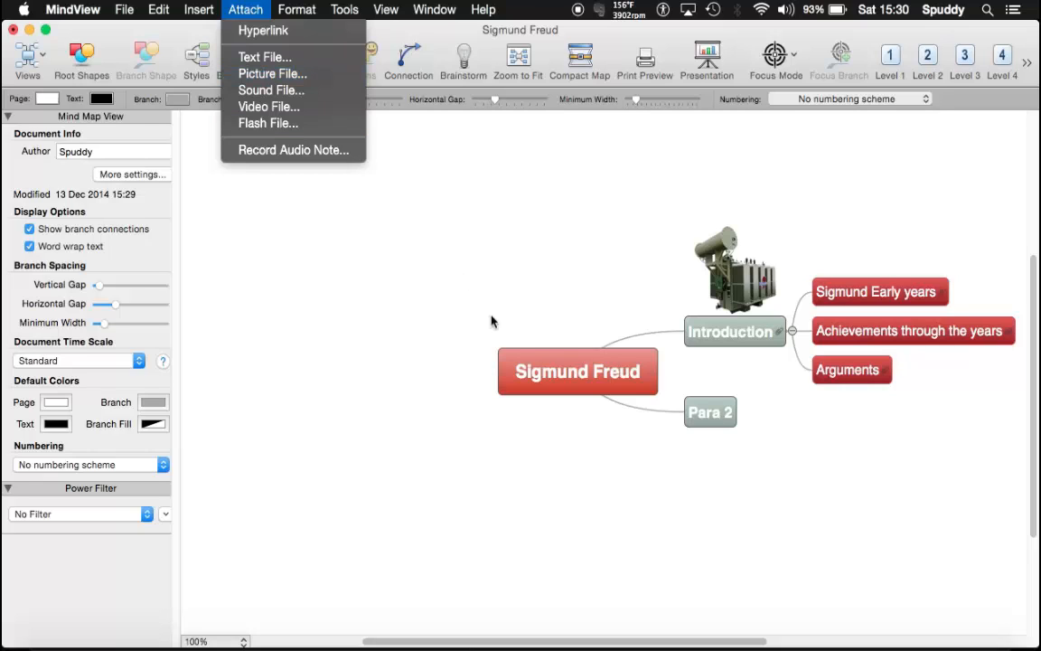
click(563, 371)
click(562, 371)
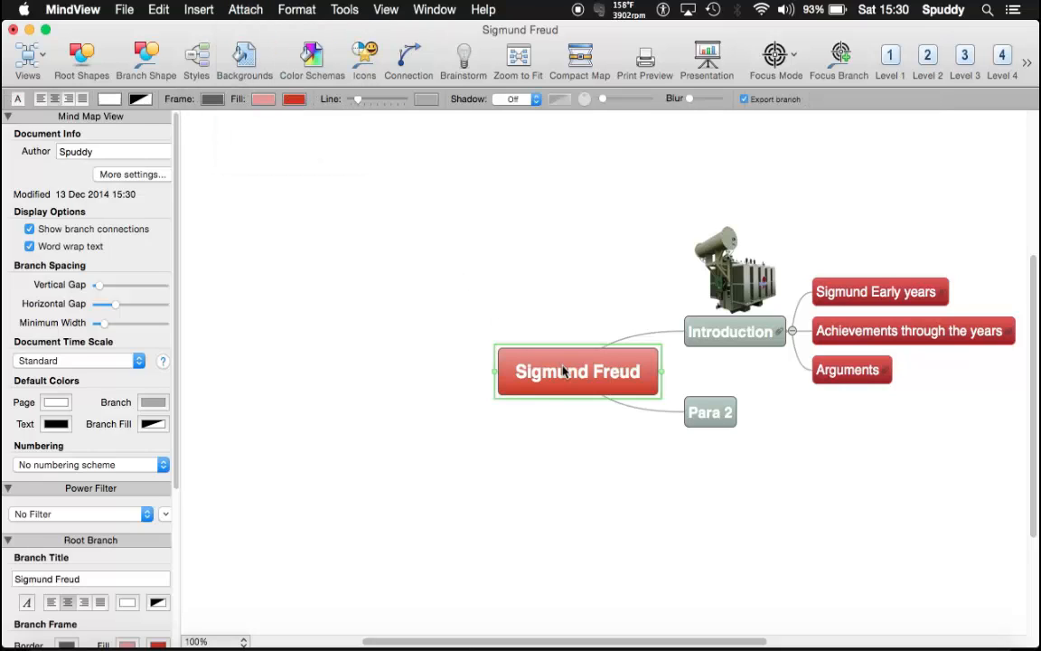
Insert the "sigmund" image from the Documents folder as a branch picture on the Sigmund Freud root branch.
right_click(562, 372)
mouse_move(583, 383)
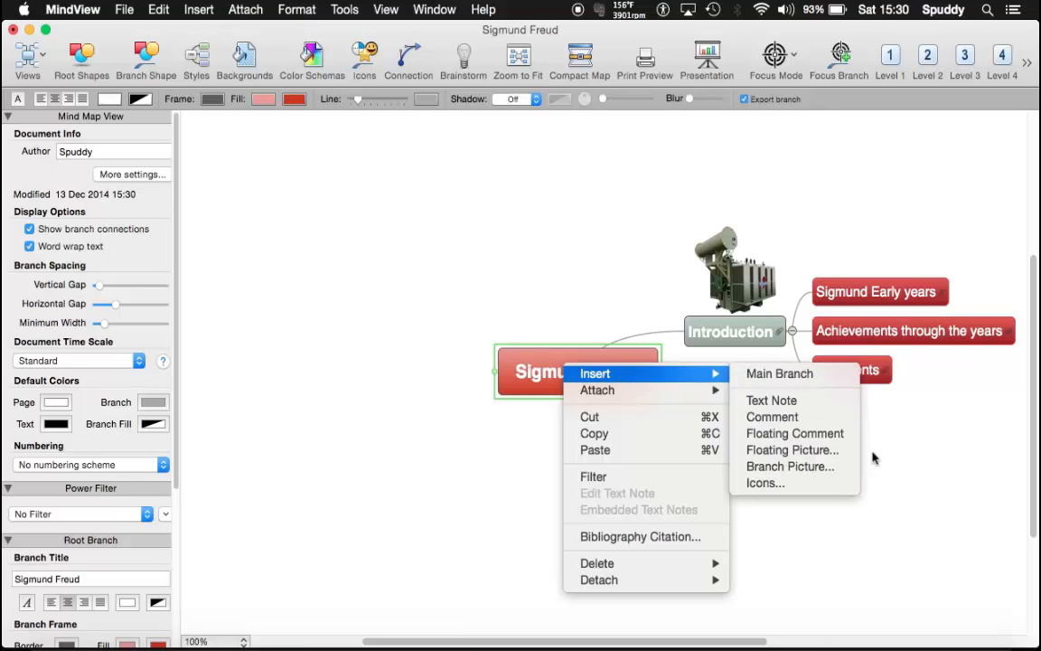
click(812, 472)
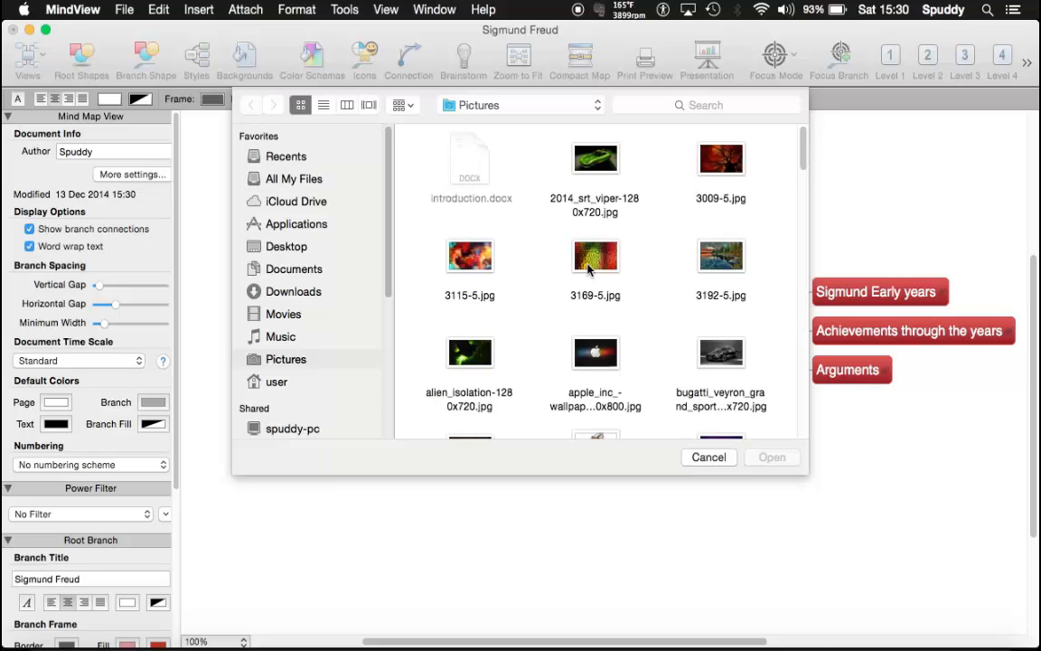
click(283, 271)
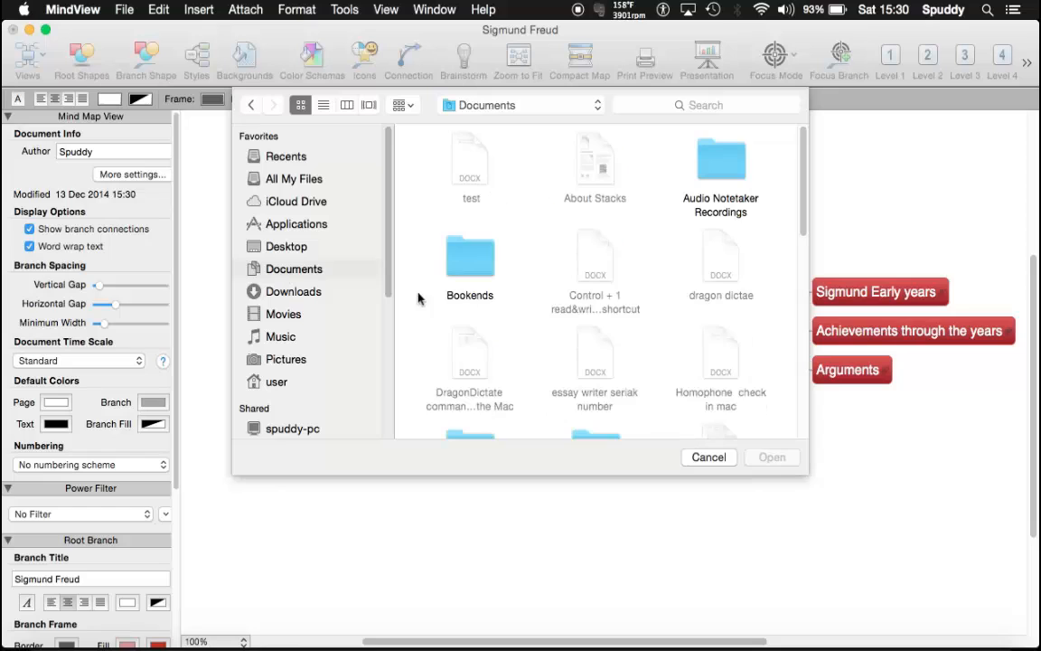
scroll(570, 339, down, 5)
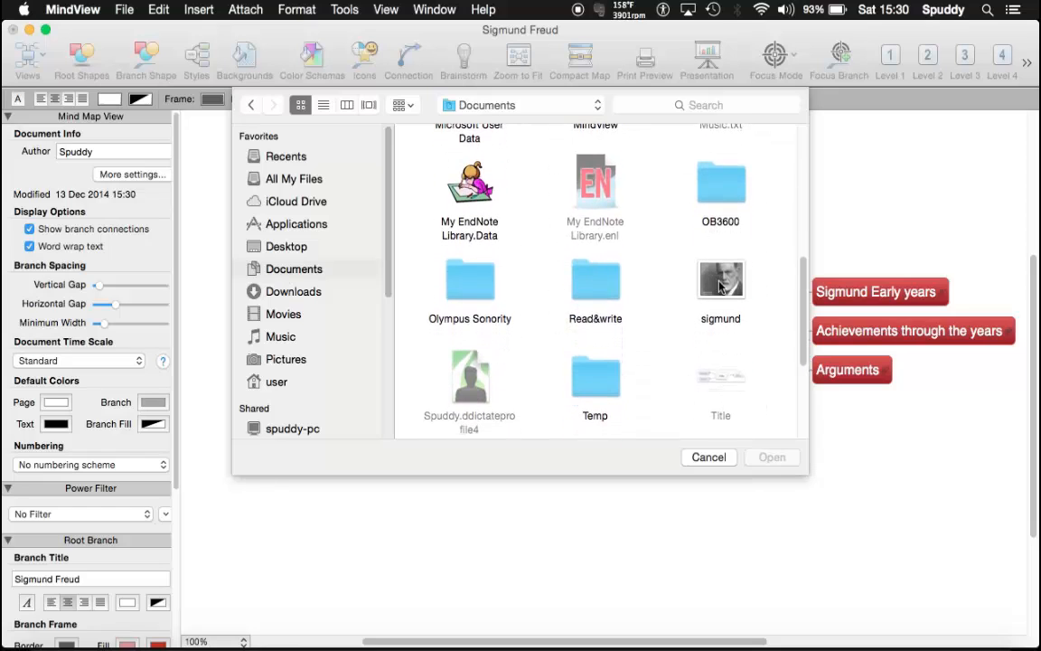
double_click(714, 278)
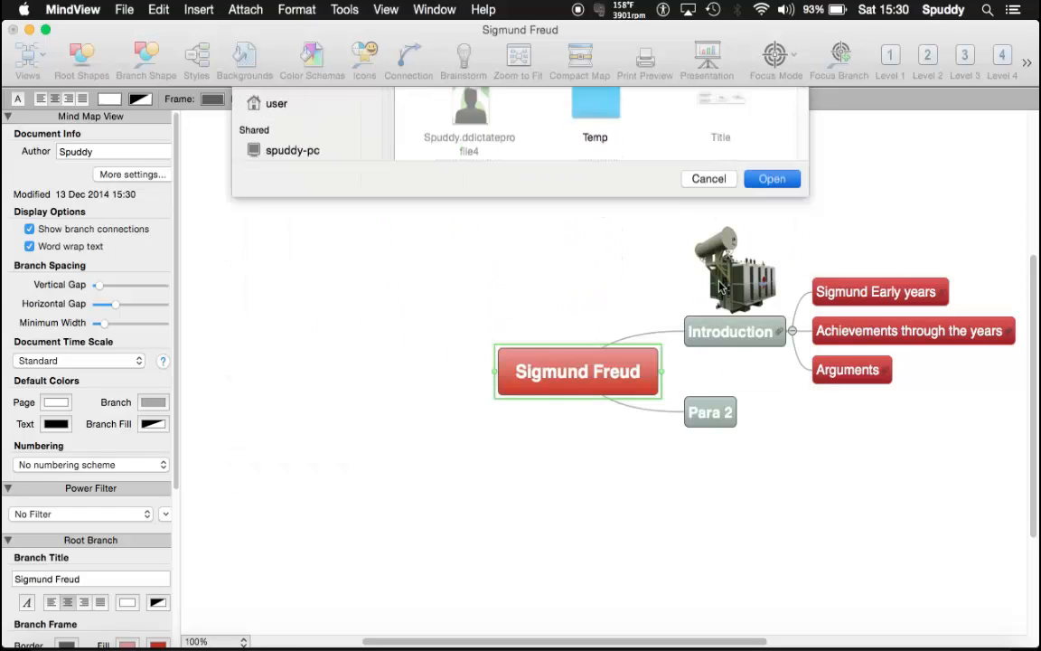
click(441, 512)
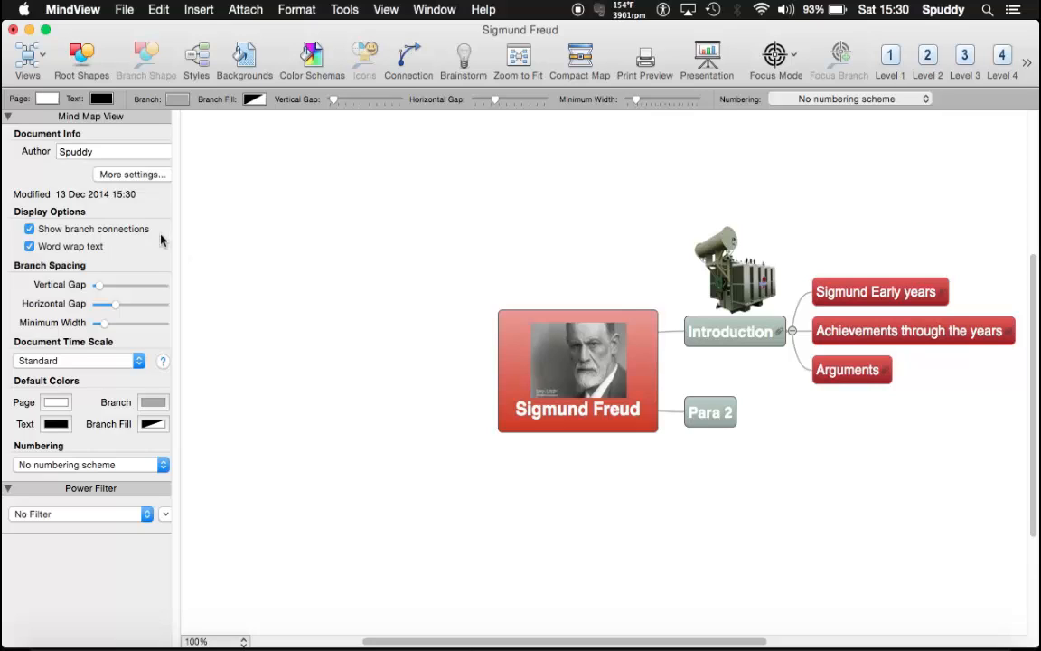
Set up a Word export of the mind map using the APA Style document template.
click(124, 10)
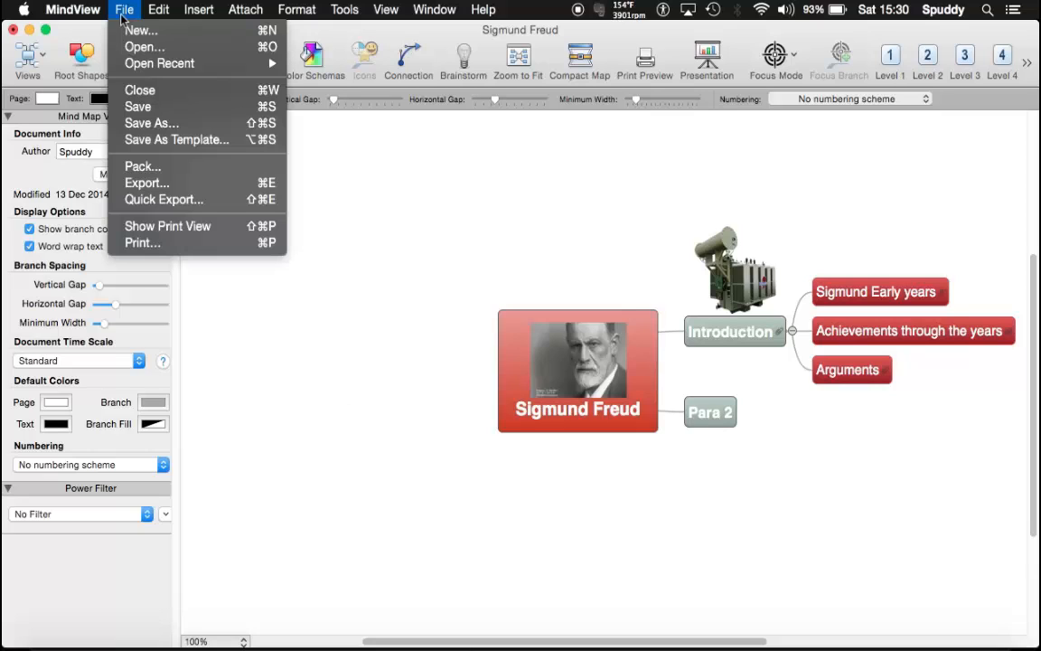
click(171, 184)
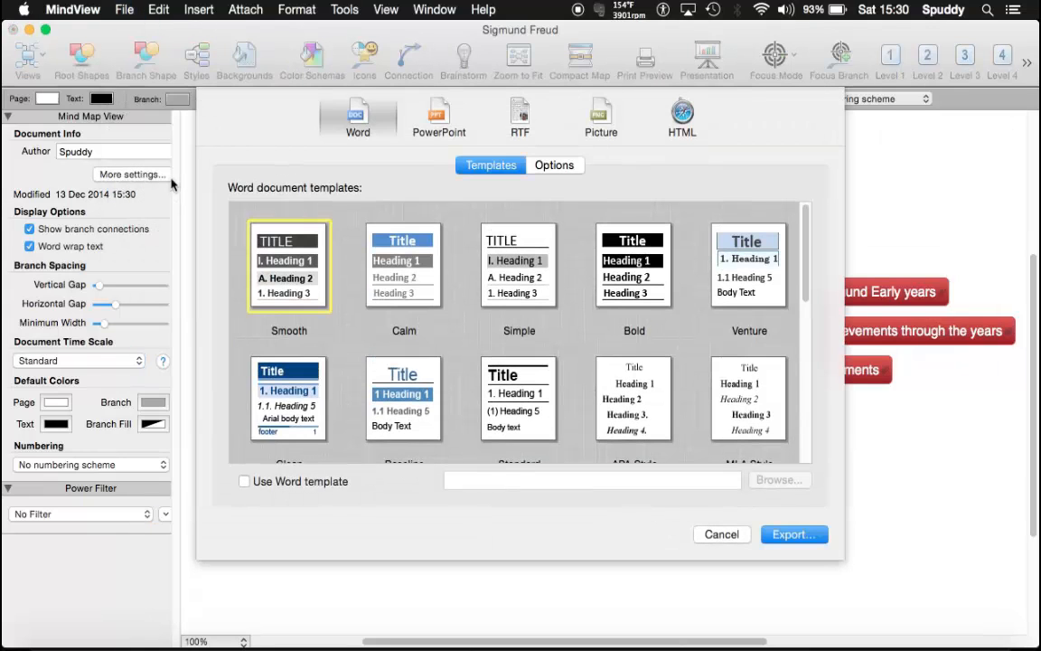
scroll(492, 316, down, 3)
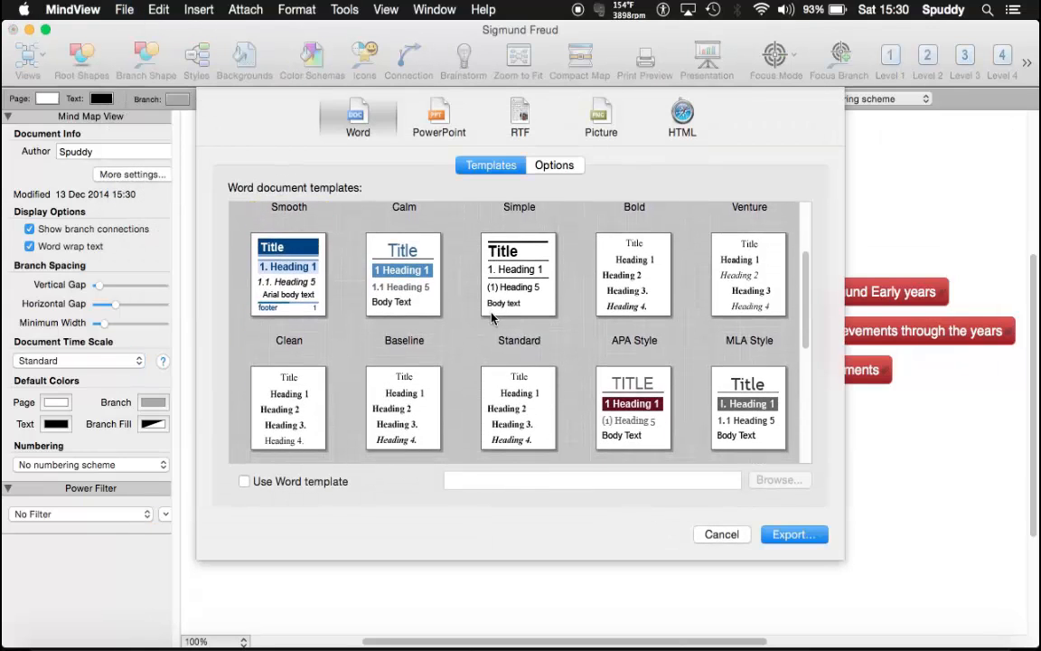
scroll(492, 317, down, 3)
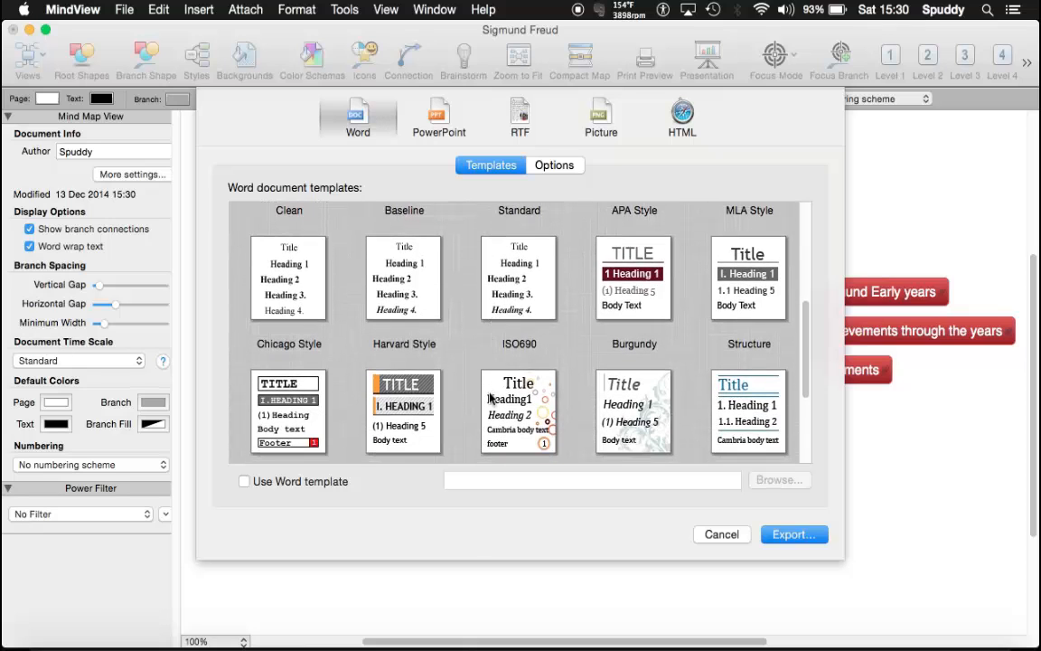
scroll(500, 302, up, 3)
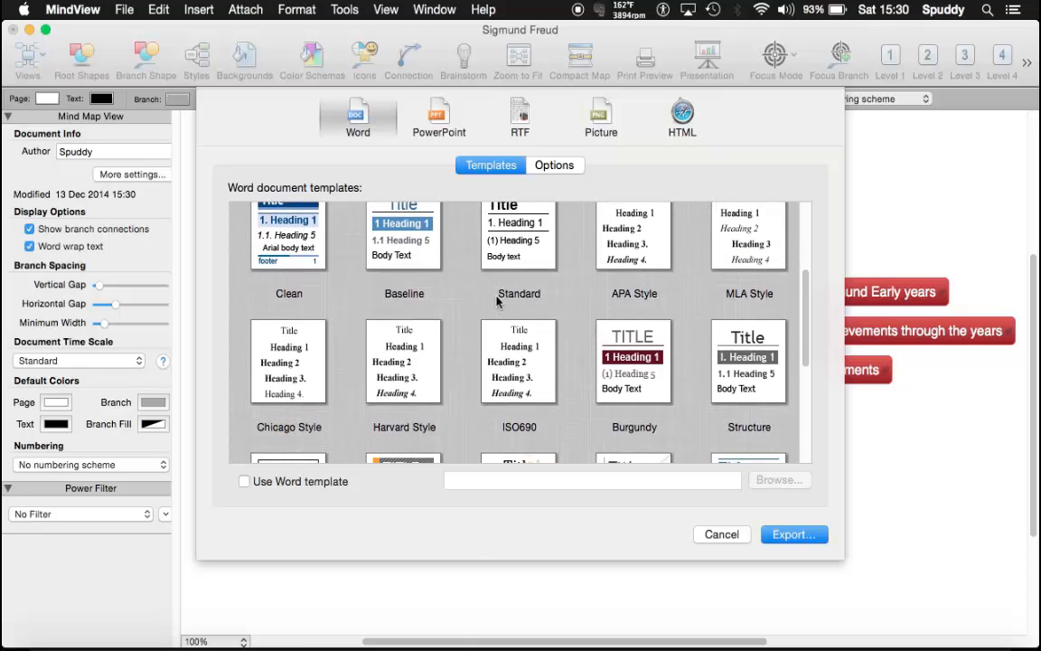
click(628, 250)
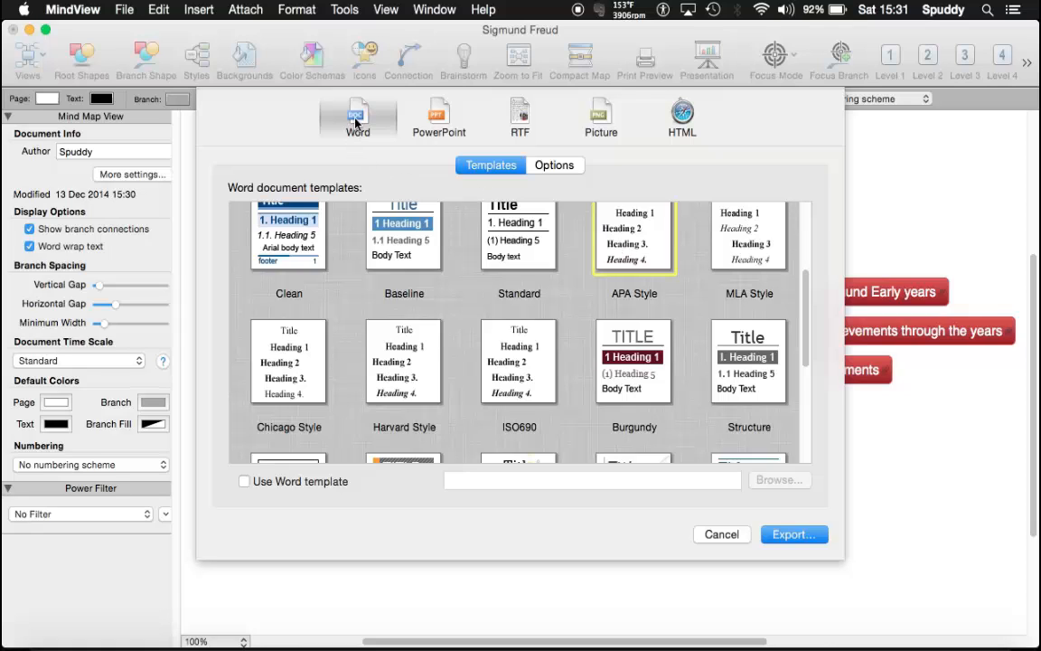
Exclude the branch pictures, the map image and the table of contents from the Word export.
click(549, 167)
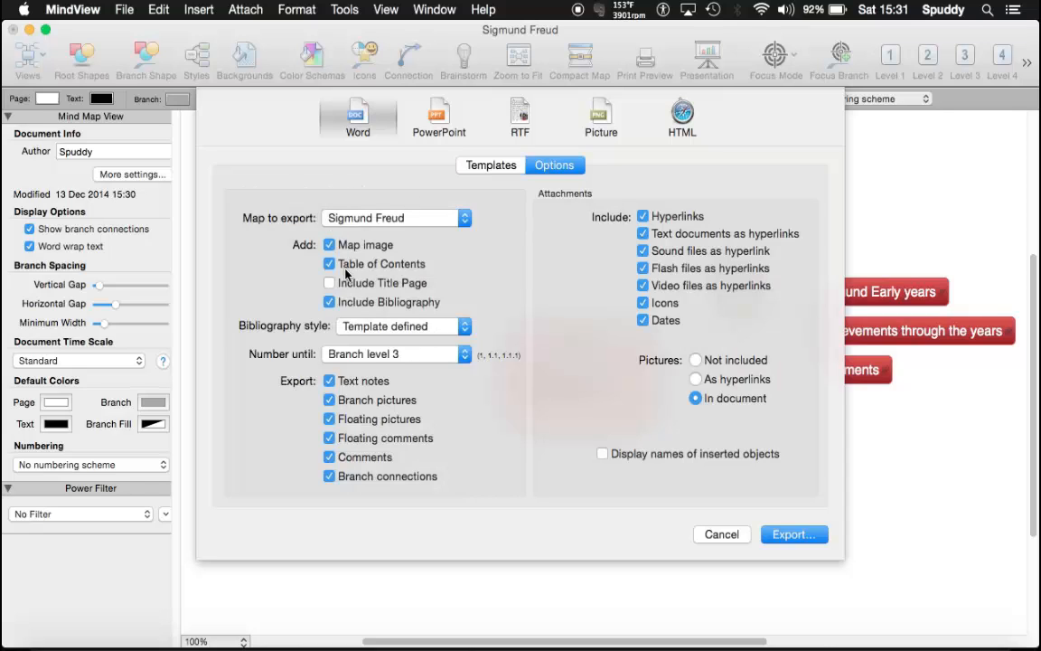
click(329, 400)
click(330, 245)
click(330, 263)
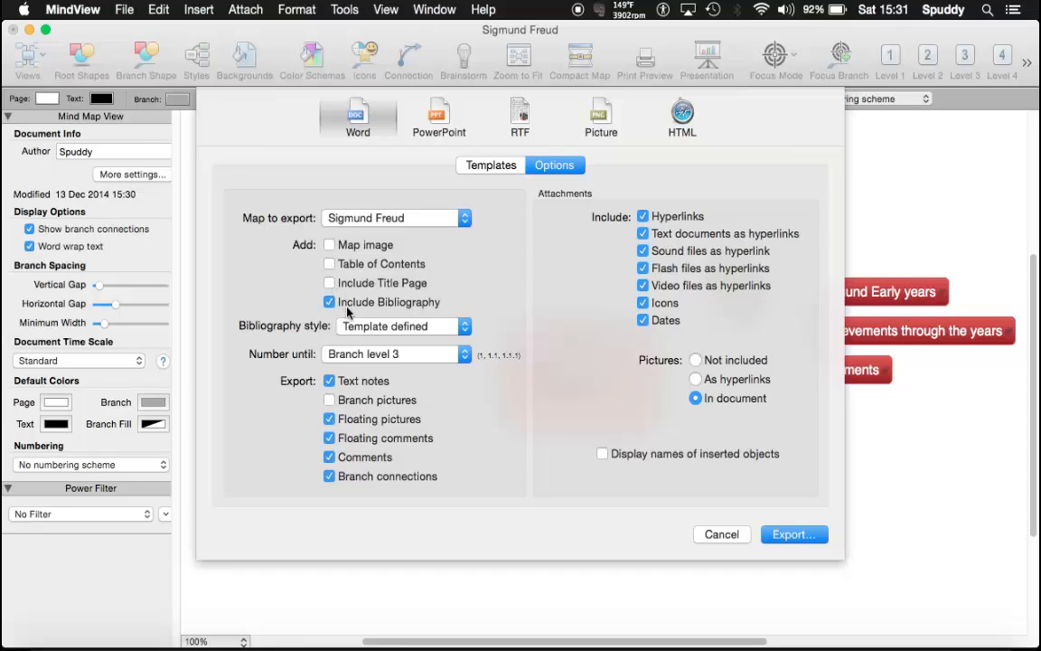
Export the document as "Sigmund Freud" with its attached resources to the Desktop, and open it in Word with its fields updated.
click(777, 537)
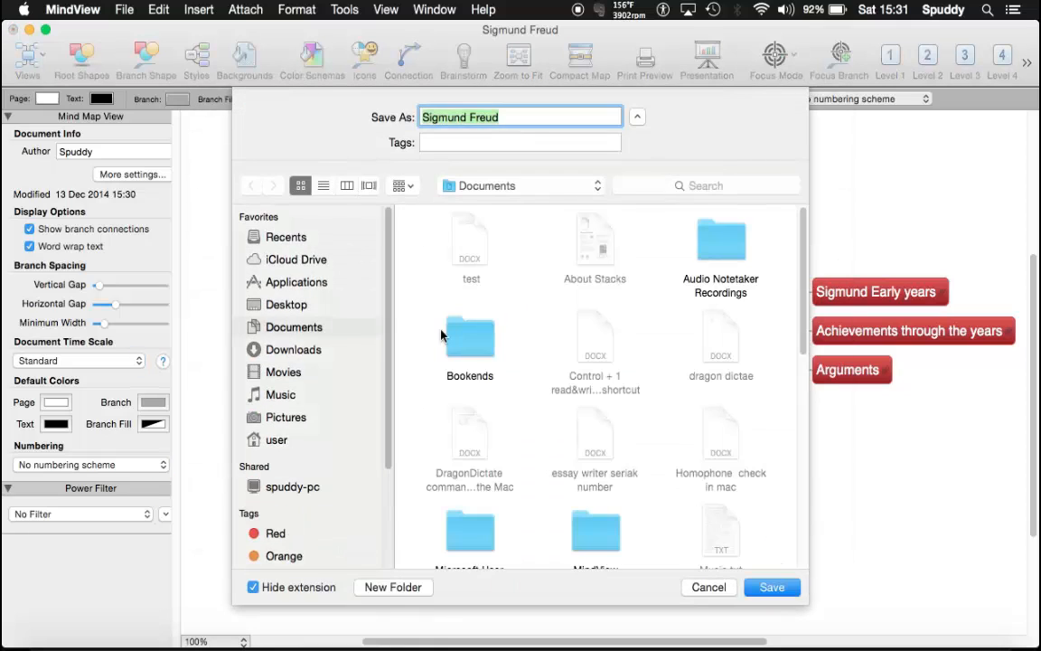
click(288, 306)
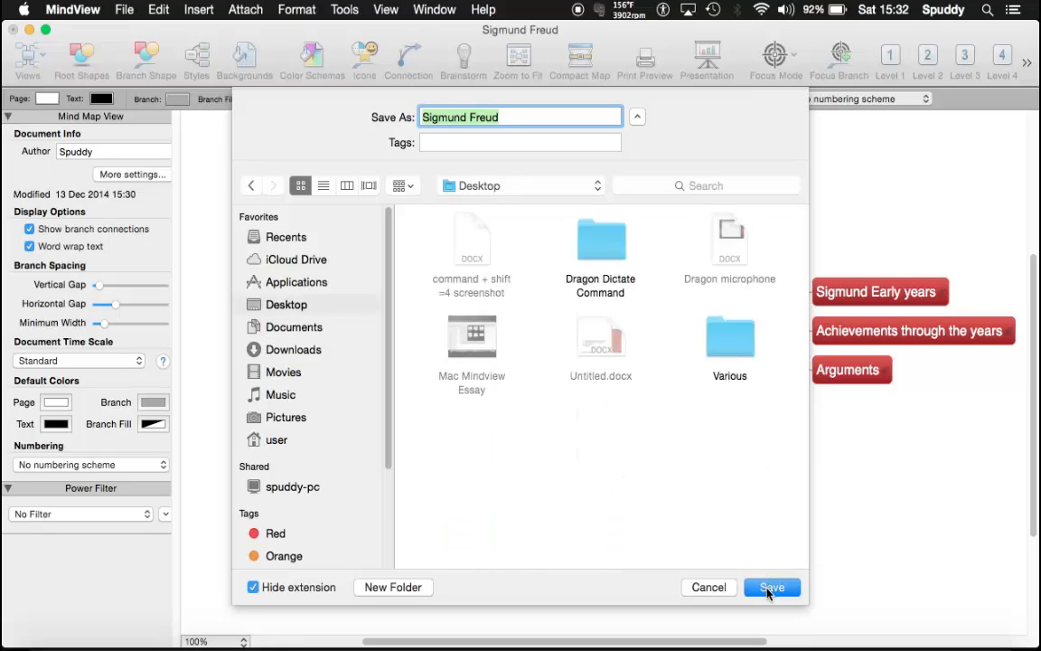
click(770, 588)
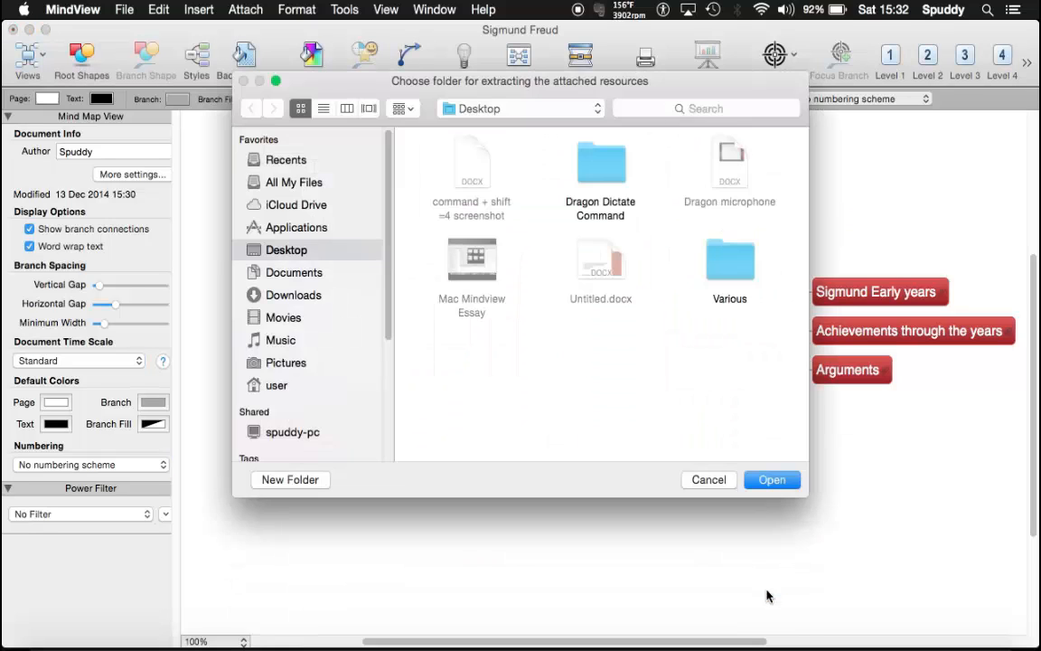
click(771, 480)
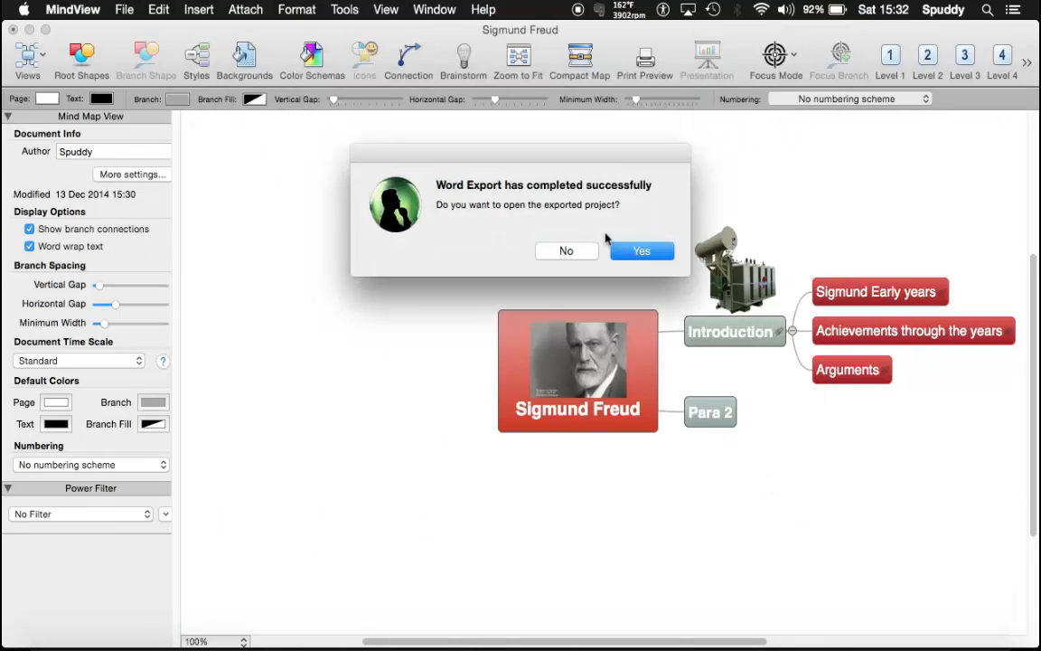
click(633, 252)
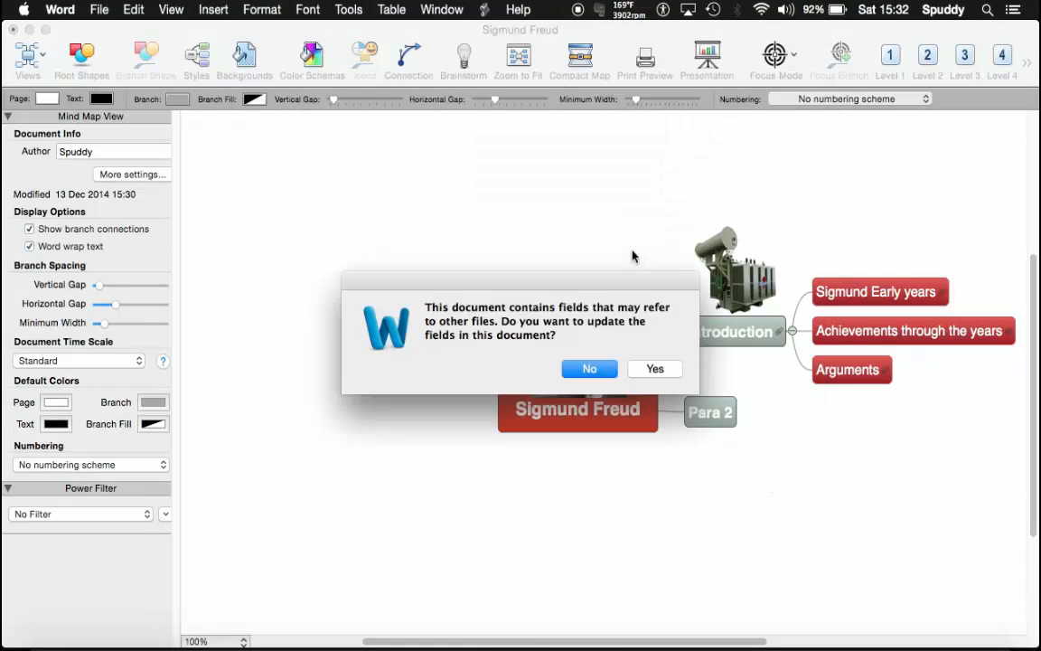
click(649, 371)
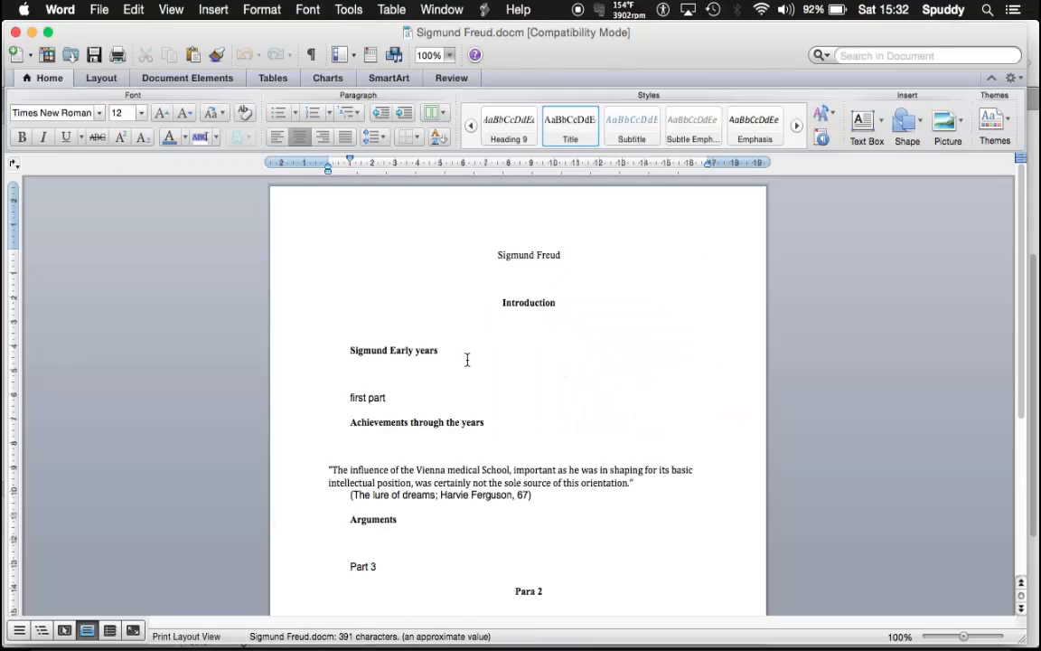
Delete the sub-headings "Sigmund Early years", "Achievements through the years" and "Arguments", plus the blank line above the Vienna medical School quotation.
scroll(468, 360, down, 3)
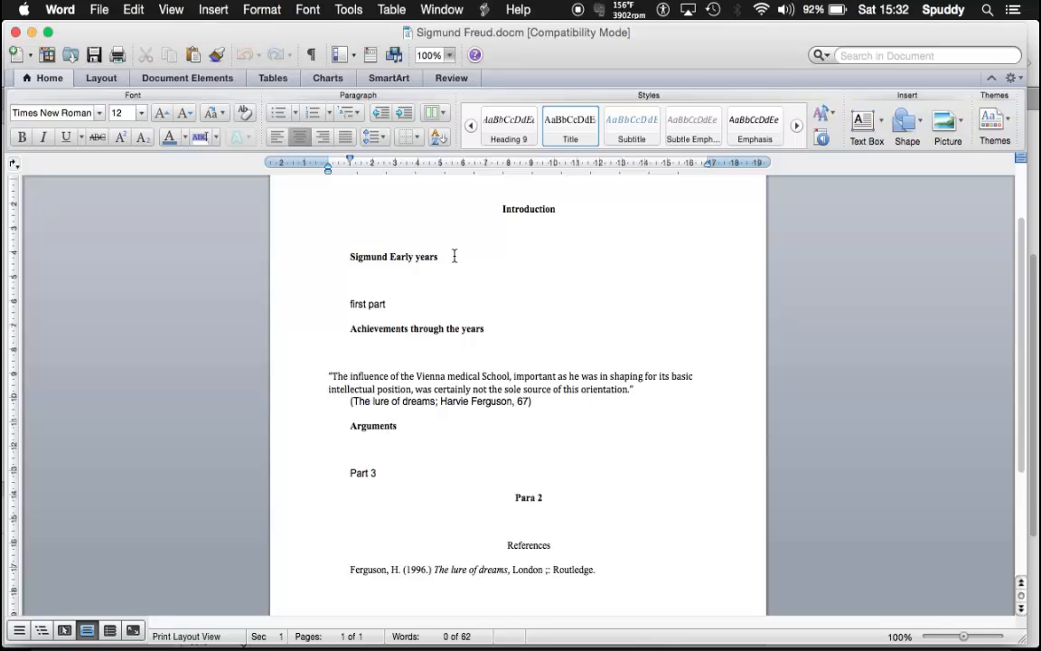
drag(455, 256, 349, 262)
key(BackSpace)
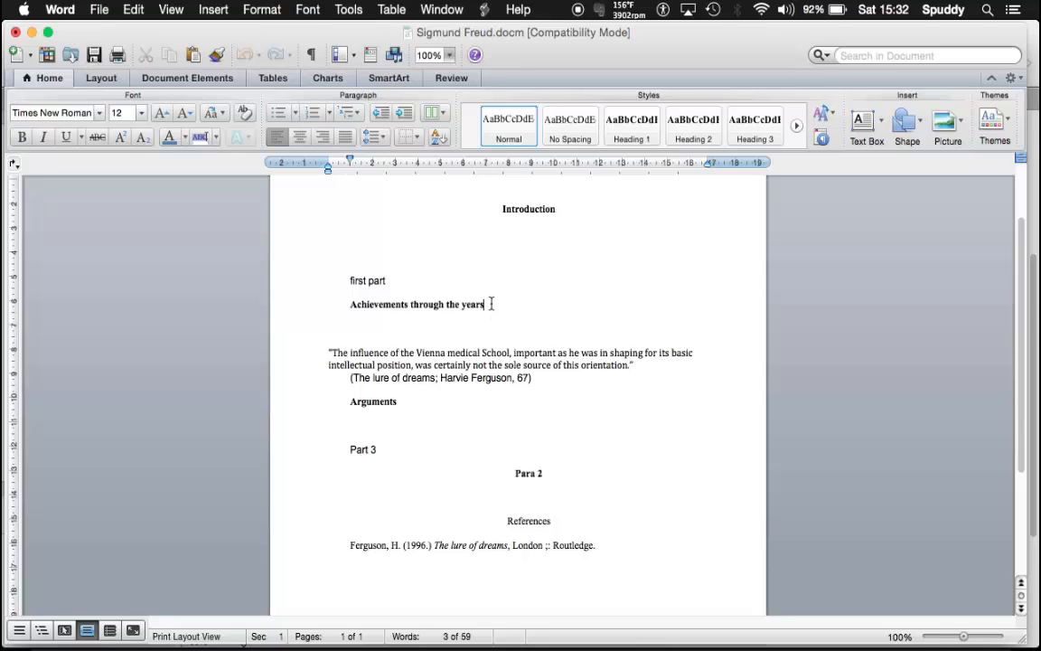
drag(490, 304, 376, 314)
key(BackSpace)
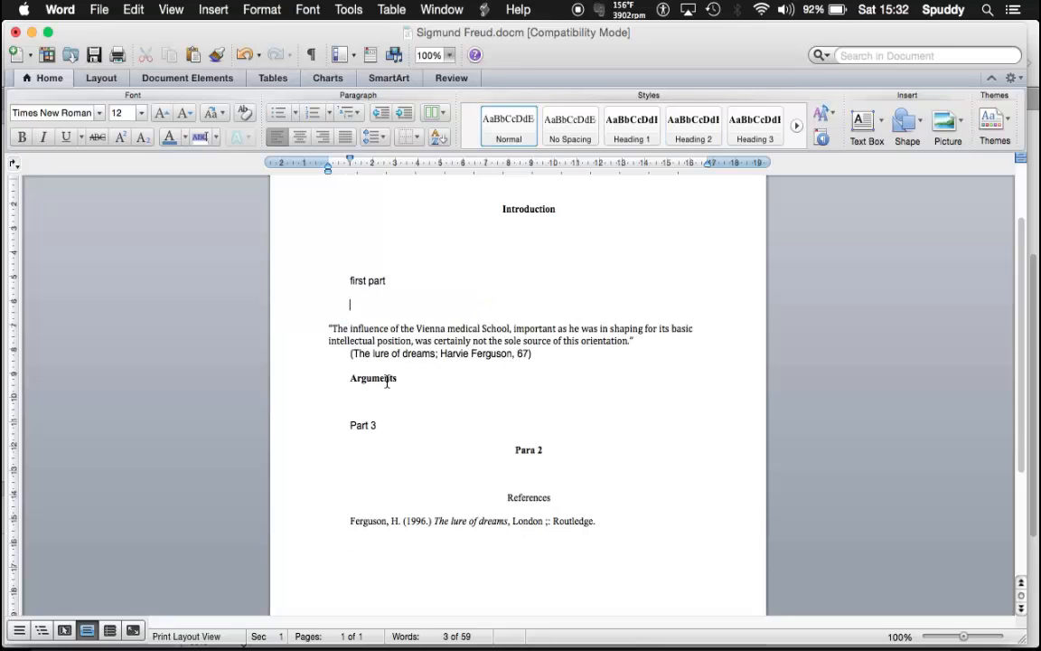
drag(397, 377, 341, 376)
key(BackSpace)
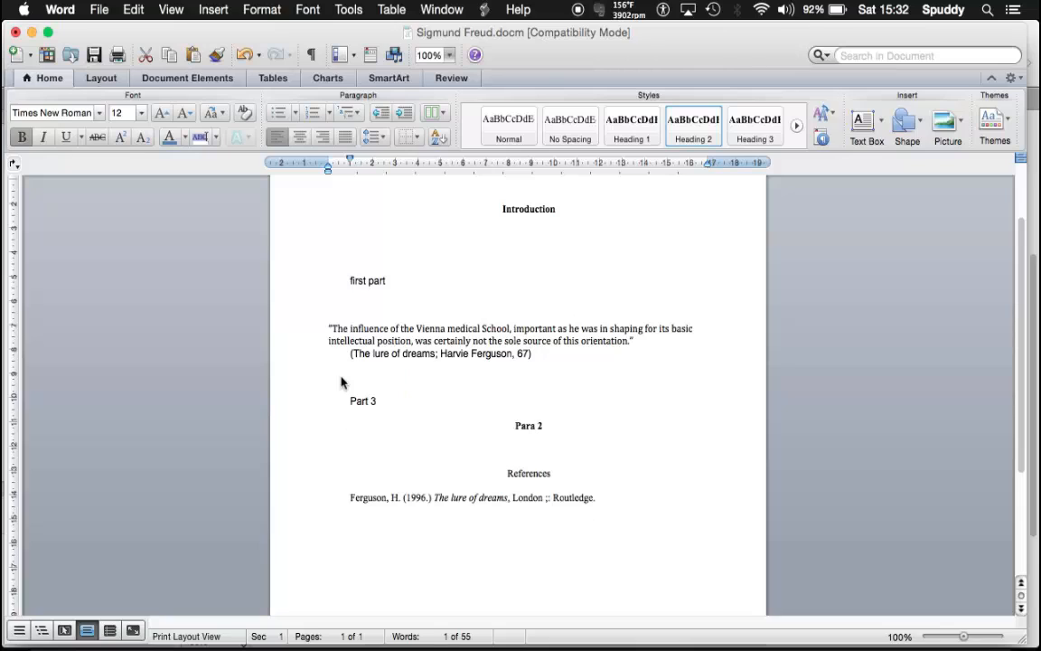
click(379, 298)
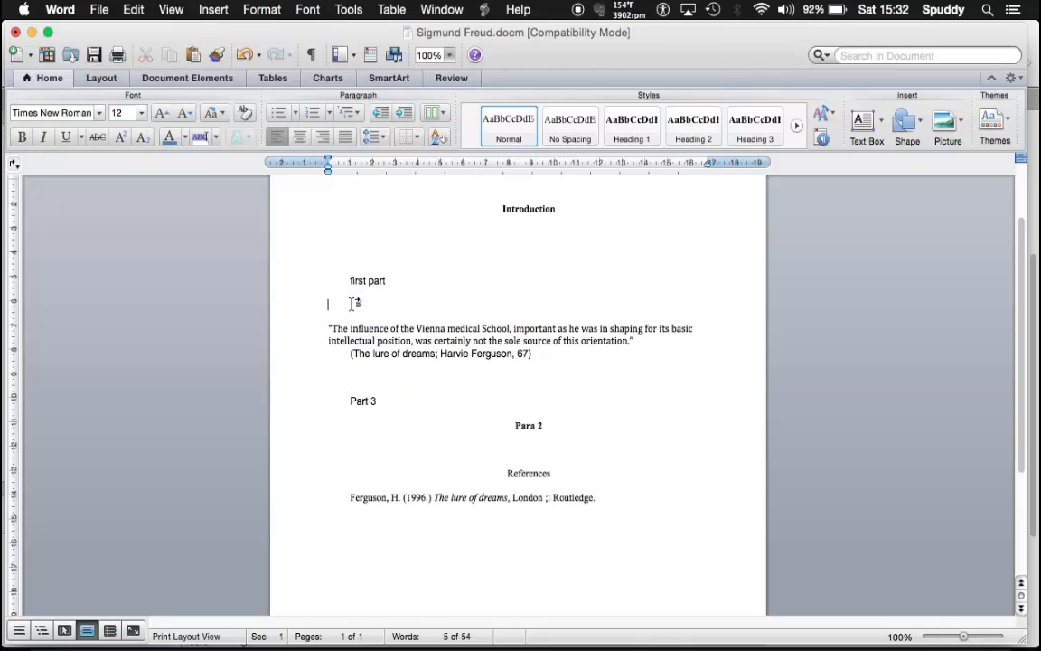
key(BackSpace)
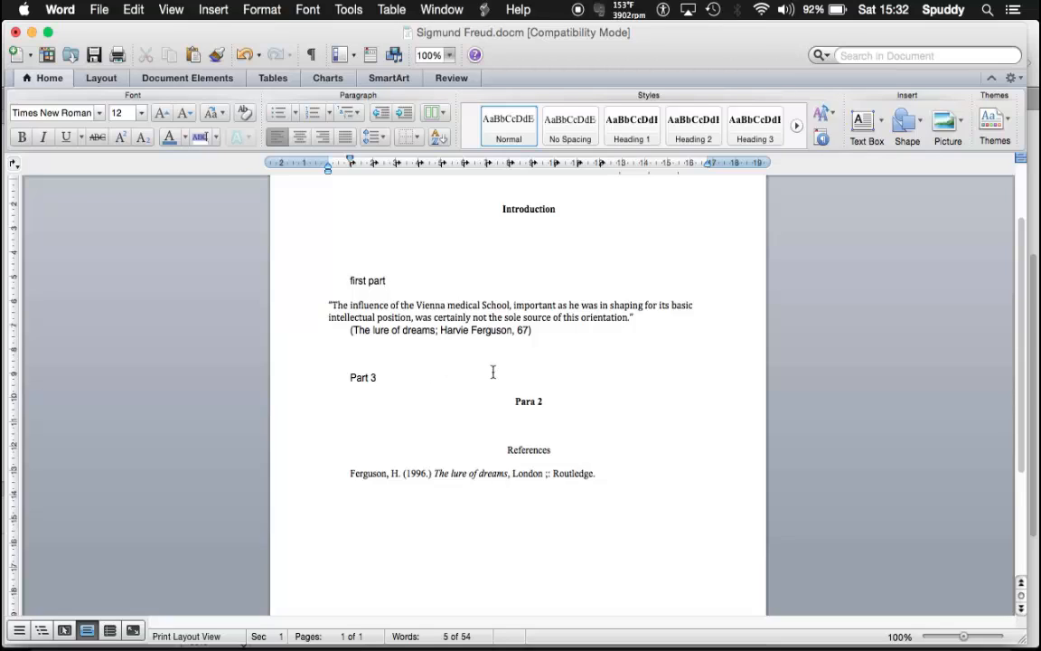
Select the Ferguson entry in the References section and change the document's bibliography style to APA.
click(452, 341)
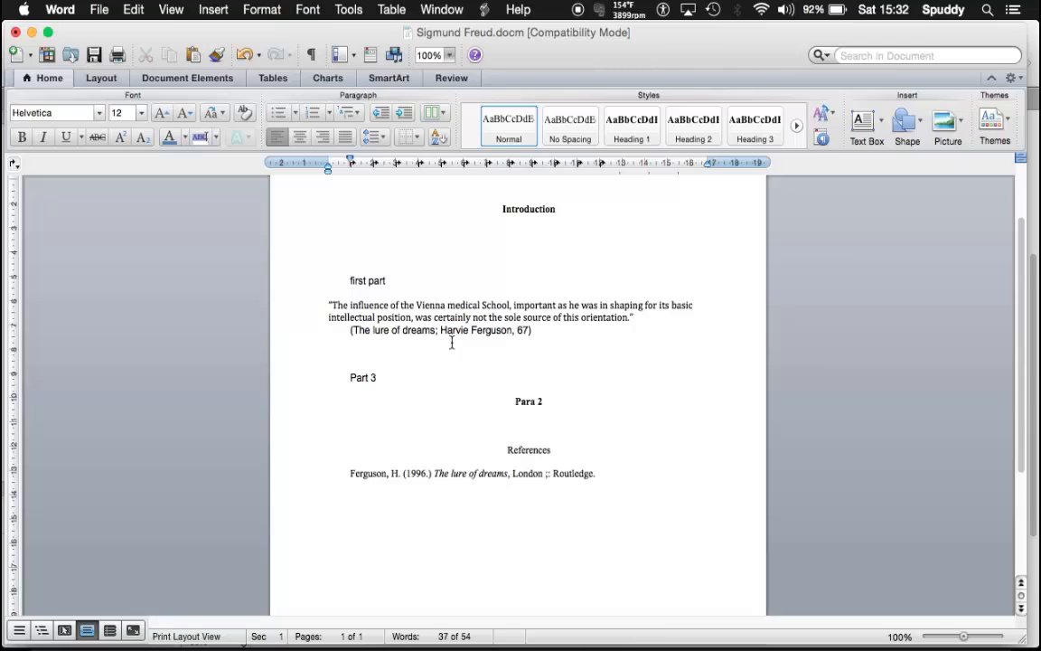
click(451, 474)
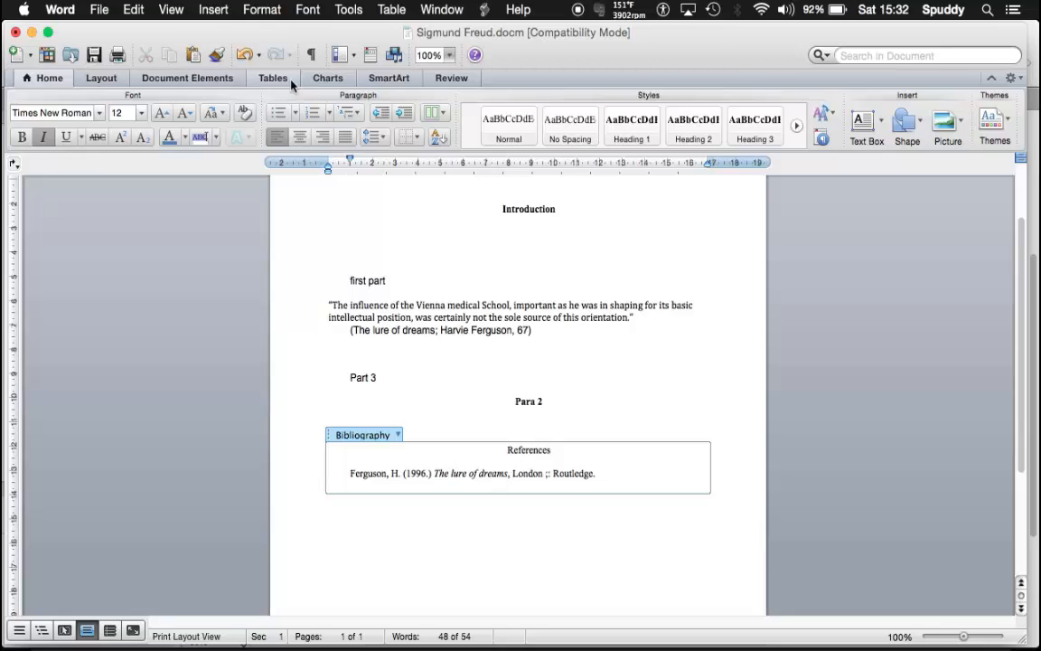
click(180, 79)
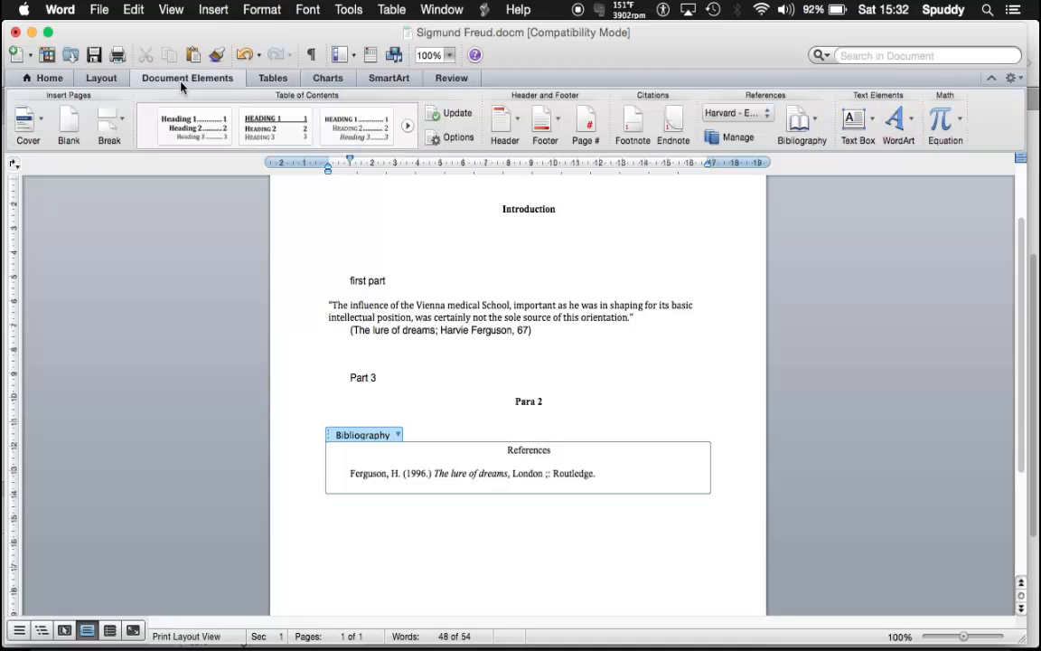
click(737, 115)
click(719, 81)
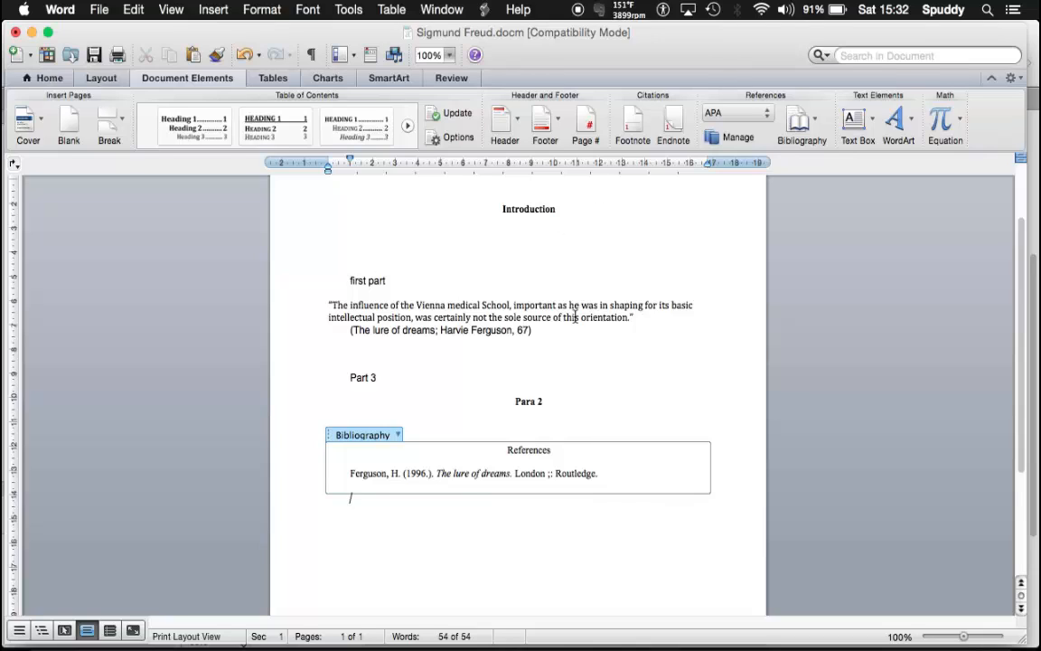
Review the finished essay and references, close the Word document and return to the Sigmund Freud mind map in MindView.
scroll(695, 323, down, 3)
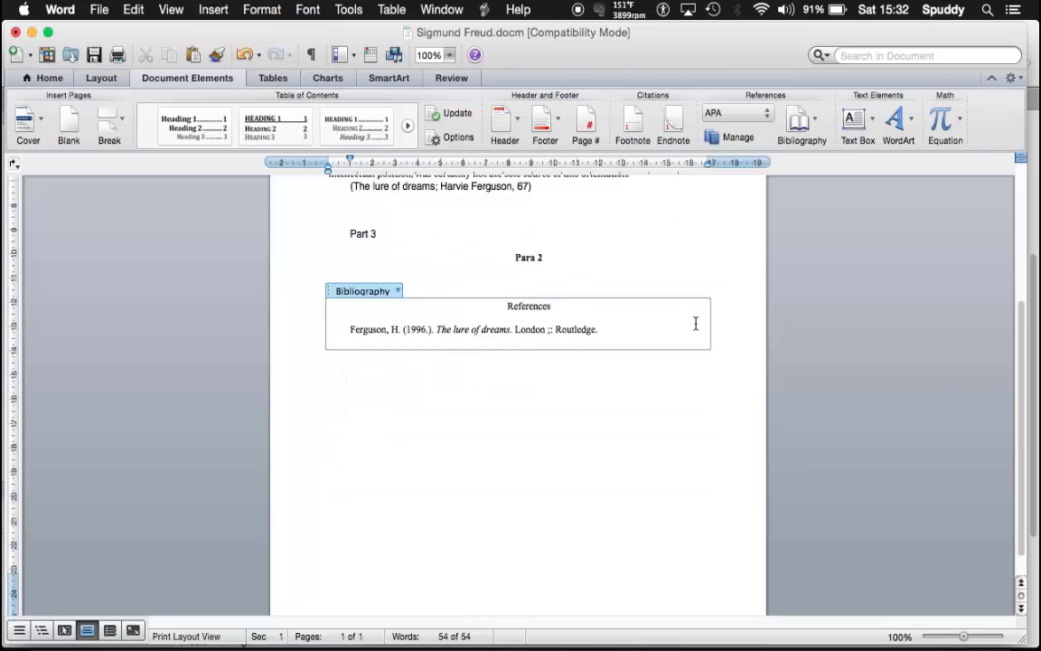
scroll(695, 322, up, 5)
click(13, 34)
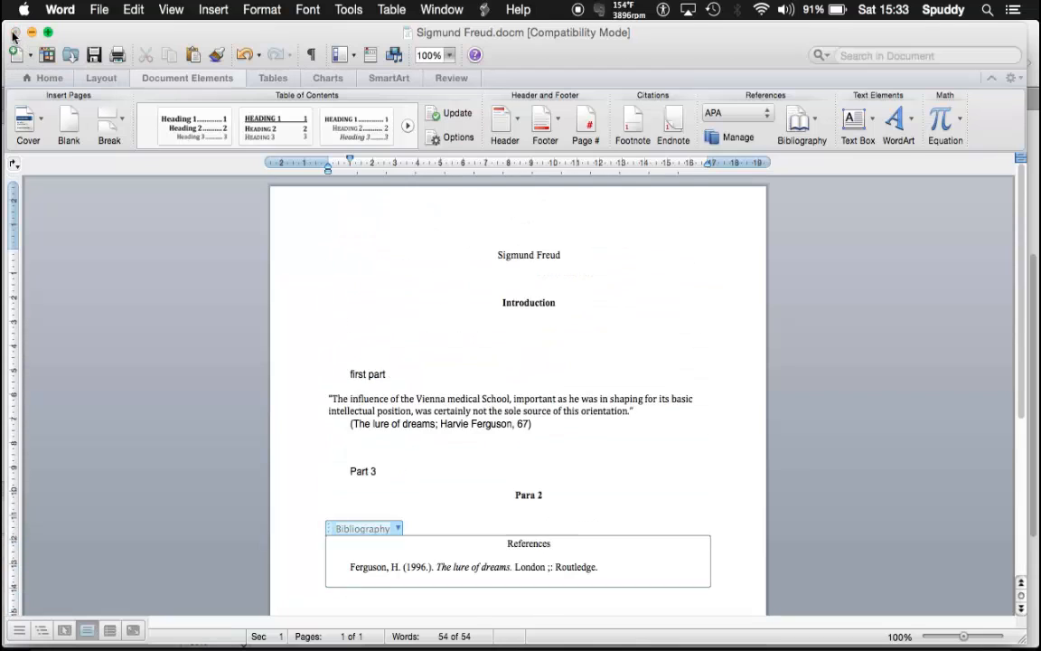
click(458, 147)
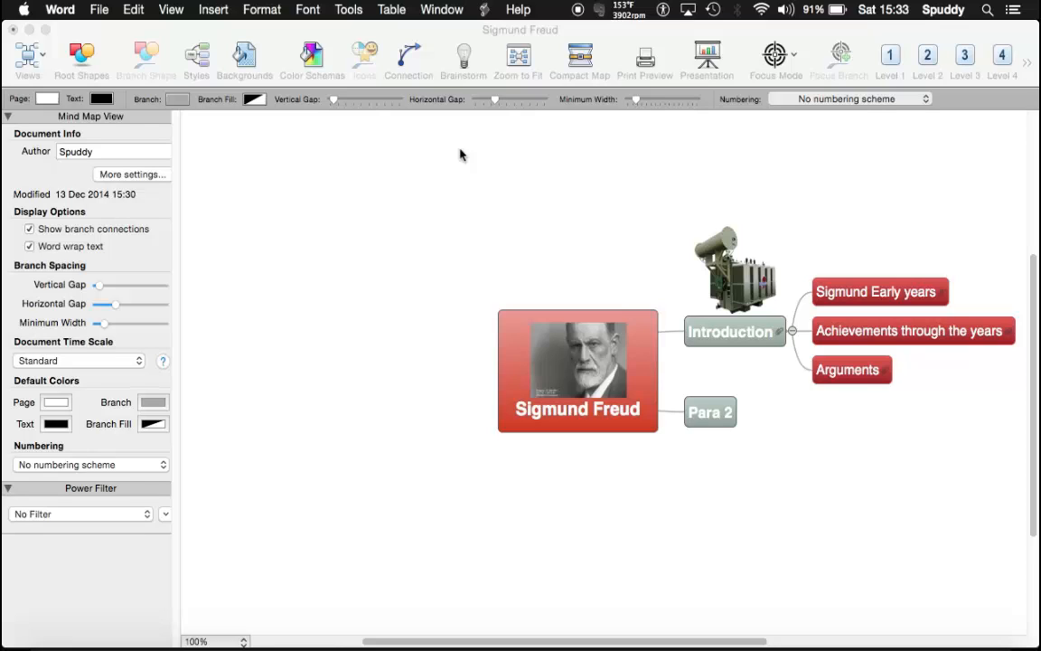
Increase the mind map's vertical branch gap to nearly half its range, widen the horizontal gap slightly, and view the default text colour choices.
click(98, 288)
drag(99, 287, 121, 304)
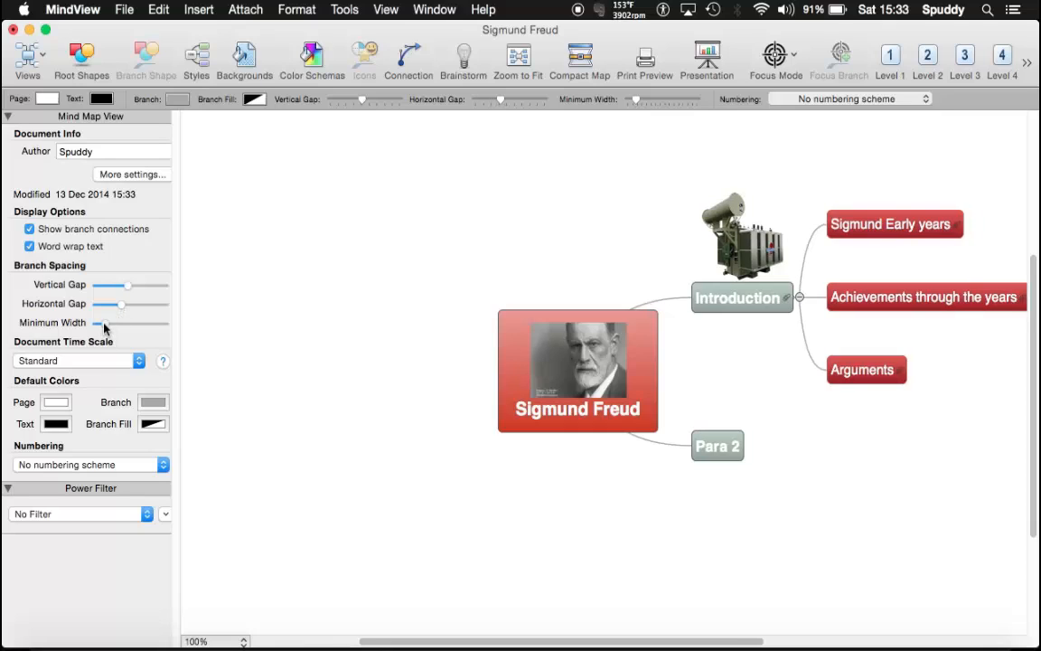
click(56, 424)
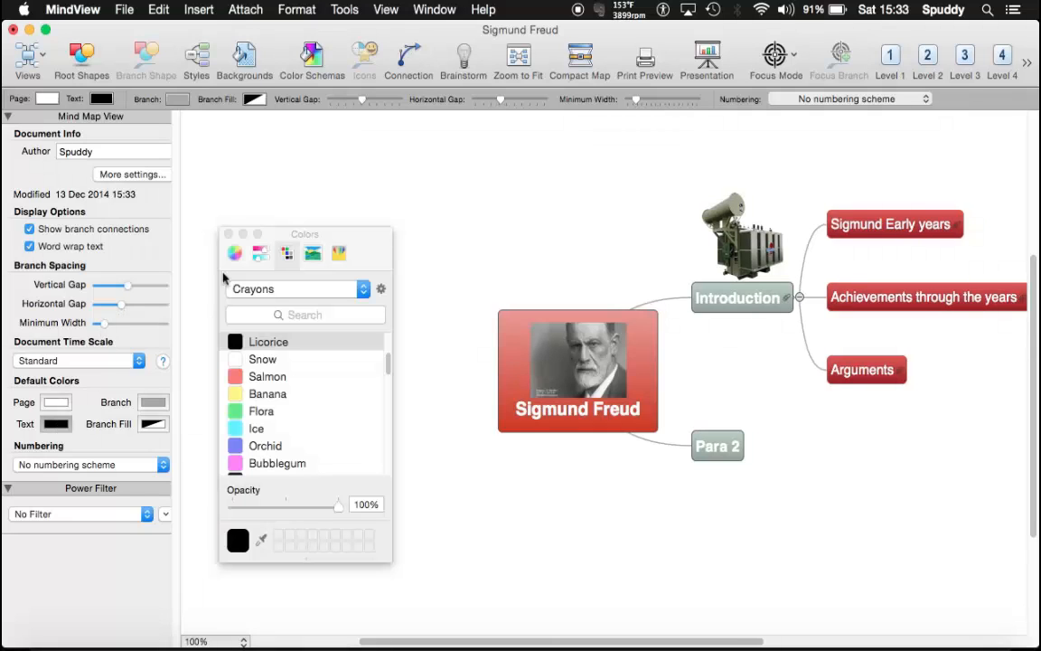
click(229, 234)
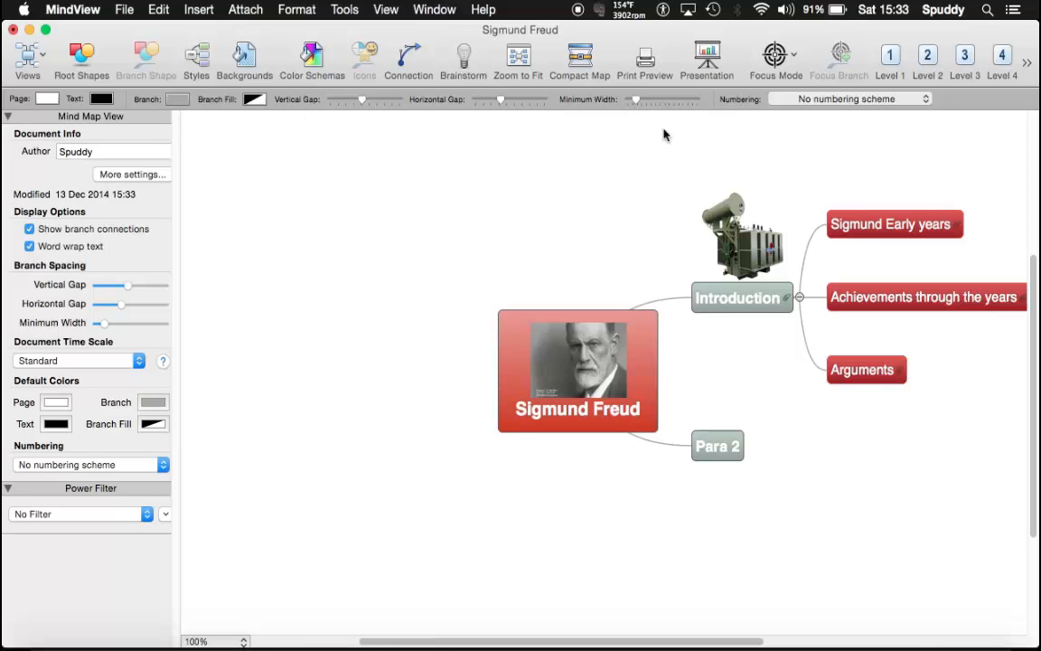
Apply the 1, 1.1, 1.1.1 numbering scheme to the mind map and check the Introduction branch and its three sub-branches.
click(833, 99)
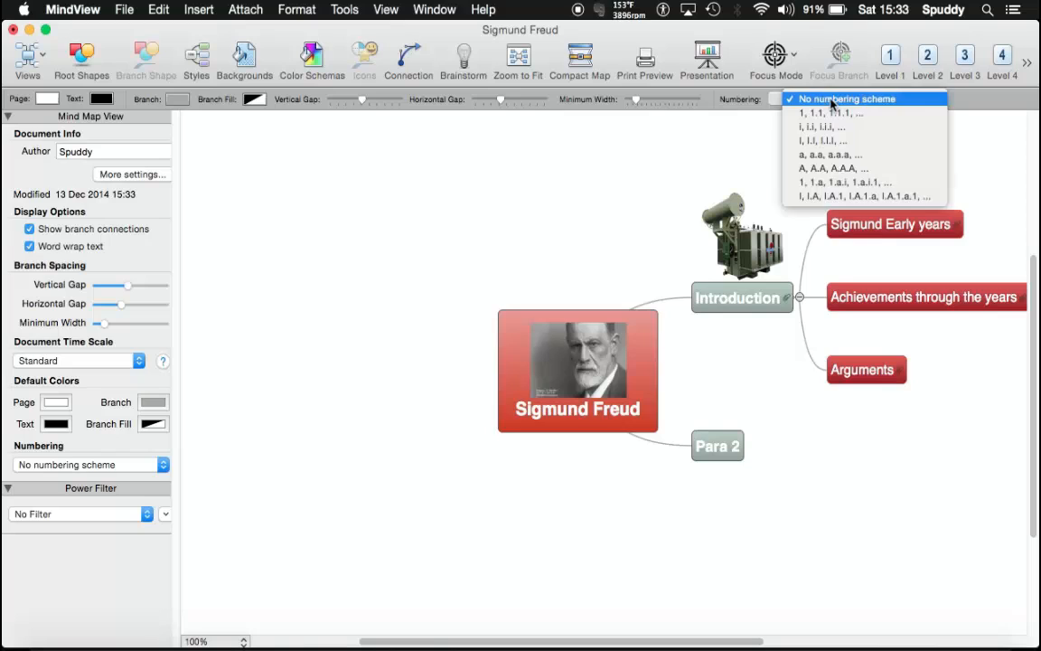
click(825, 114)
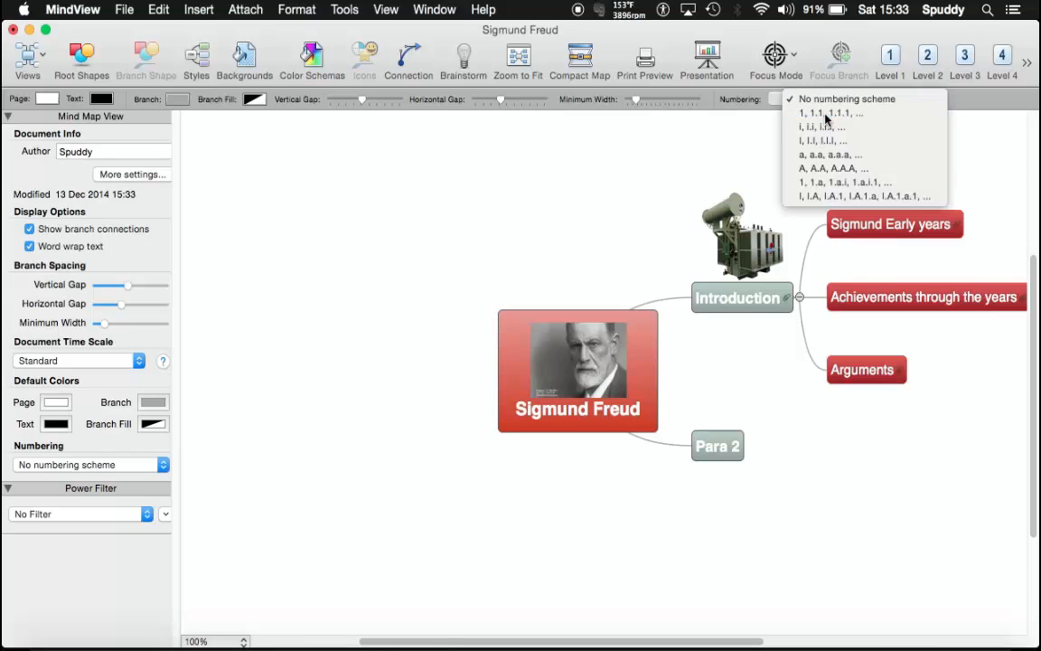
click(716, 304)
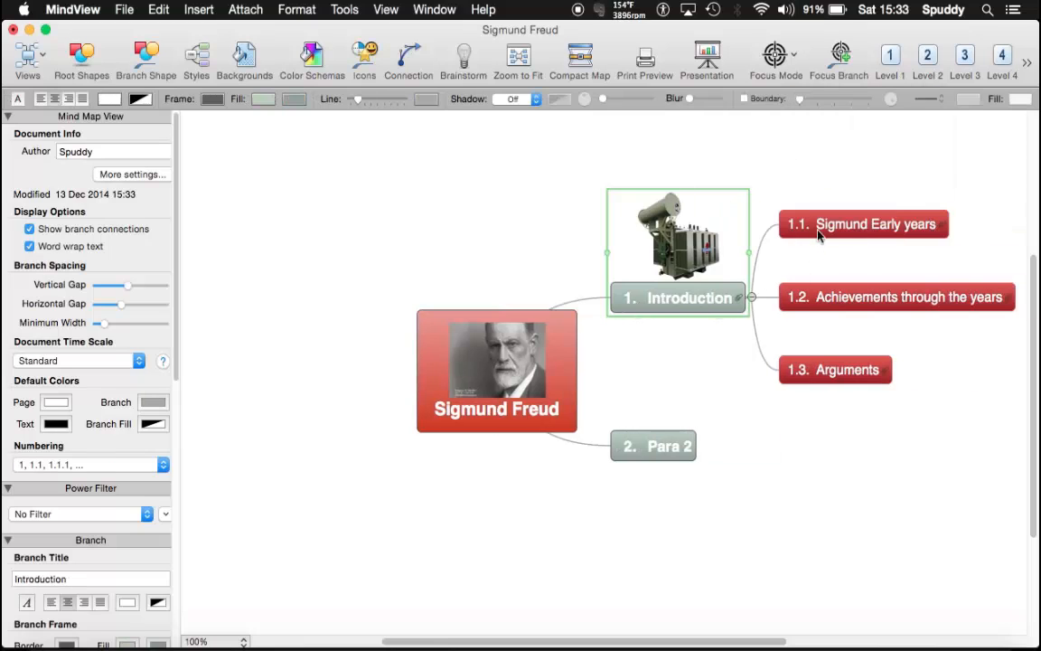
click(811, 232)
click(808, 299)
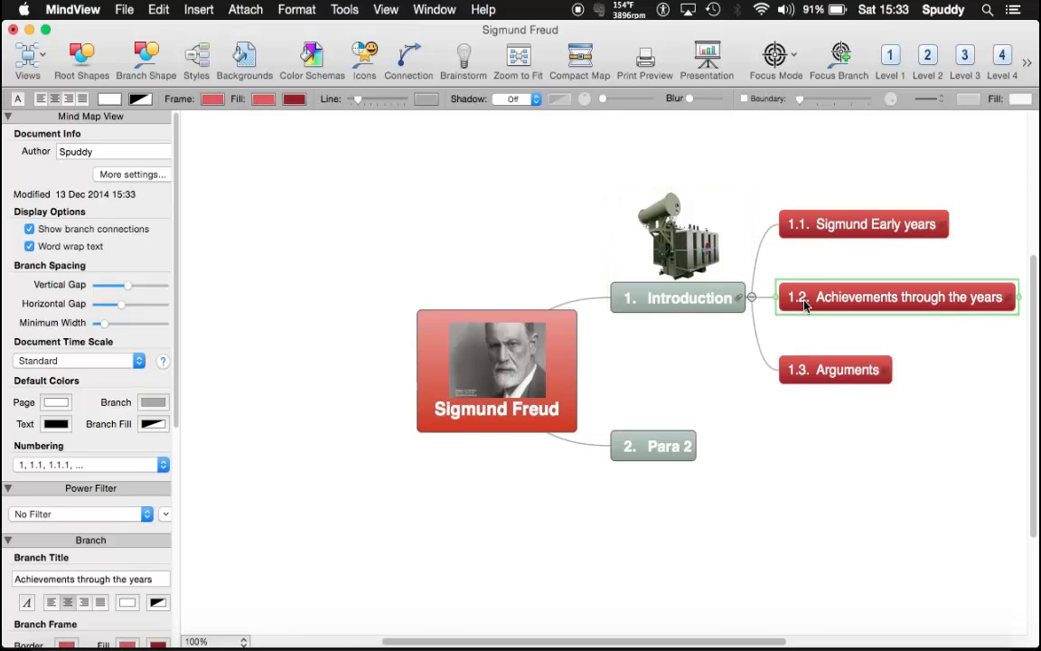
click(811, 375)
click(758, 486)
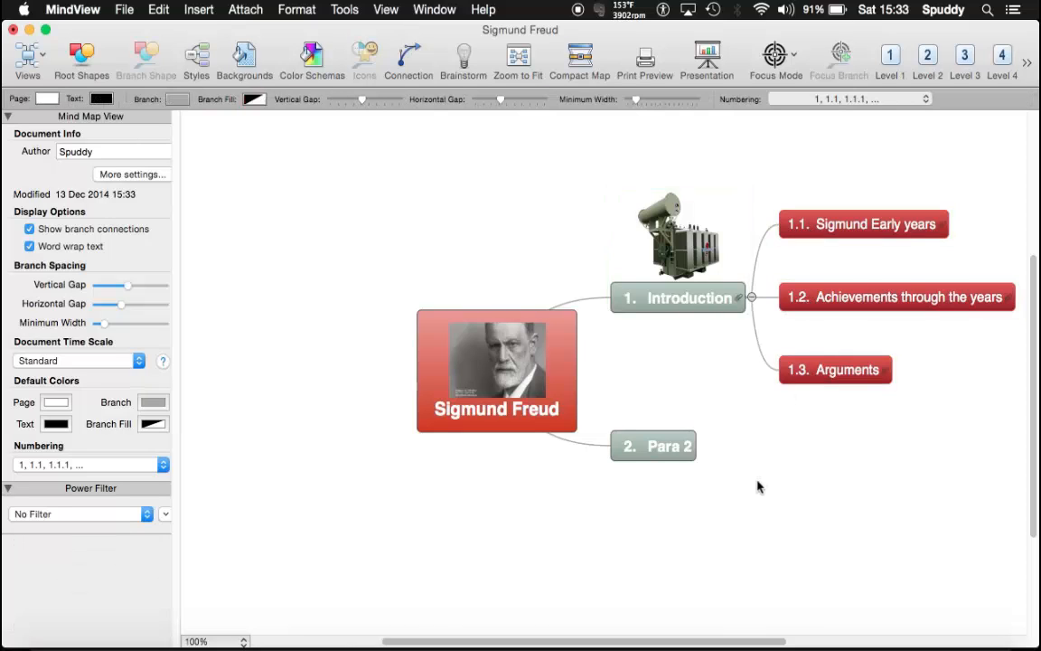